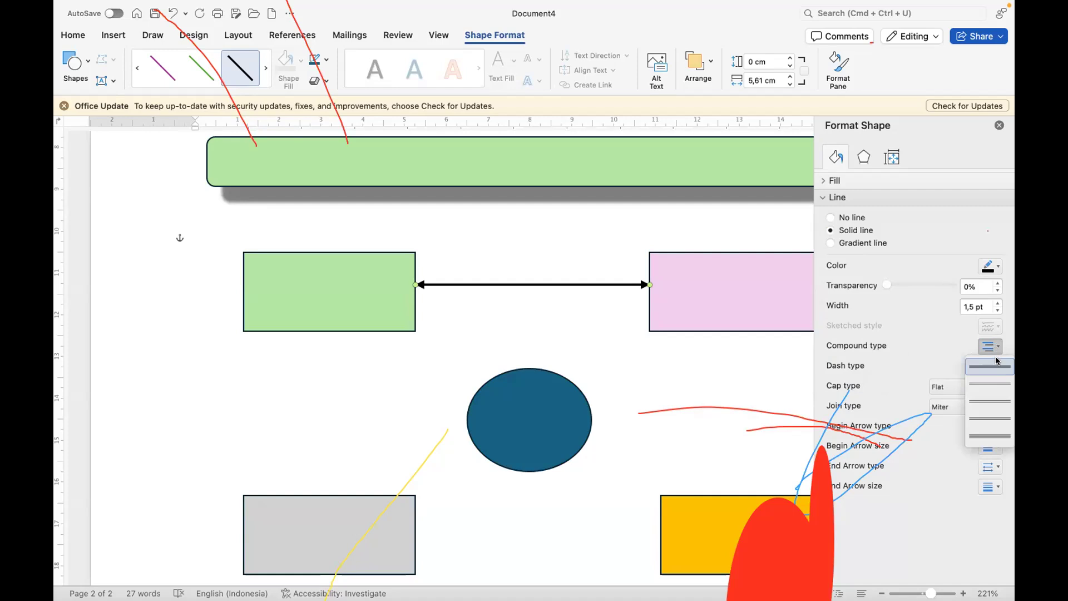
Step: Apply the thick-thin compound line type to the double-headed arrow between the green and pink rectangles and set its width to 4 pt
click(984, 400)
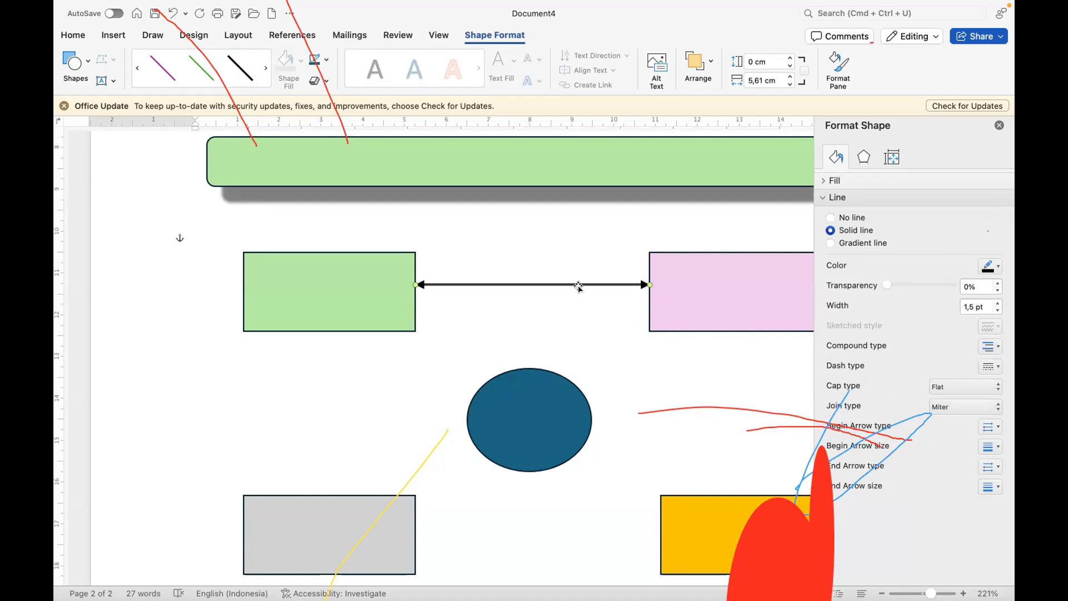
click(997, 303)
click(997, 303)
click(997, 303)
click(997, 304)
click(997, 303)
click(997, 303)
click(997, 303)
click(997, 304)
click(997, 304)
click(998, 303)
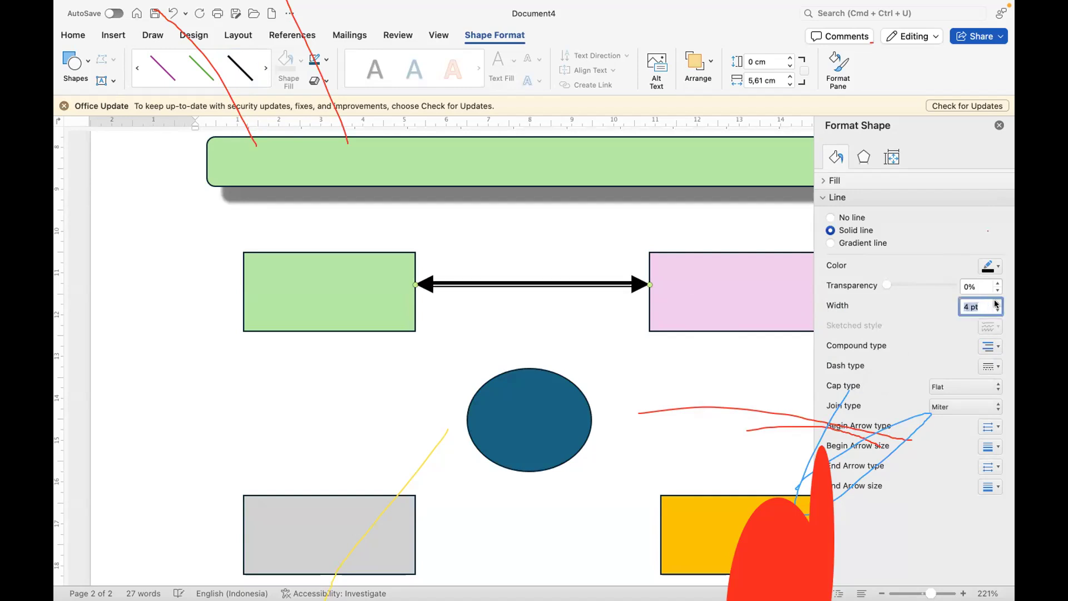
Step: Change the double-headed arrow to the equal double compound line type, set its width to 4,75 pt, and deselect it
click(995, 348)
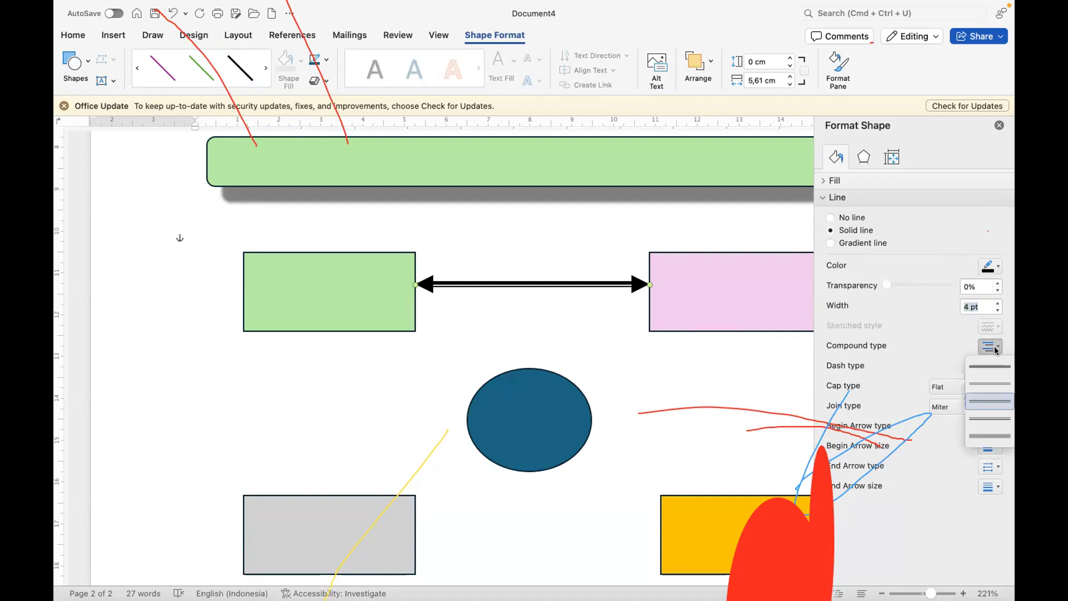
click(992, 383)
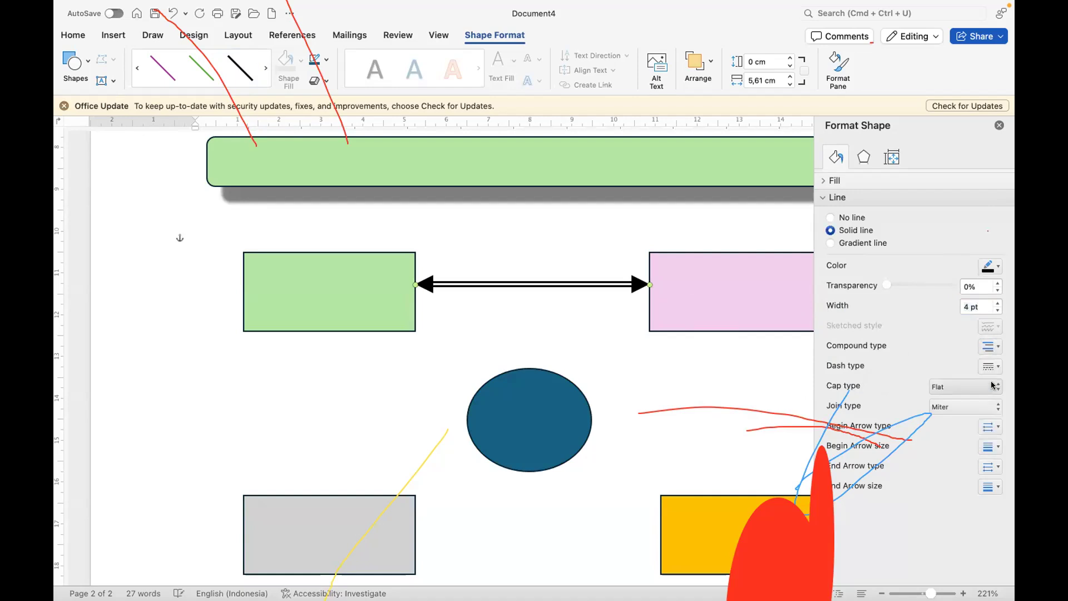
click(996, 304)
click(997, 304)
click(997, 304)
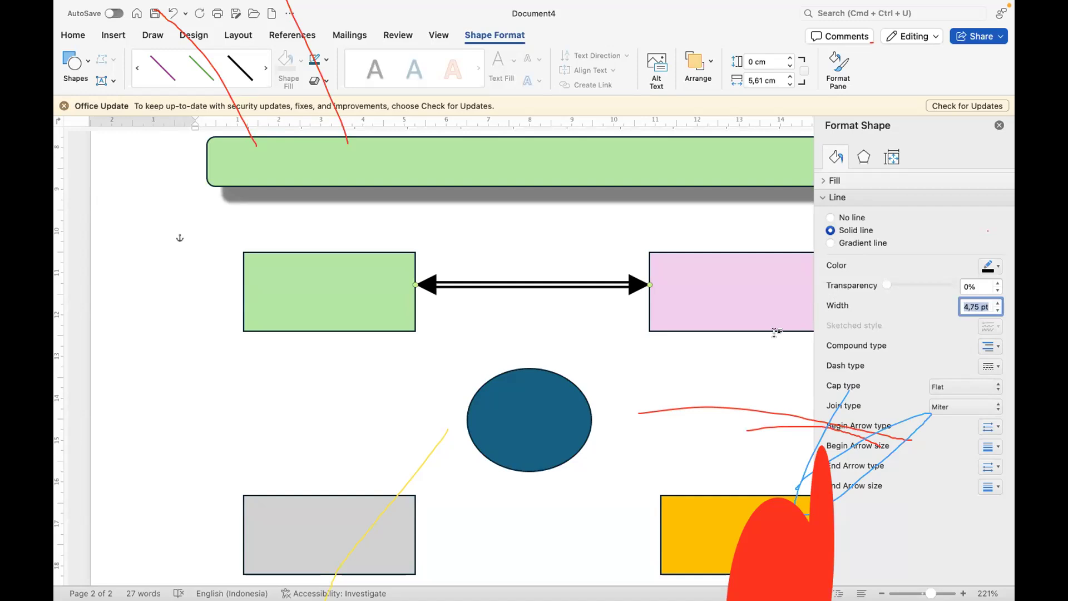
click(565, 321)
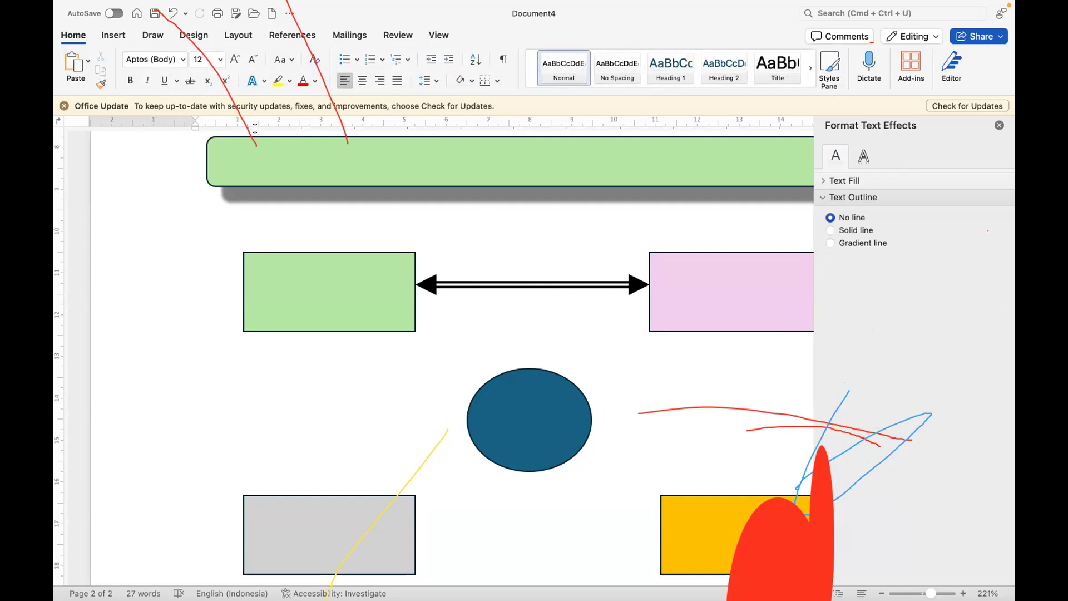
Step: Draw a vertical straight line about 2,01 cm long from the middle of the double-headed arrow to the top of the blue ellipse
click(110, 37)
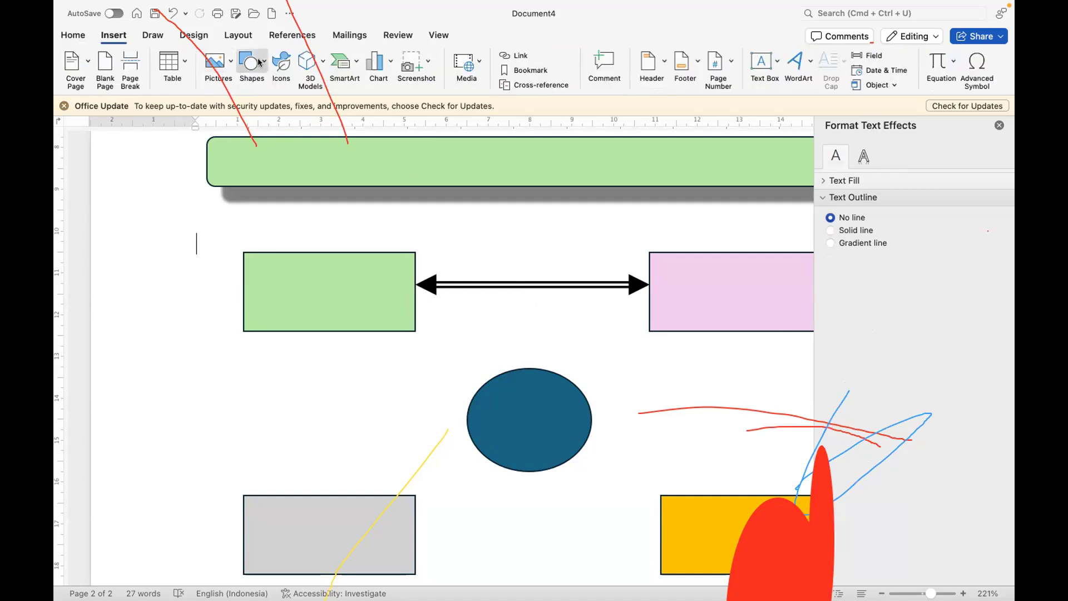
click(251, 62)
click(300, 101)
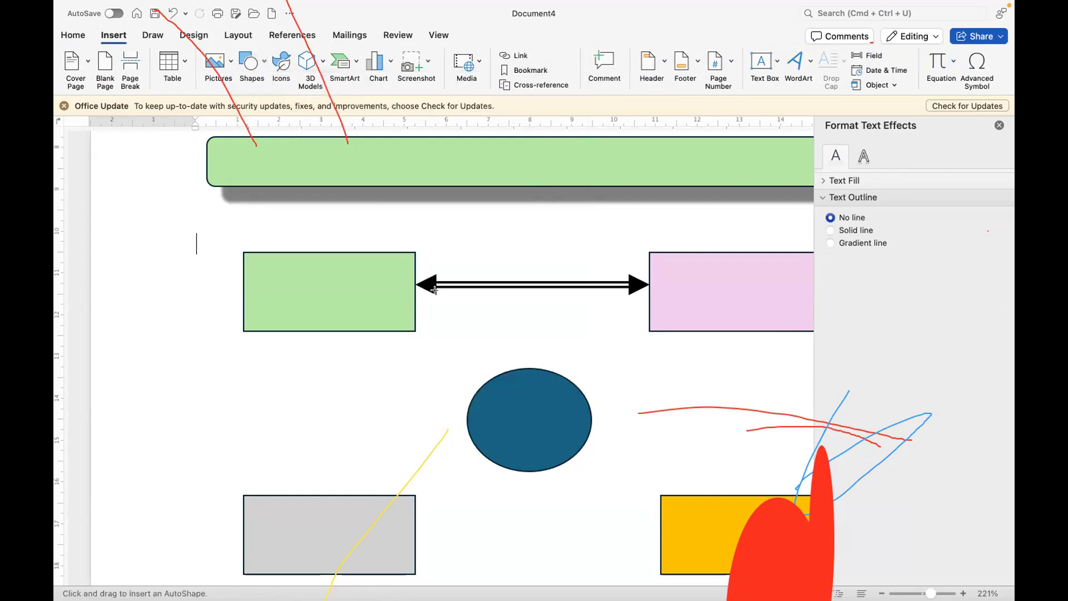
drag(523, 285, 527, 368)
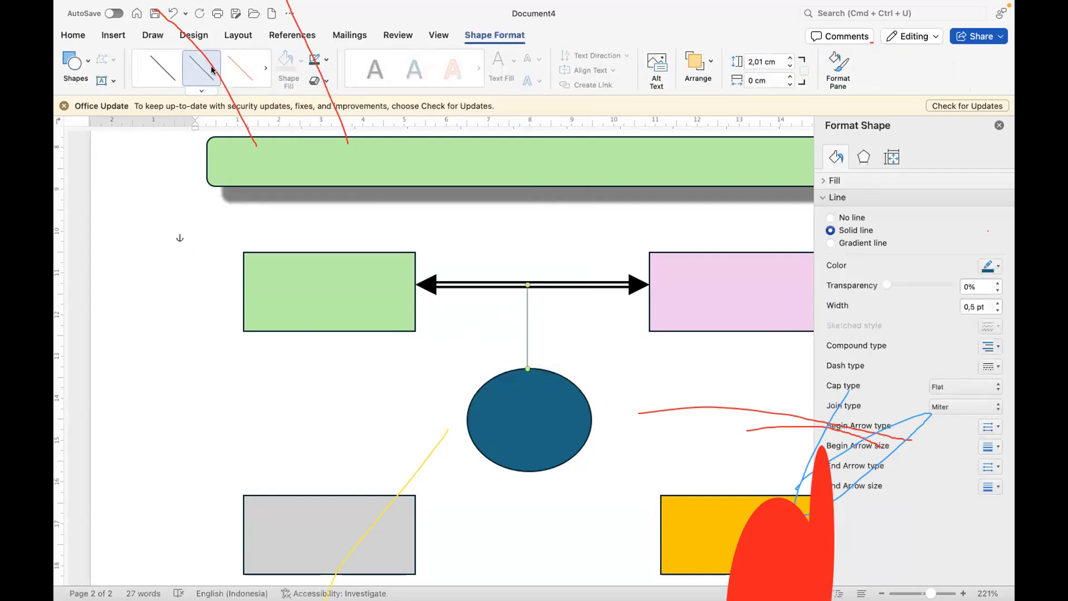
Step: Apply the thickest black theme line style to the vertical connector above the blue ellipse
click(200, 90)
right_click(91, 215)
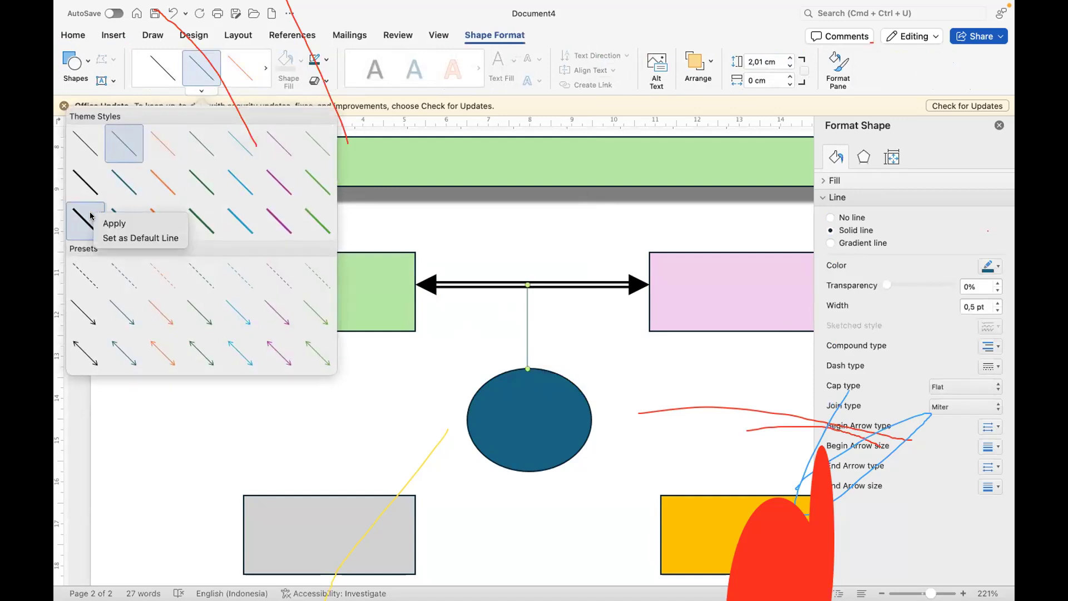
click(78, 216)
click(78, 216)
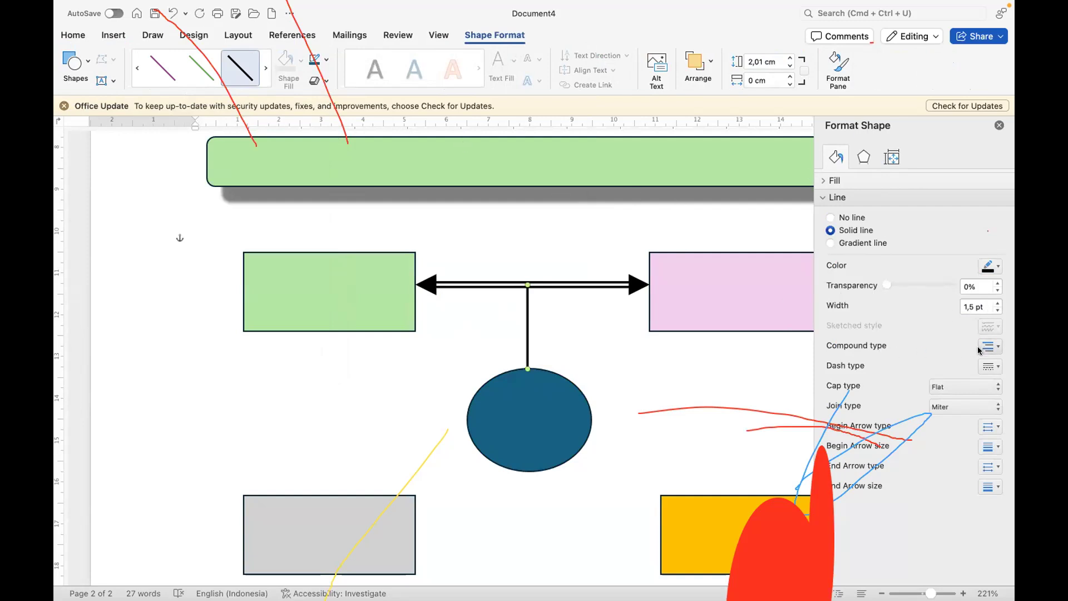
Step: Give the vertical connector the triple compound line type with a width of 6,5 pt, and close the formatting pane
click(996, 347)
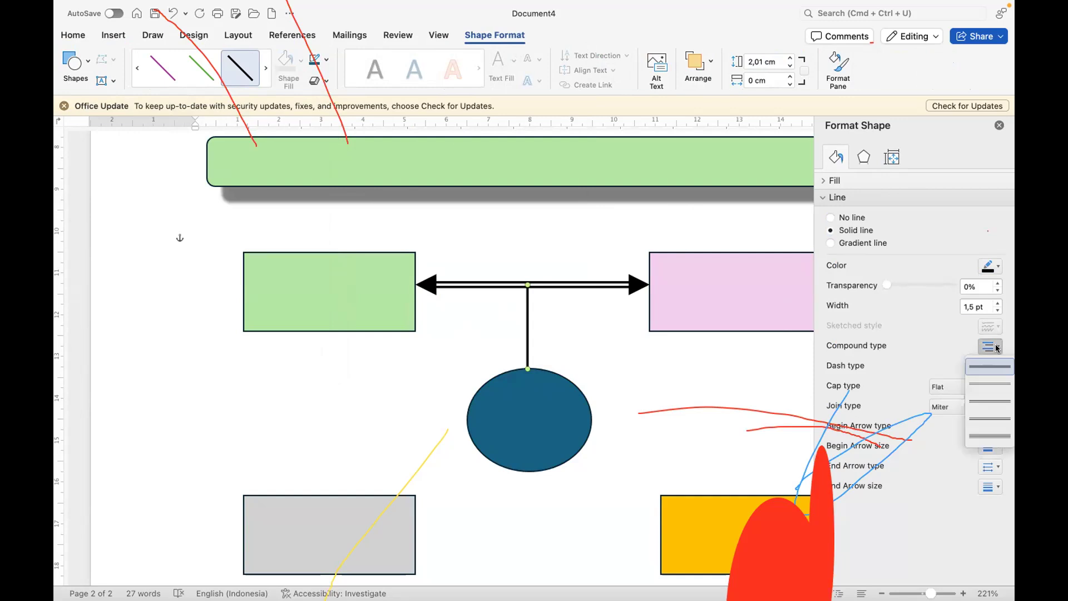
click(989, 444)
click(995, 302)
click(995, 302)
click(996, 302)
click(995, 302)
click(995, 302)
double_click(996, 302)
click(995, 302)
double_click(995, 302)
double_click(995, 302)
click(996, 303)
double_click(996, 303)
double_click(995, 302)
double_click(995, 302)
click(996, 303)
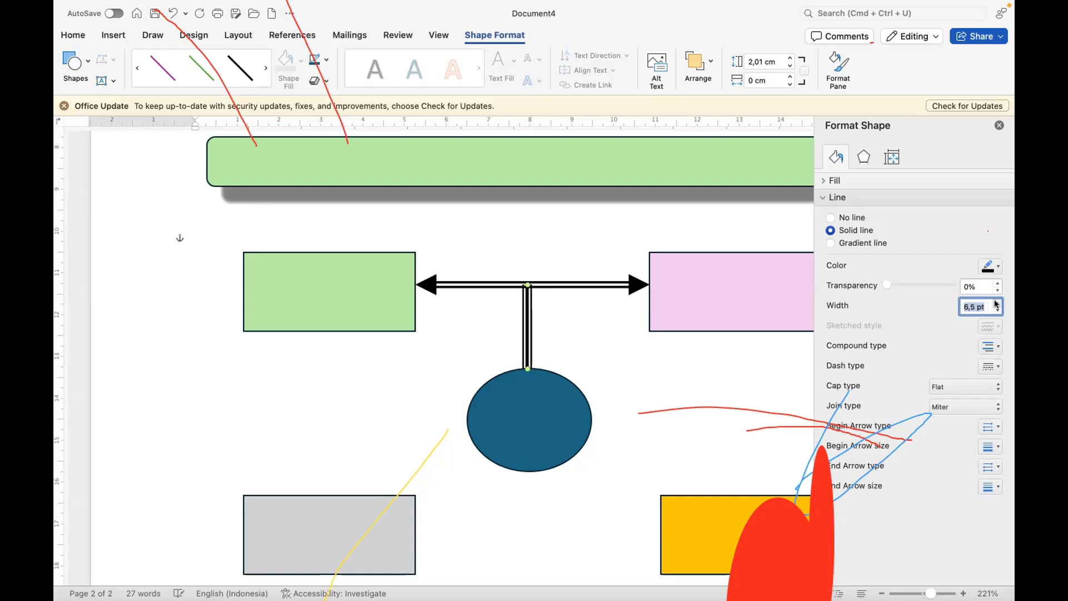
click(527, 356)
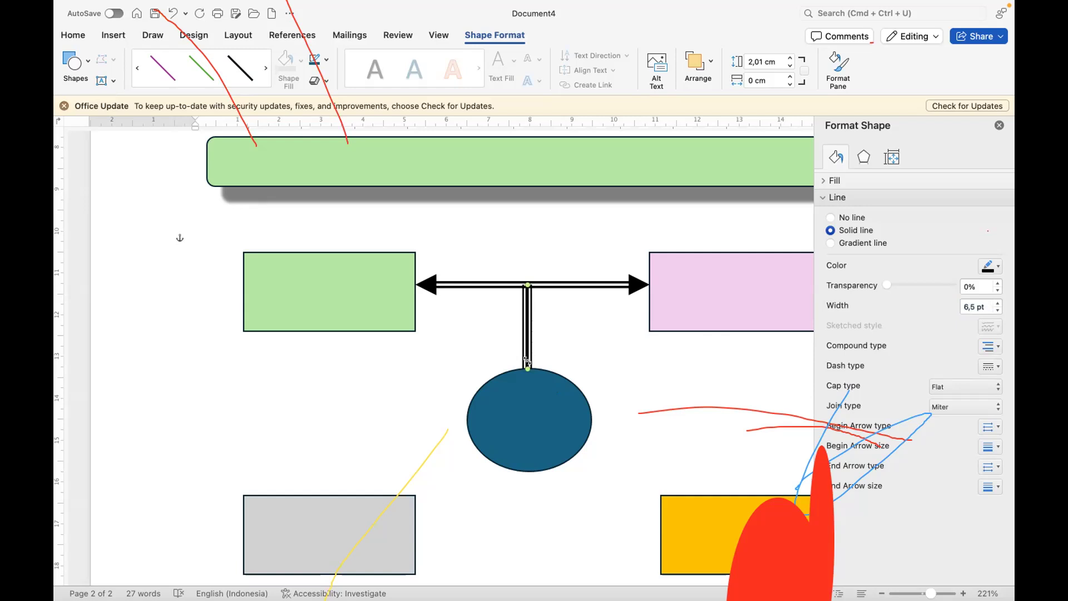
click(999, 125)
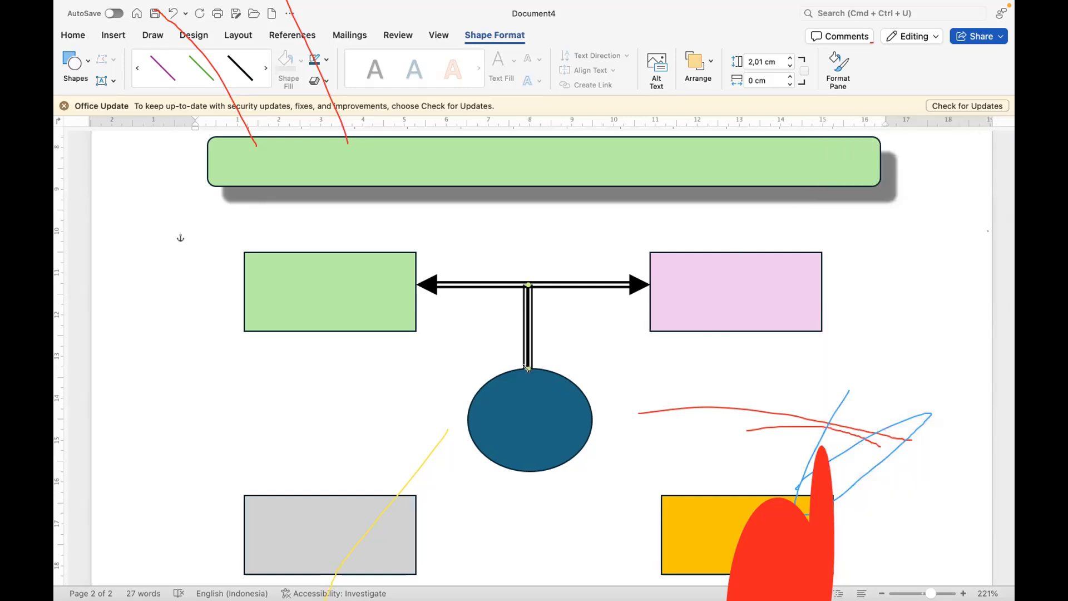
Step: Shorten the vertical connector and move the blue ellipse, grey rectangle and orange rectangle upward to tighten the diagram
drag(523, 361, 528, 342)
drag(526, 407, 525, 382)
drag(309, 527, 309, 495)
drag(693, 544, 697, 506)
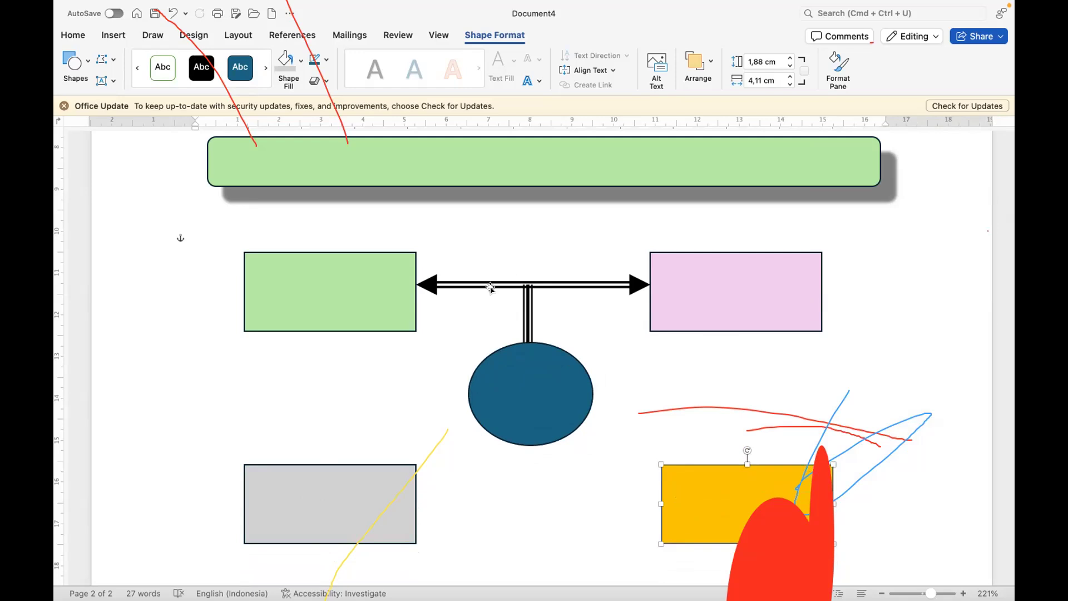
Step: Insert a Bent Arrow block shape about 3,38 cm by 2,01 cm between the blue ellipse and the orange rectangle
scroll(491, 287, up, 12)
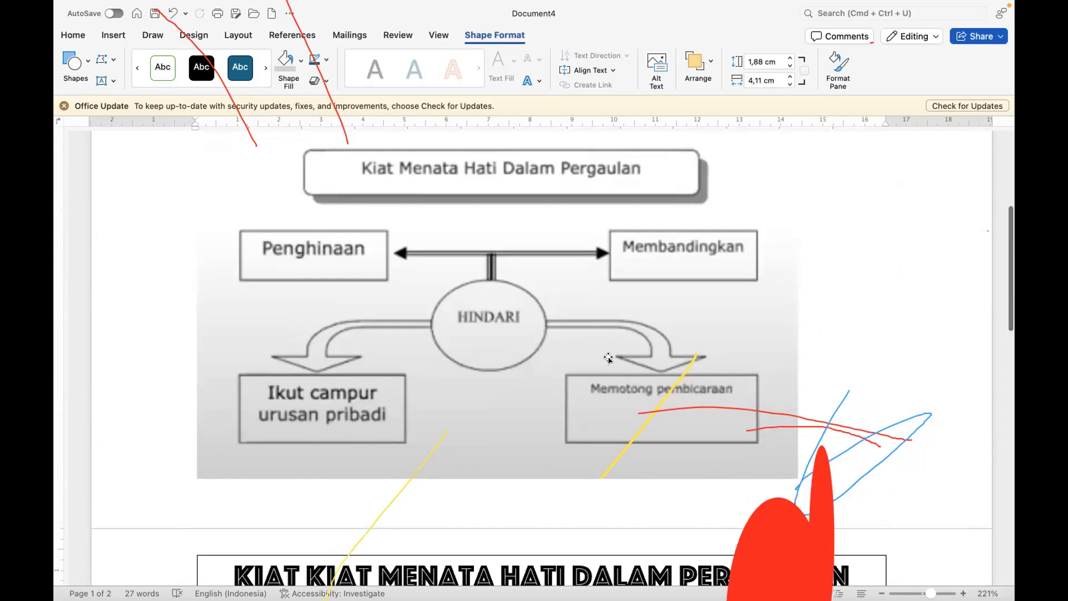
scroll(609, 356, down, 10)
scroll(610, 356, down, 5)
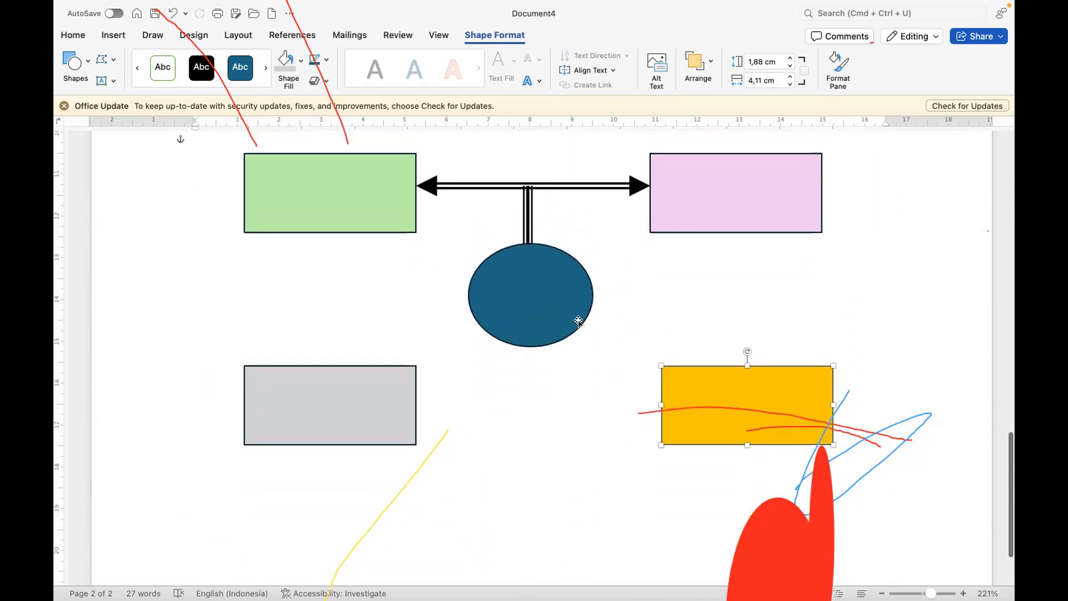
click(113, 35)
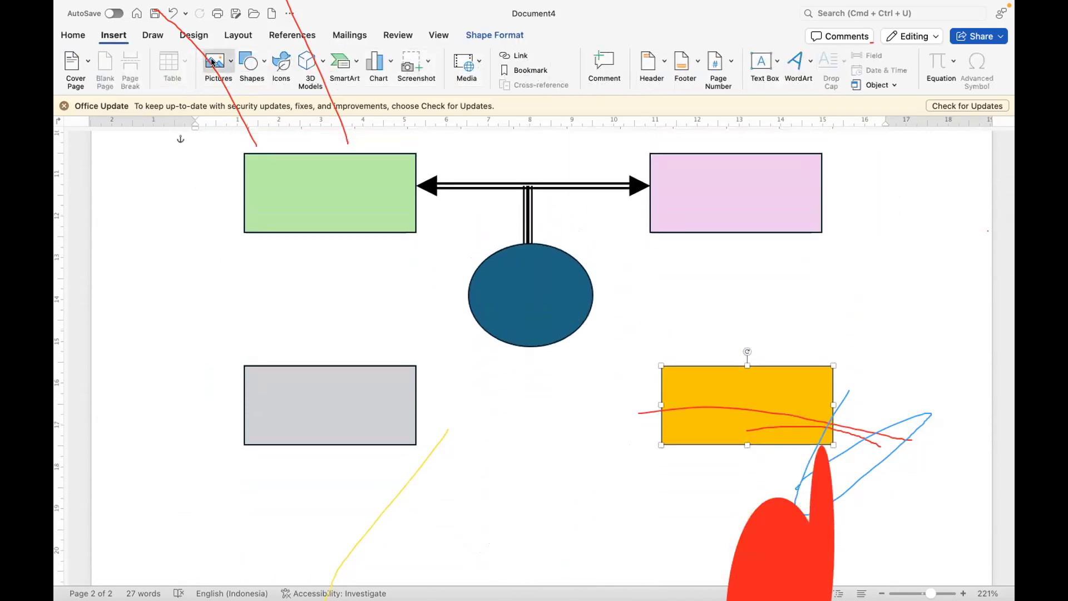
click(263, 64)
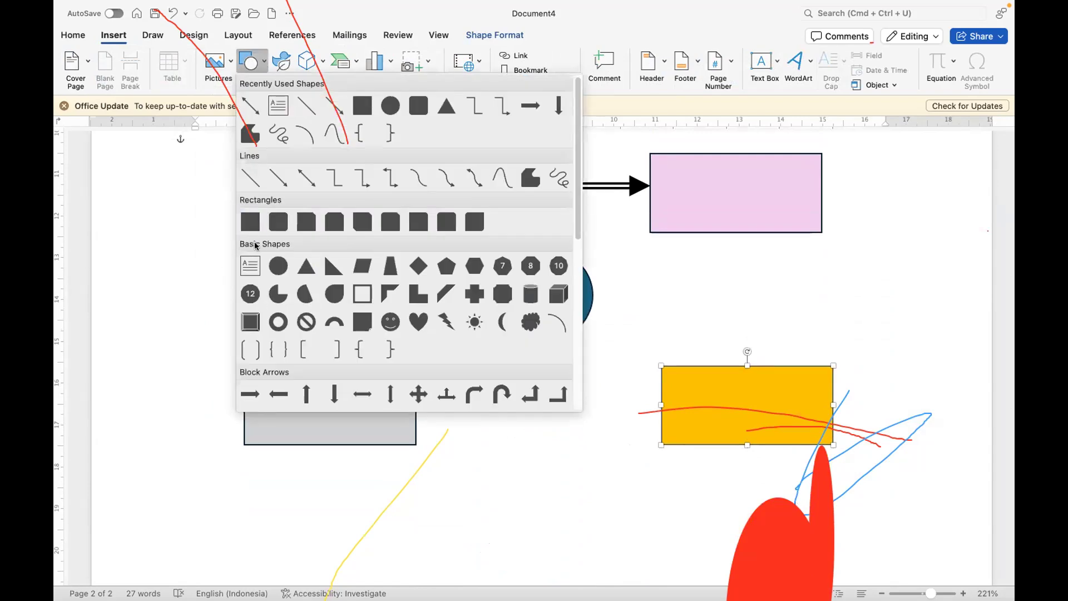
scroll(329, 292, down, 3)
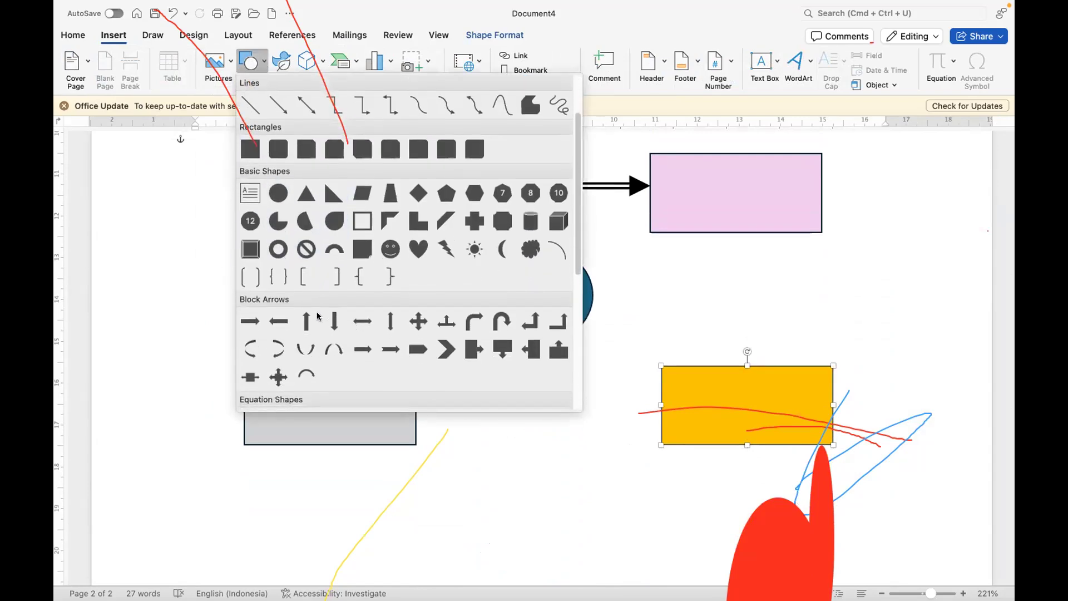
click(469, 322)
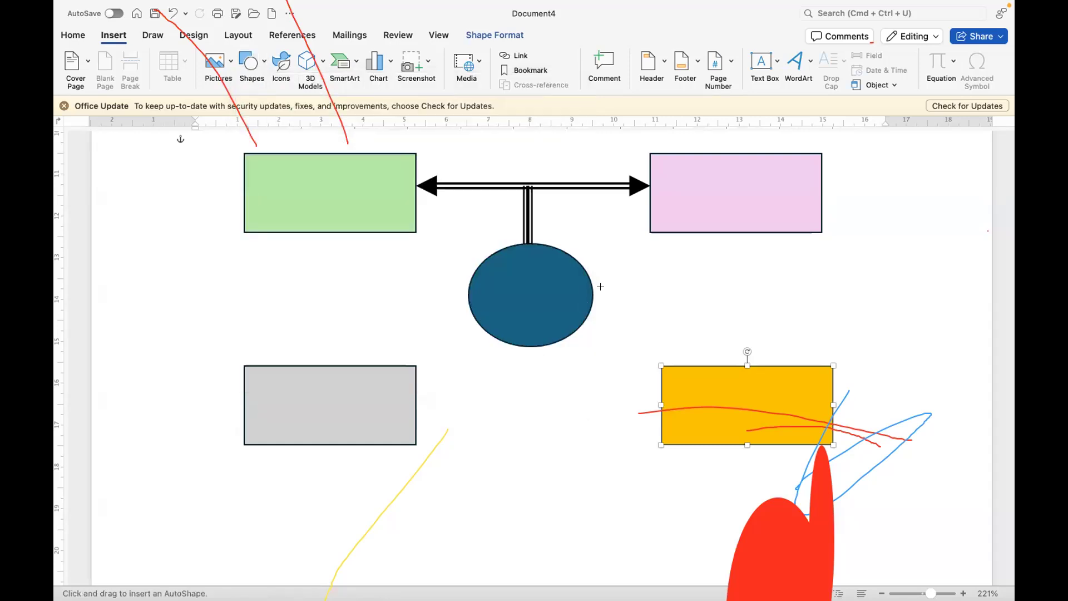
drag(593, 278, 736, 361)
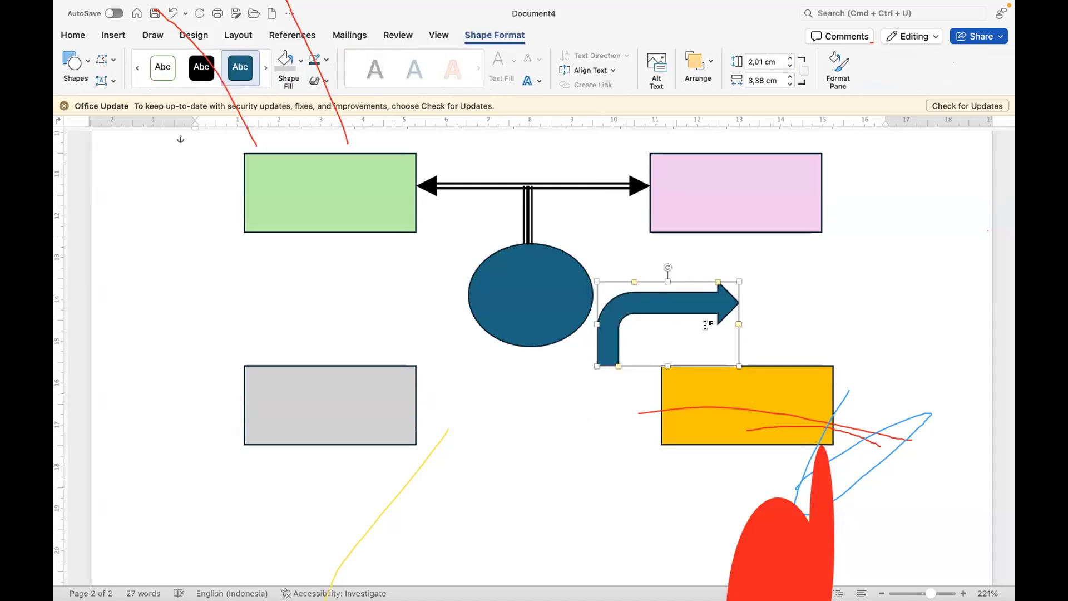
Step: Rotate the bent arrow 90° clockwise to point down and resize it to about 2,82 cm by 2,69 cm against the ellipse
drag(666, 266, 680, 322)
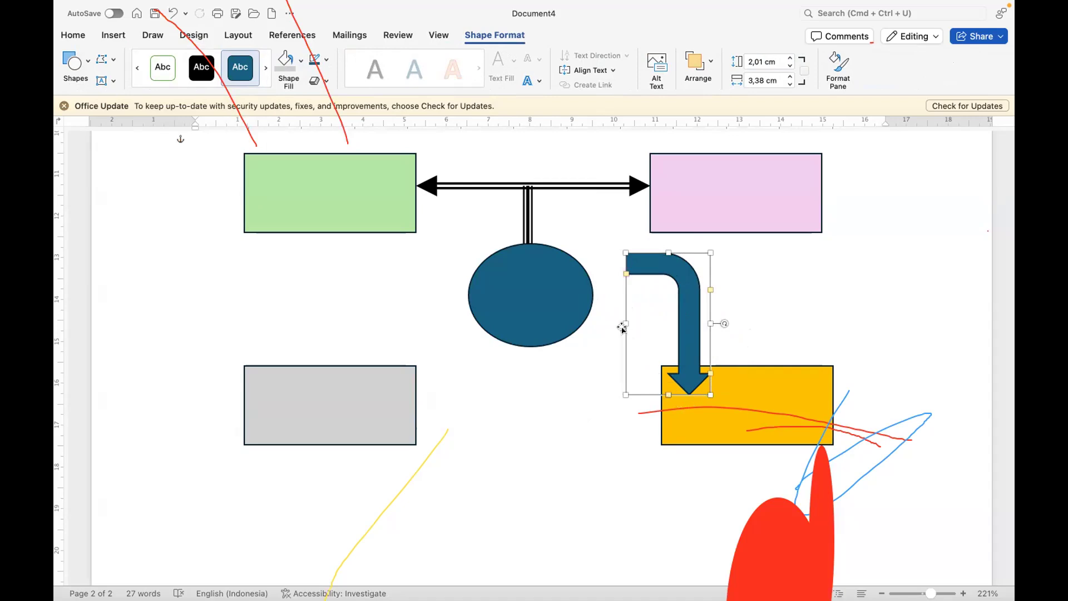
drag(621, 322, 592, 323)
drag(656, 251, 654, 282)
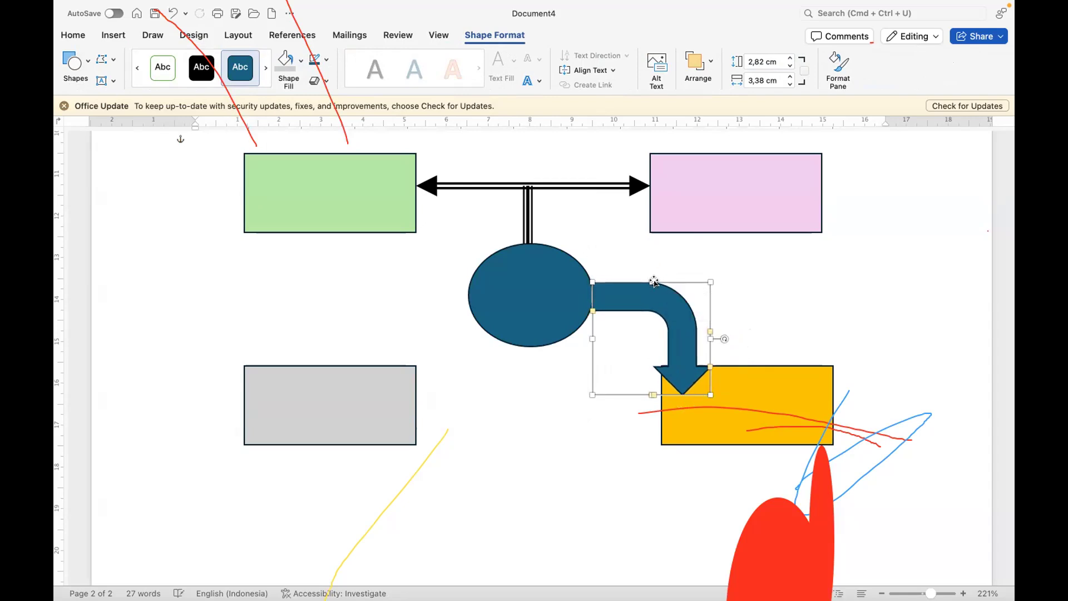
drag(591, 338, 592, 338)
Step: Fill the bent arrow light grey and resize it to about 4 cm by 2 cm, ending at the orange rectangle's top edge
click(285, 70)
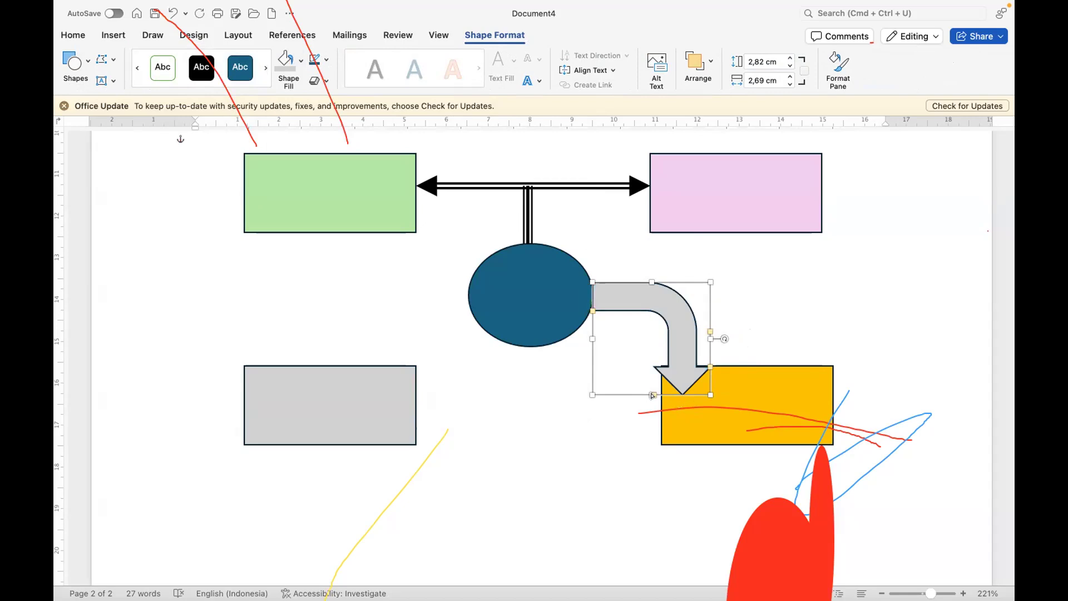
drag(644, 391, 637, 365)
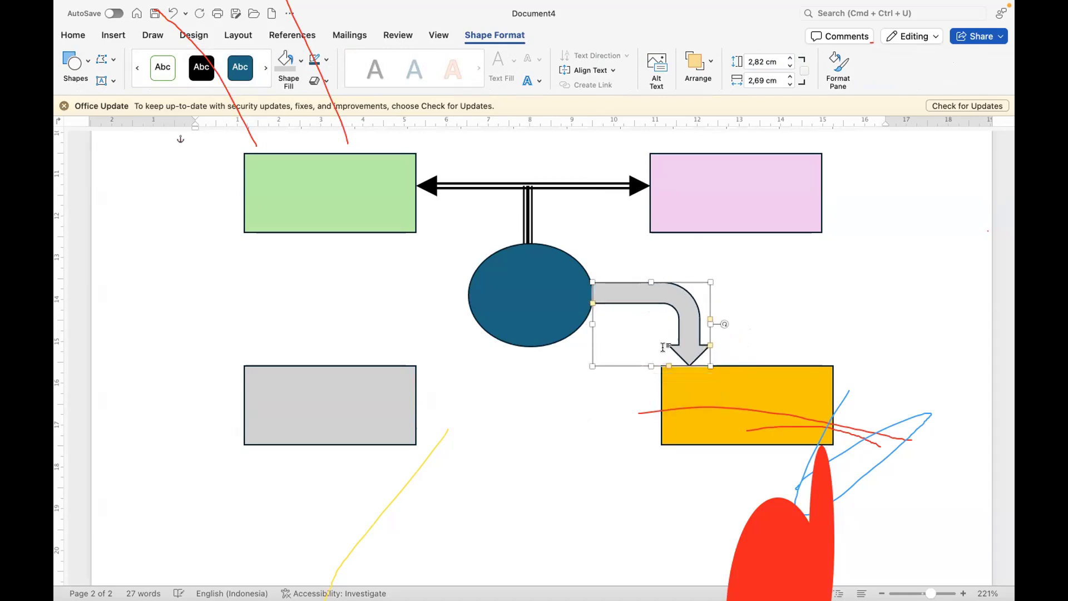
drag(708, 322, 756, 321)
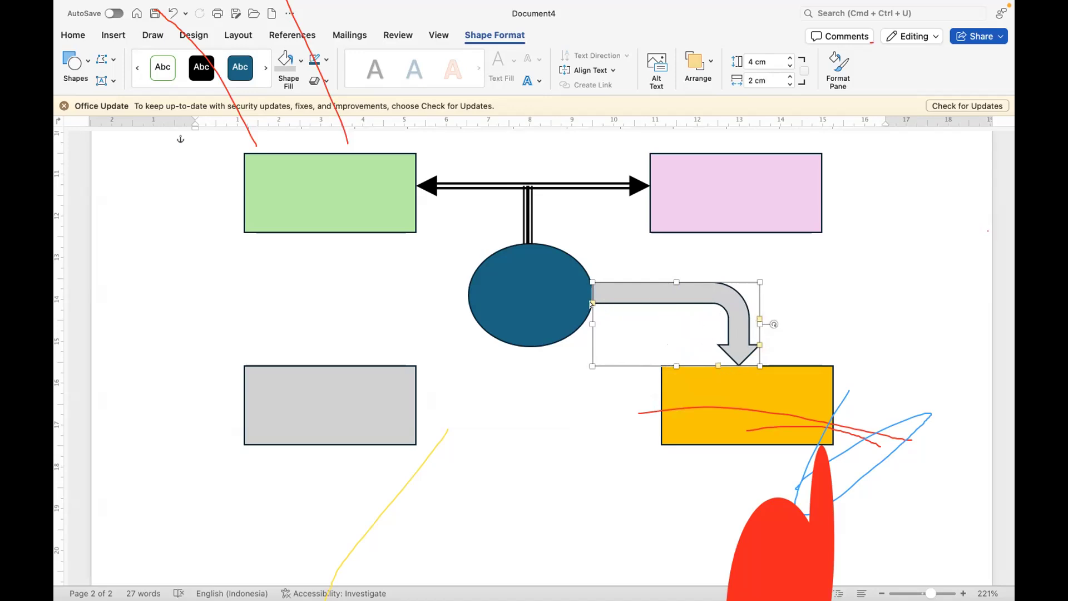
Step: Reshape the bent arrow with a thinner shaft, a wider arrowhead and a larger bend radius
drag(592, 302, 592, 298)
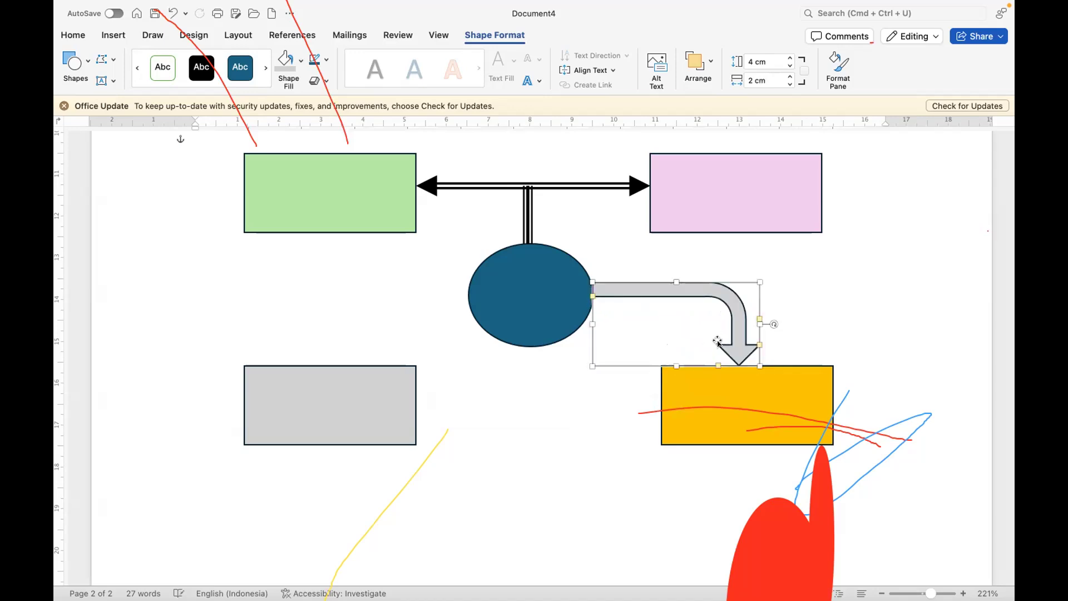
drag(716, 365, 693, 365)
drag(758, 320, 730, 345)
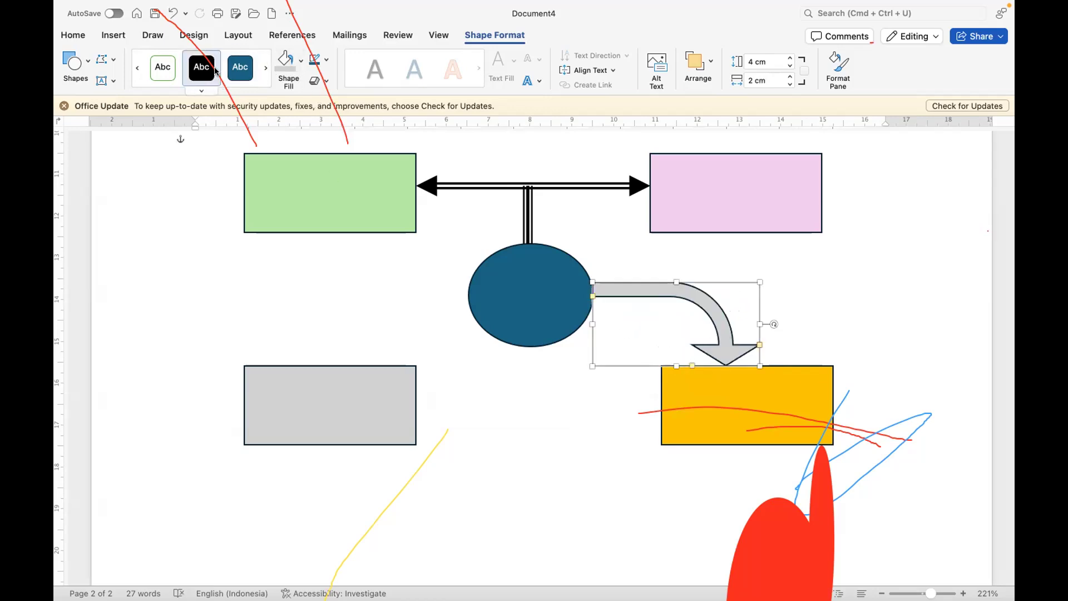
Step: Apply the light blue theme style from the fourth row to the bent arrow and thicken its shaft slightly
click(202, 90)
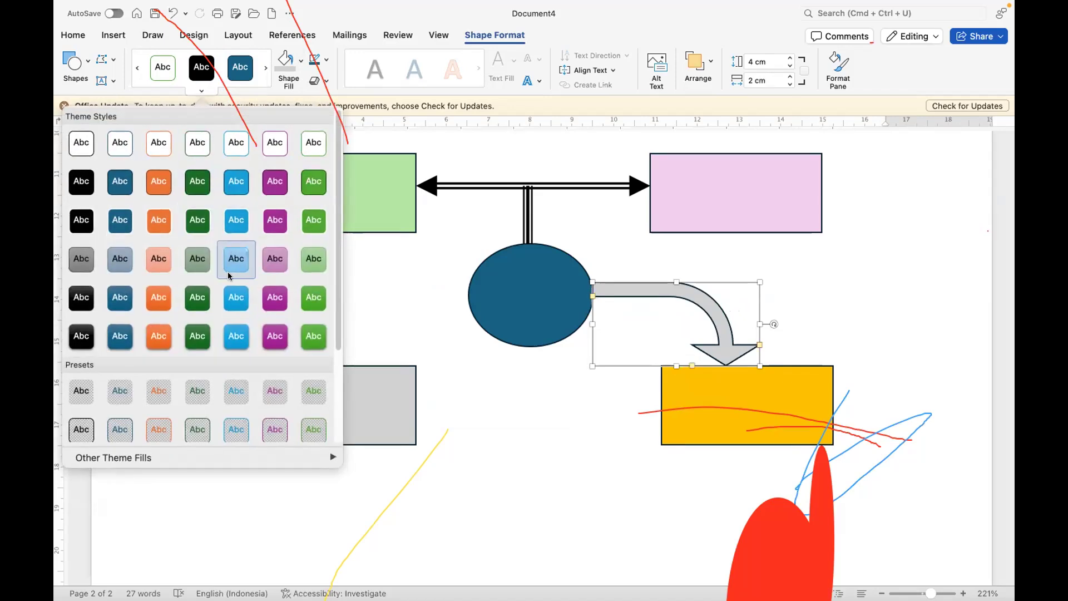
click(82, 261)
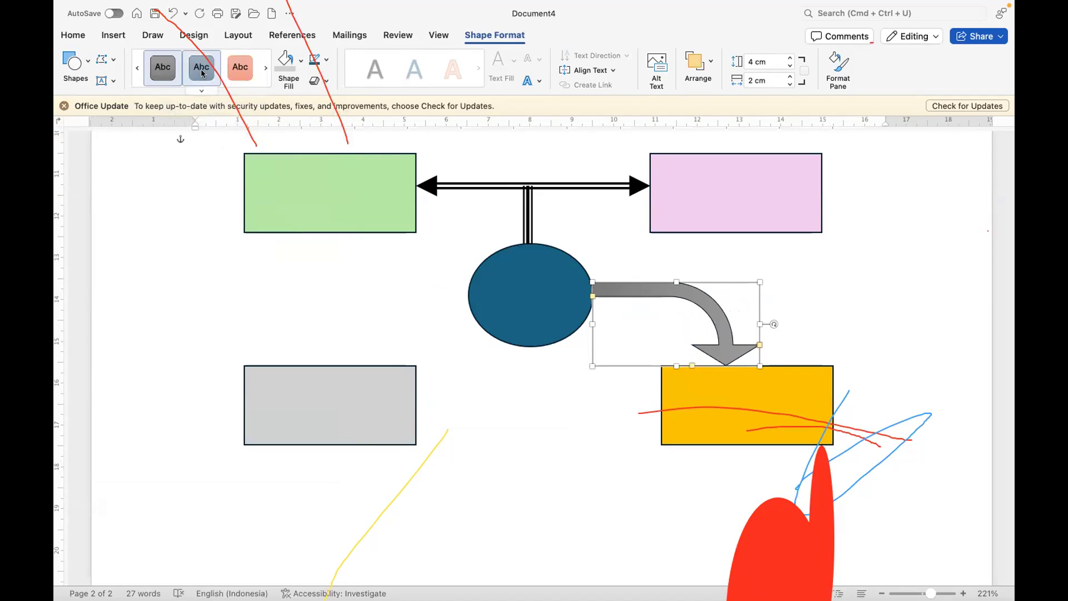
click(199, 91)
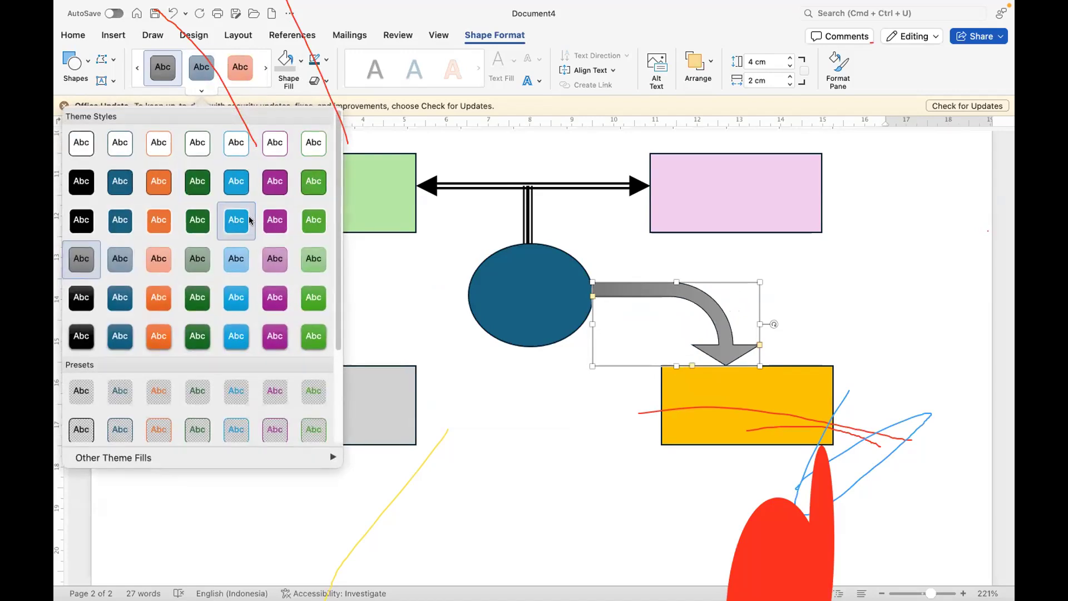
click(241, 257)
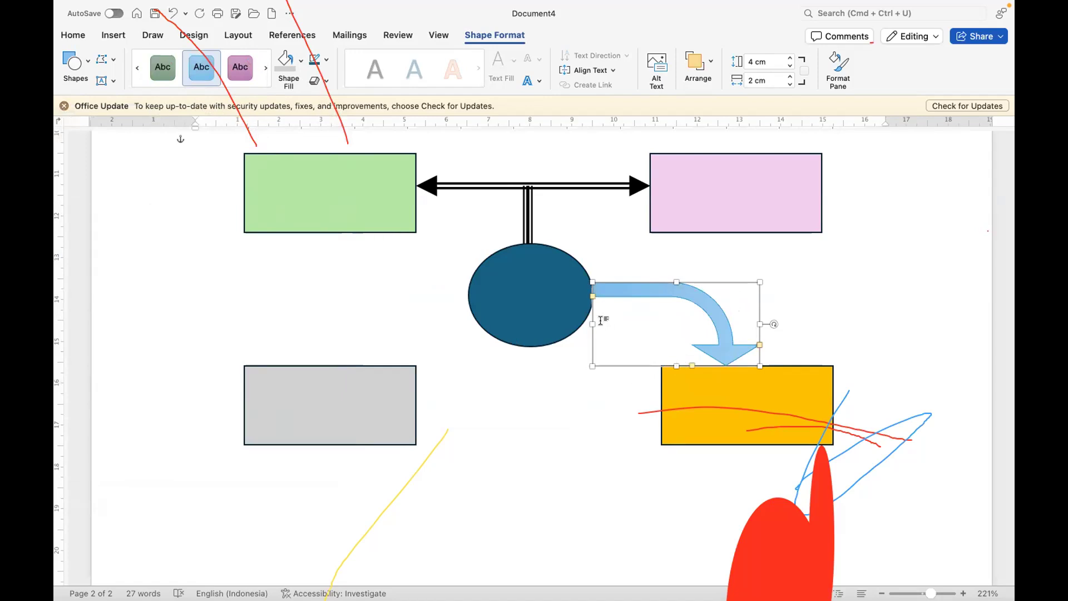
drag(593, 297, 595, 300)
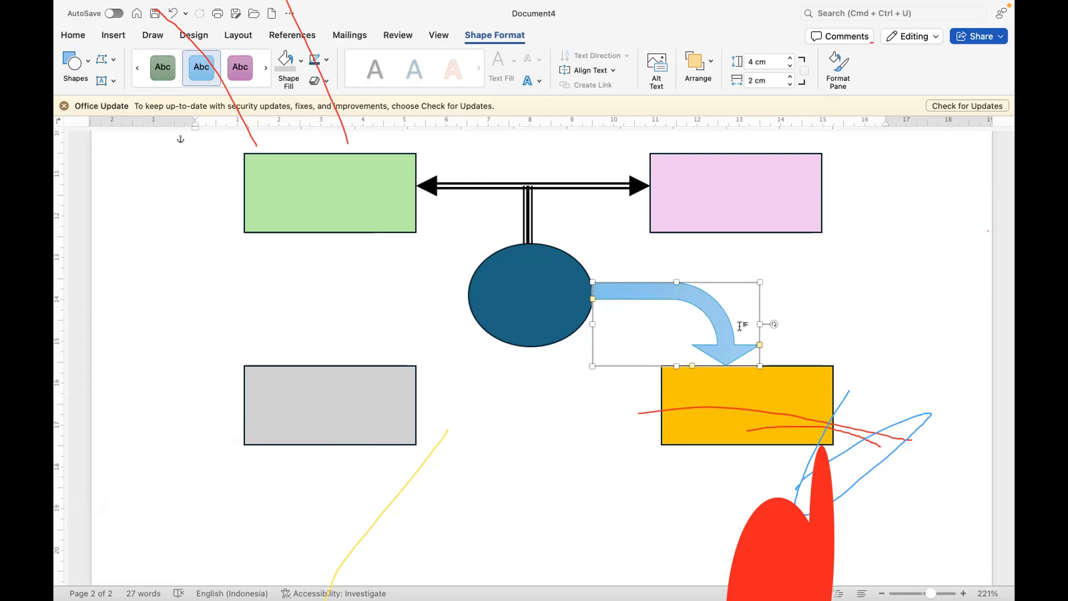
Step: Stretch the bent arrow horizontally away from the ellipse so its head points nearer the middle of the orange rectangle's top edge
click(343, 334)
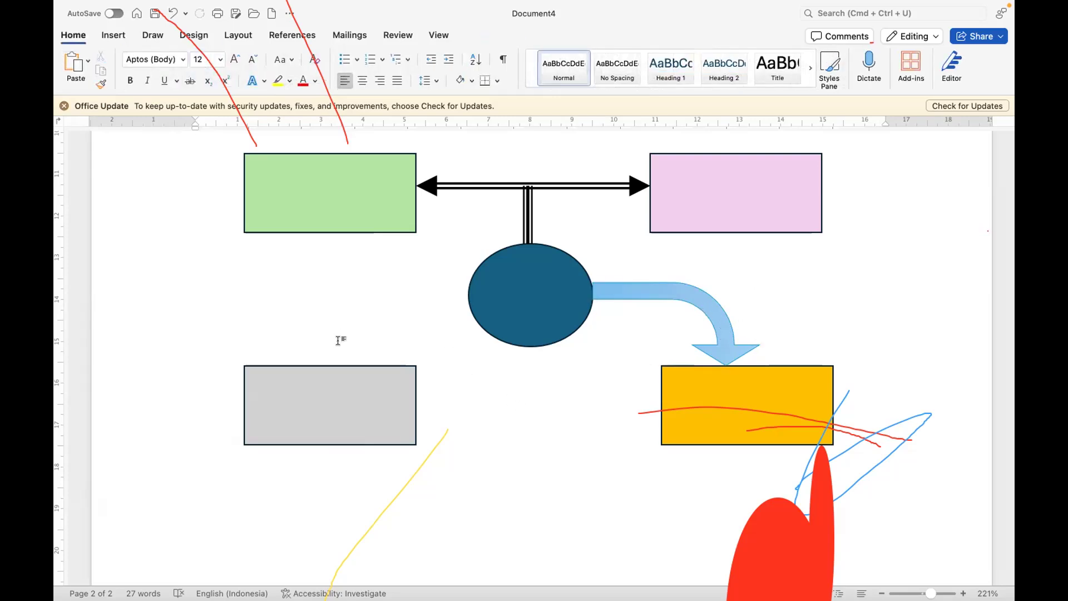
click(718, 316)
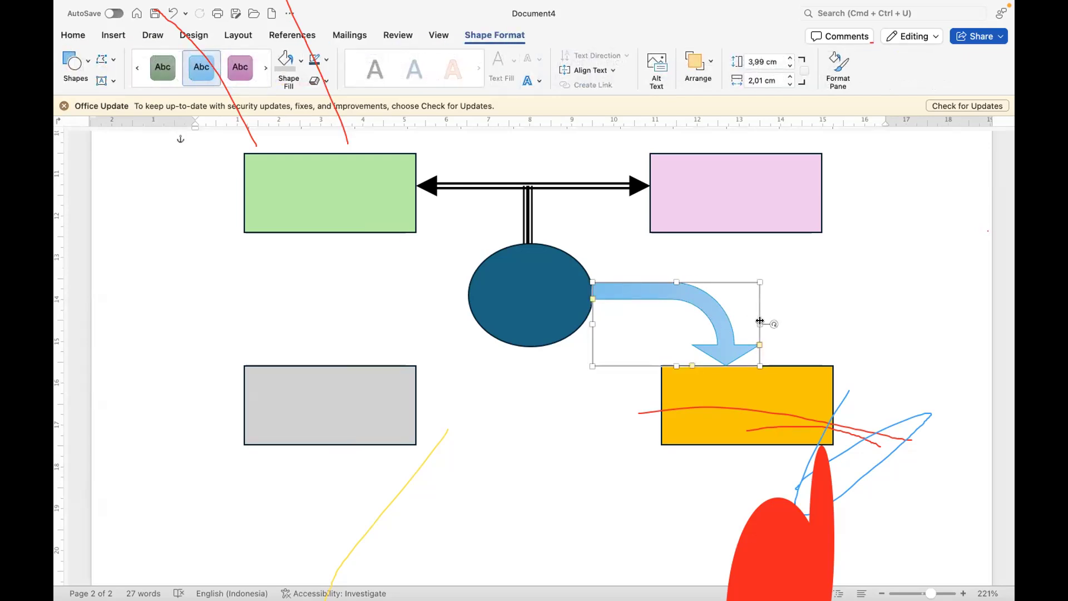
drag(760, 324, 777, 325)
click(801, 298)
Step: Duplicate the bent arrow and place the copy with its head touching the top edge of the grey rectangle
click(751, 300)
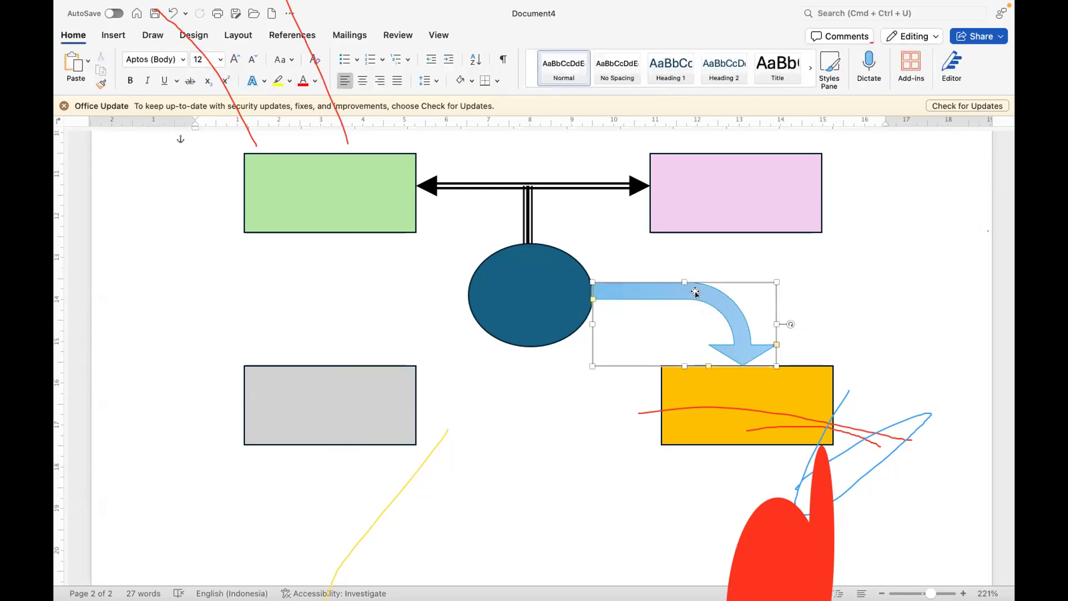
click(73, 35)
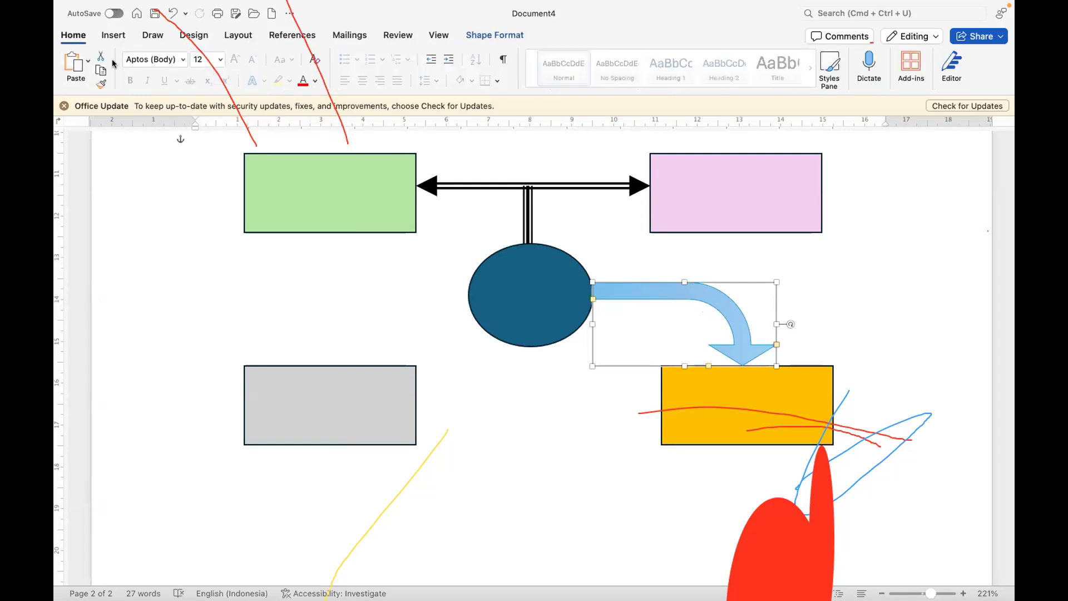
click(76, 67)
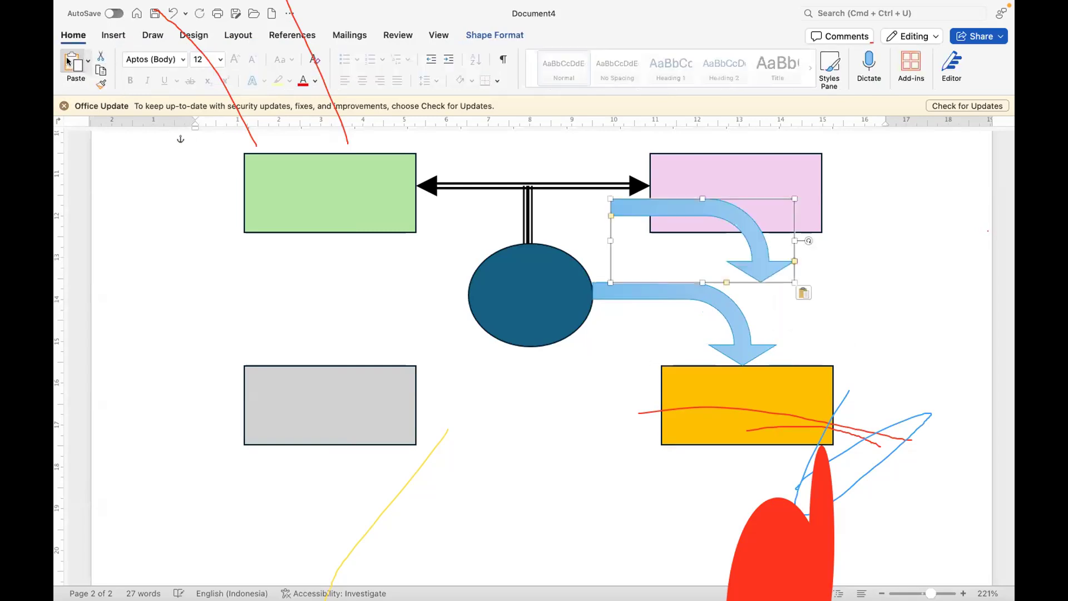
drag(681, 208, 203, 290)
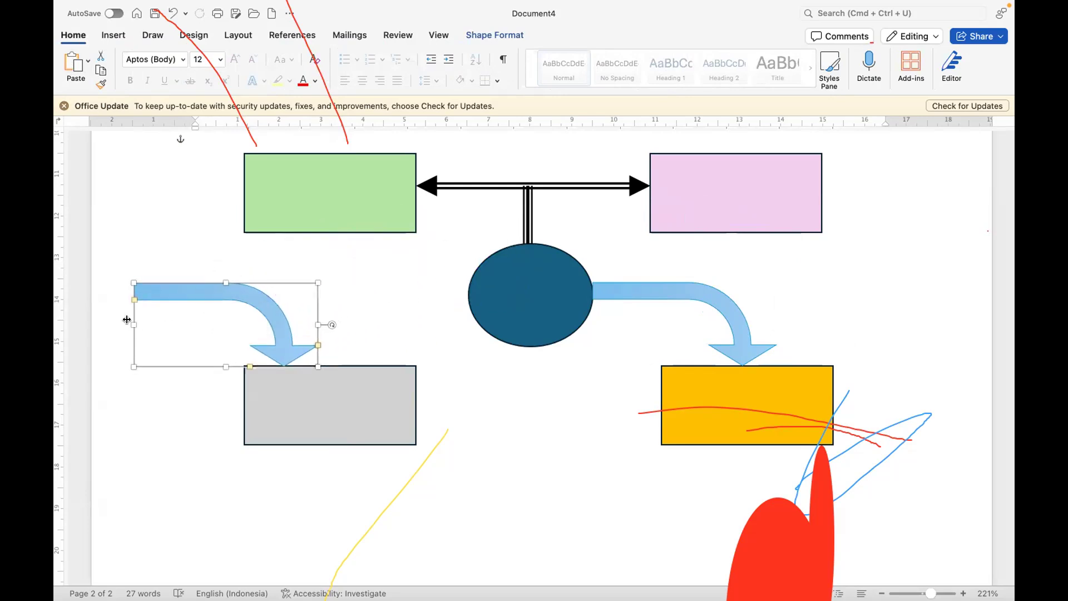
Step: Mirror the copied arrow horizontally and fit it so it runs from the ellipse's near side down to the grey rectangle
drag(128, 321, 462, 317)
drag(312, 323, 287, 322)
click(585, 436)
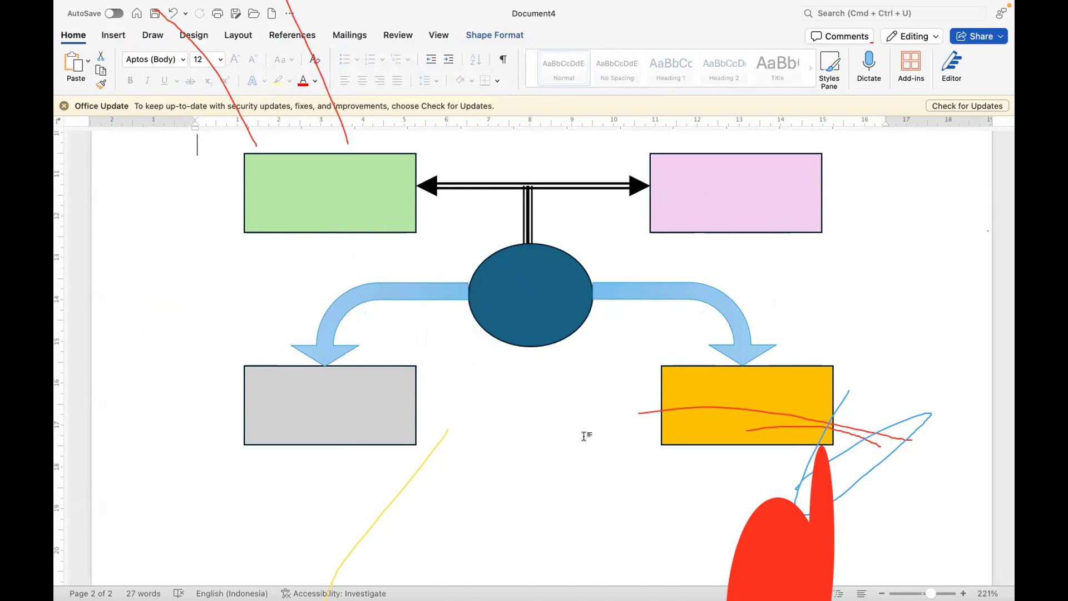
Step: Add the text "Penghinaan" inside the green rectangle and select all of that text
scroll(661, 341, up, 1)
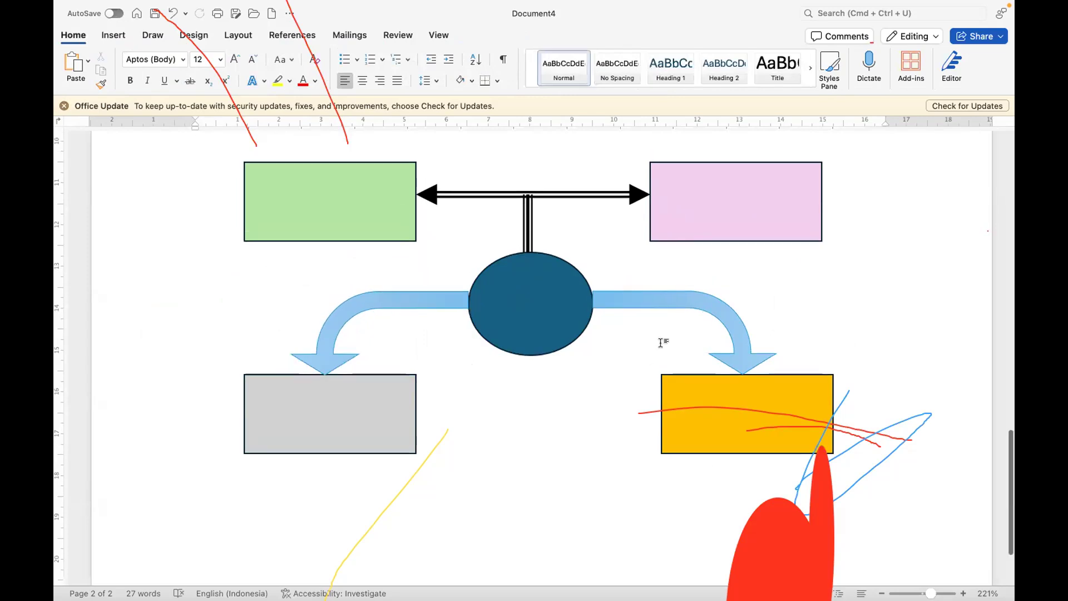
scroll(661, 342, up, 15)
scroll(661, 345, down, 15)
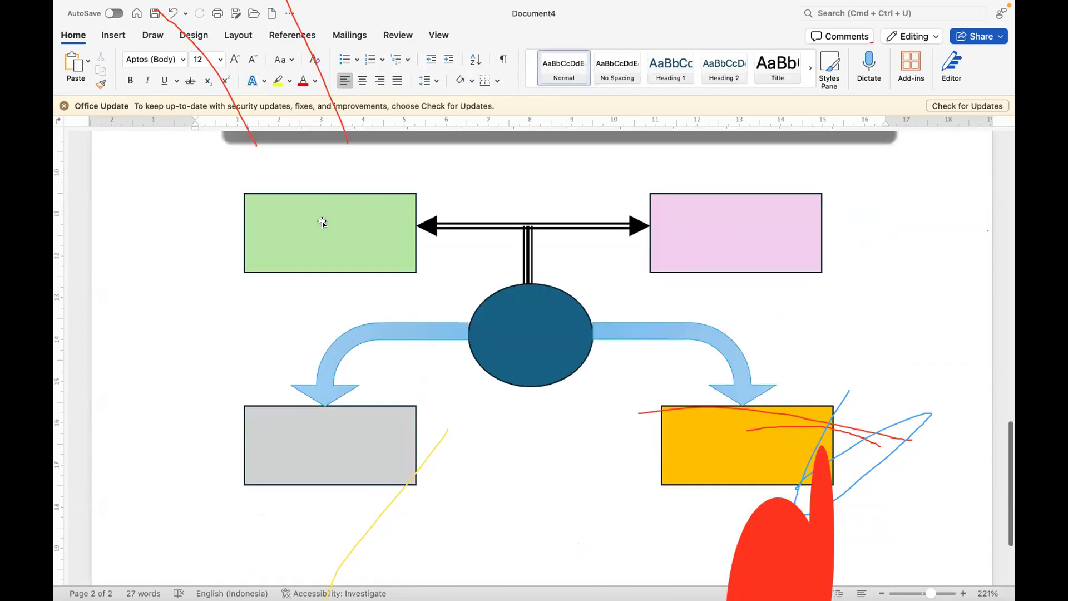
click(322, 223)
right_click(322, 222)
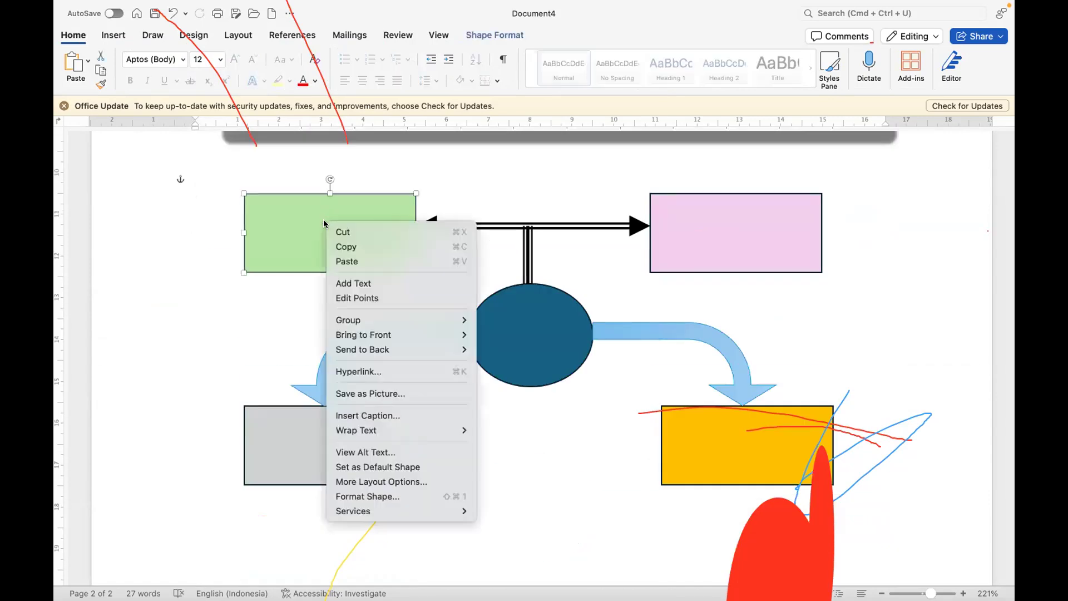
click(350, 284)
text(ghinaan)
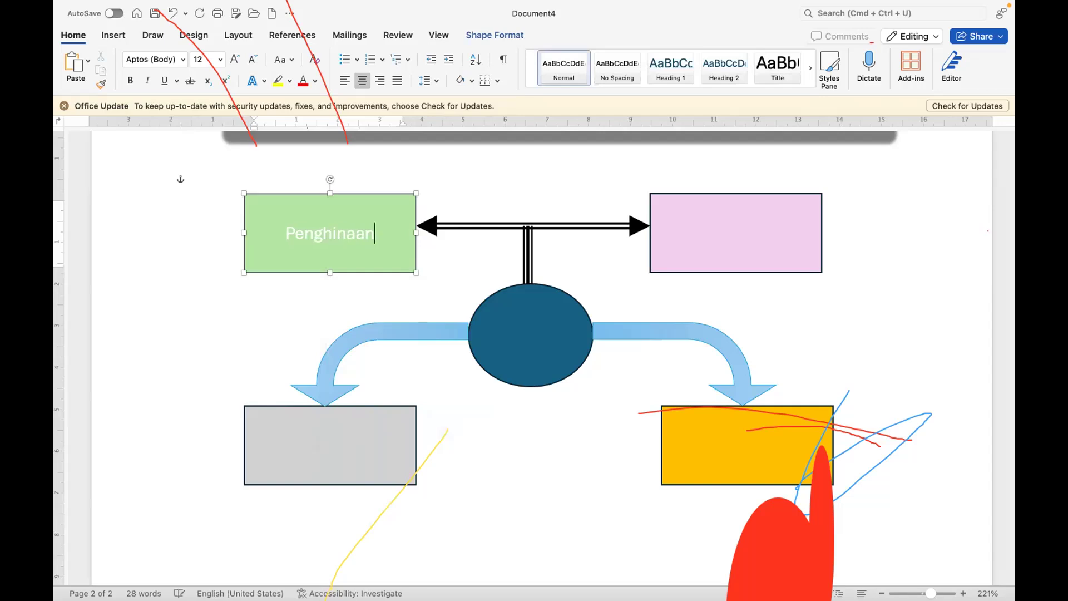
key(super+a)
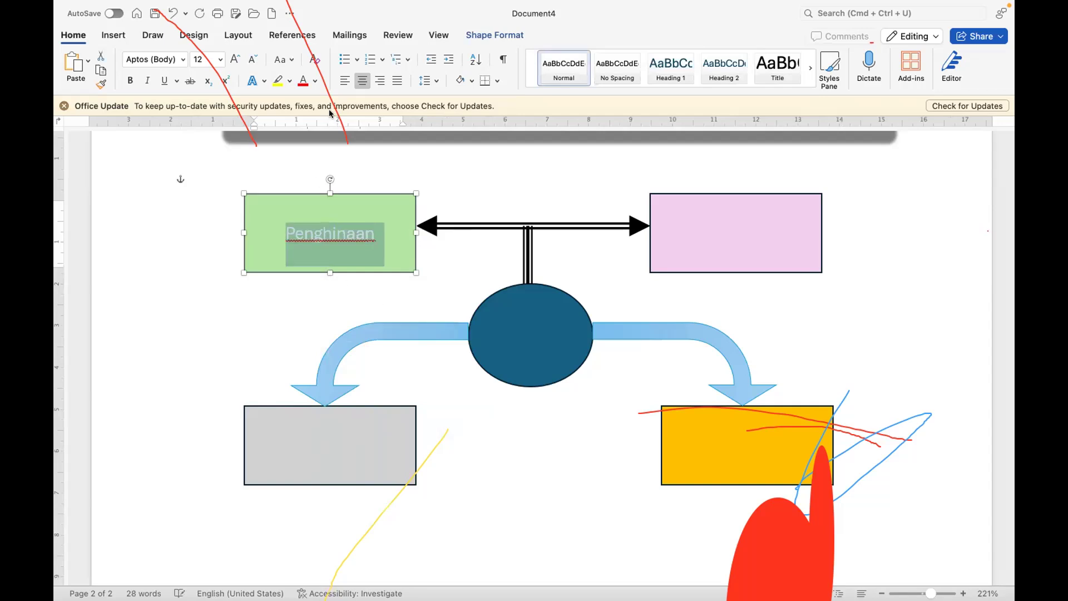
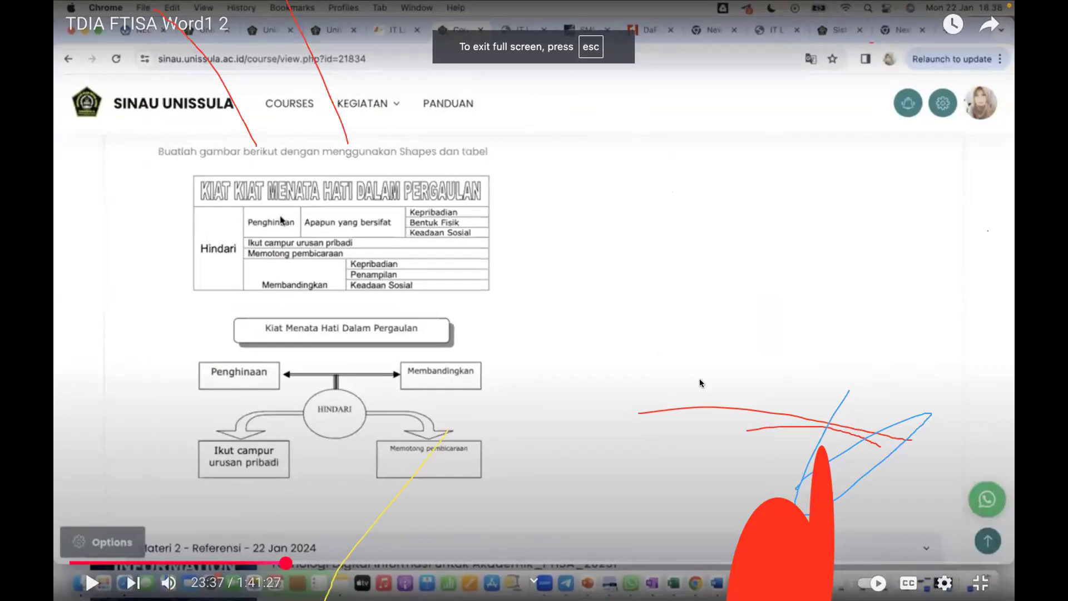
Step: Exit the full-screen view of the YouTube reference video and close its browser tab
click(979, 582)
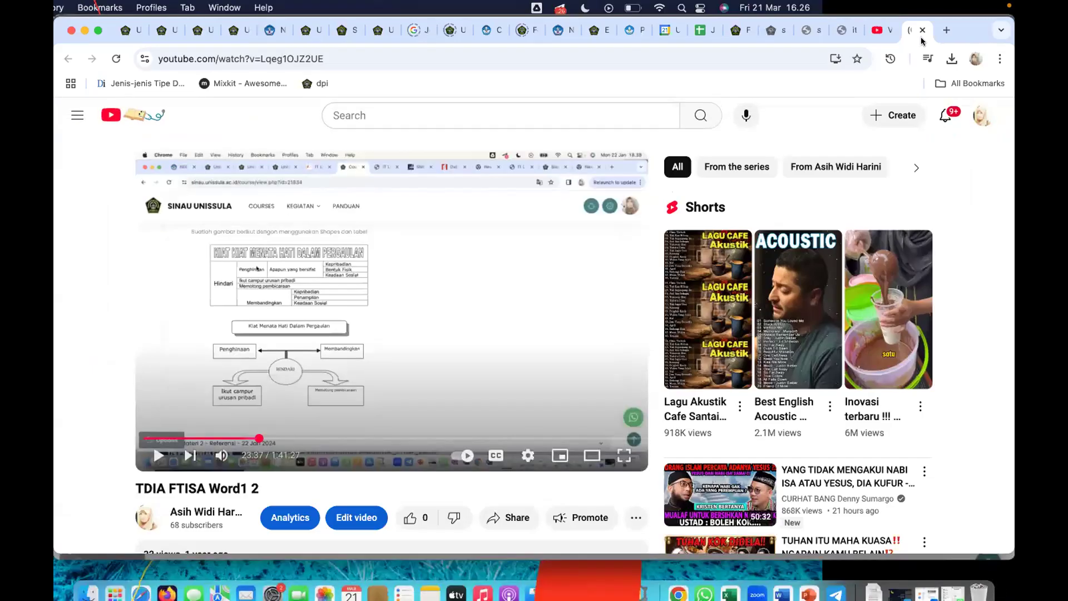
click(922, 30)
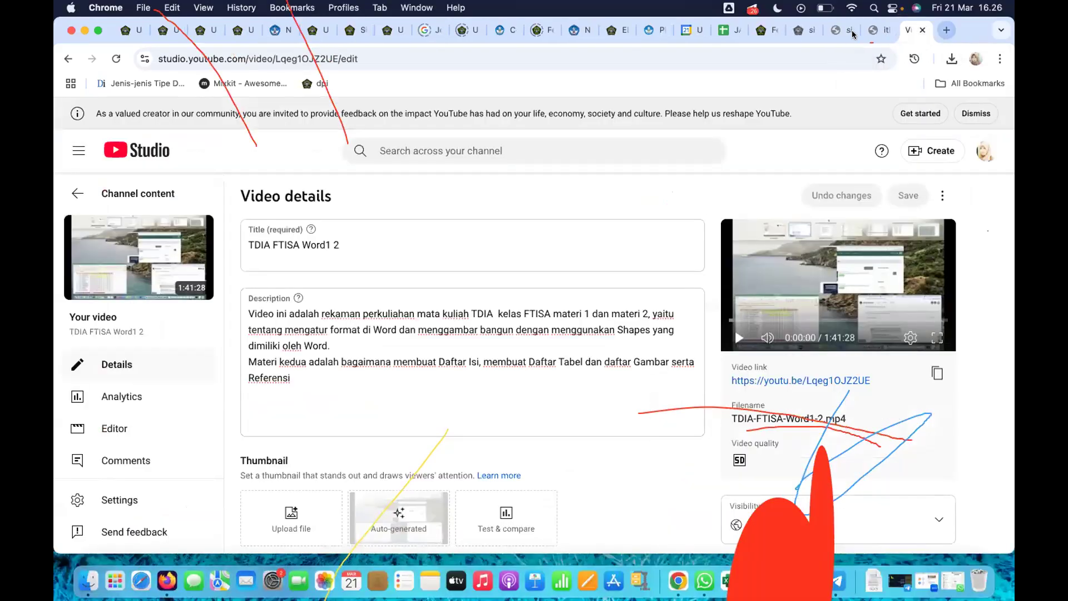
Step: Try reloading sim.unissula.ac.id and the site in the neighbouring tab, and check itliteracy.unissula.ac.id
click(878, 30)
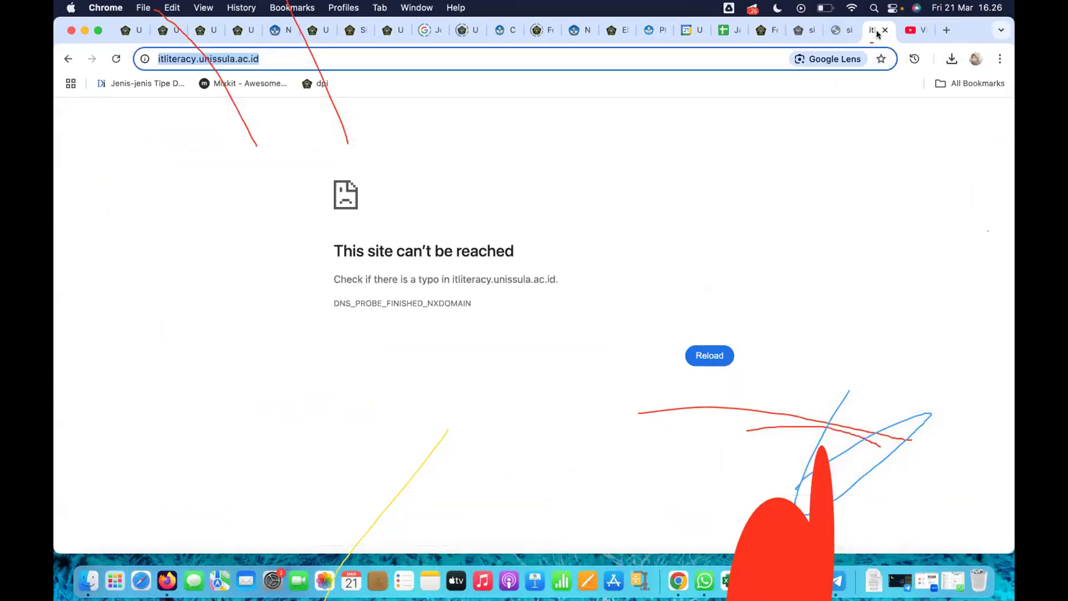
click(801, 30)
click(115, 58)
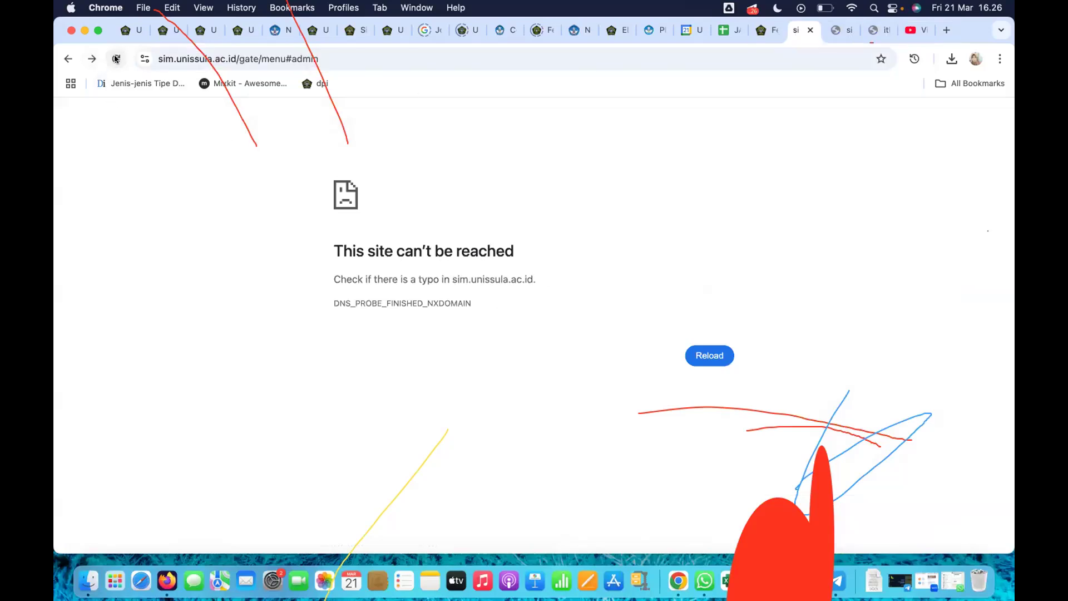
click(842, 30)
click(116, 58)
click(876, 31)
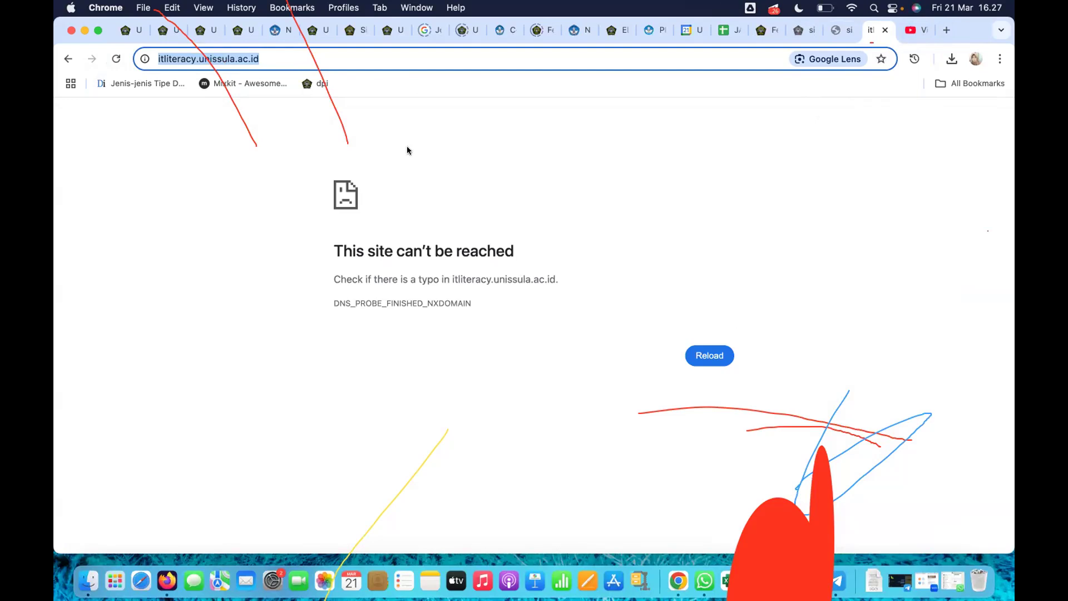
Step: Raise the computer's sound volume
key(XF86AudioRaiseVolume)
key(XF86AudioRaiseVolume)
key(XF86AudioRaiseVolume)
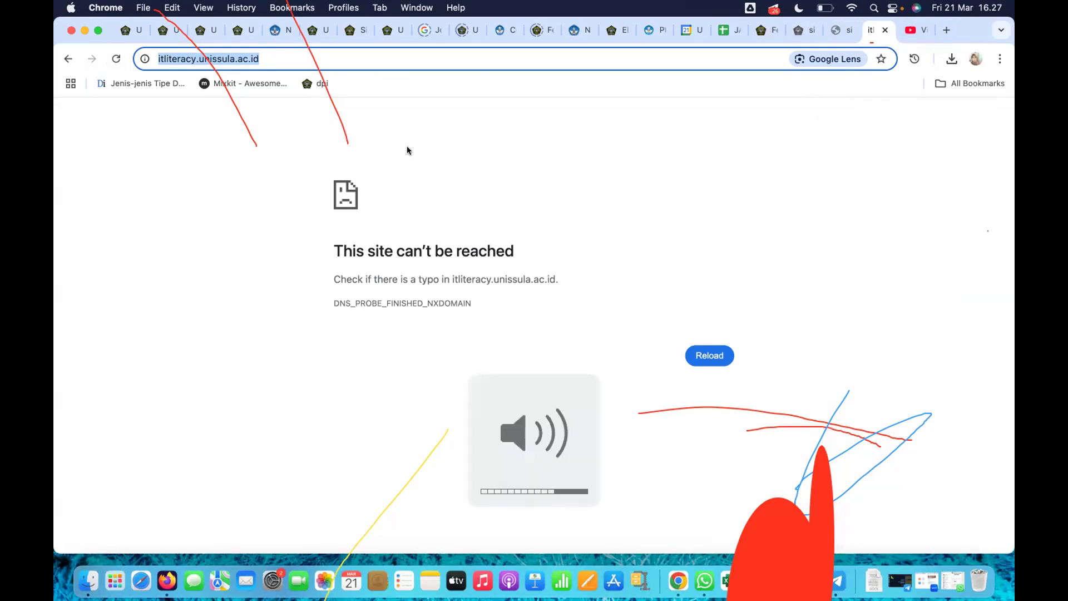
Step: Switch to Word and open the recently used Latih1 document
key(ctrl+Right)
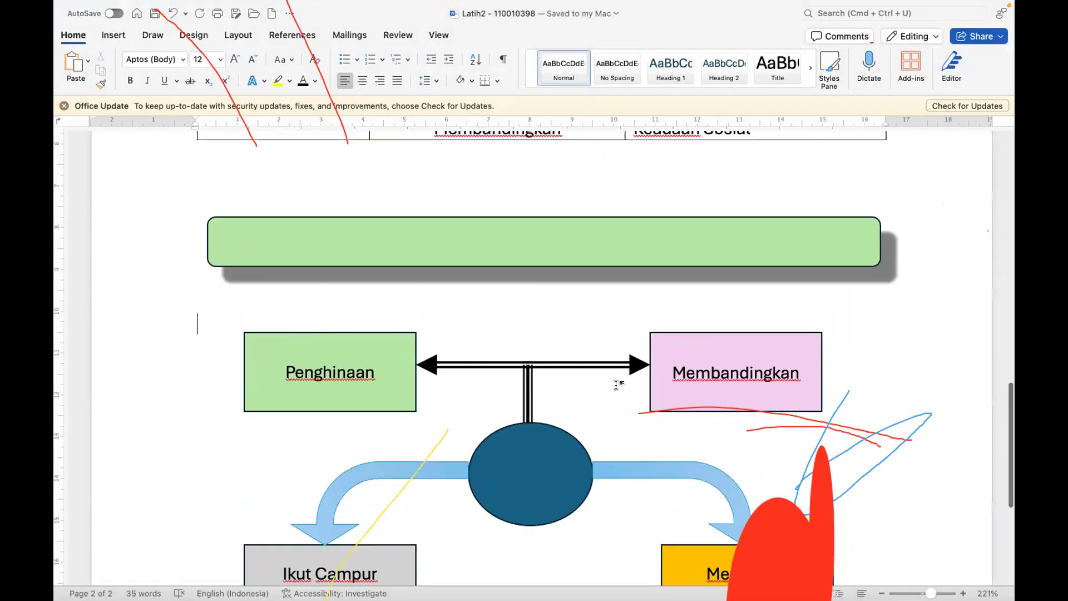
scroll(617, 385, up, 5)
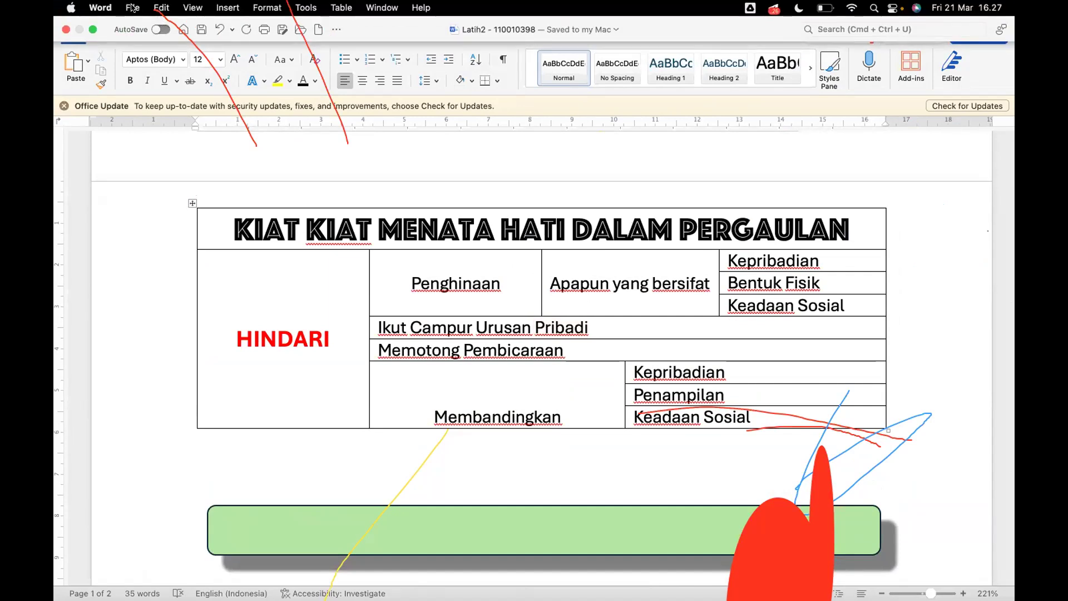
click(132, 7)
mouse_move(174, 72)
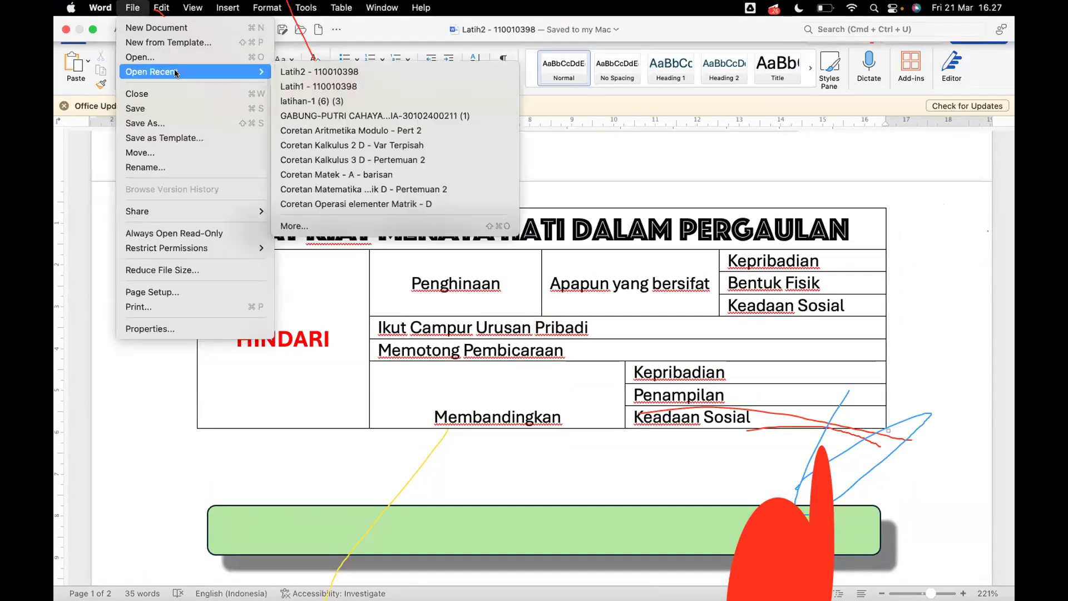
click(312, 86)
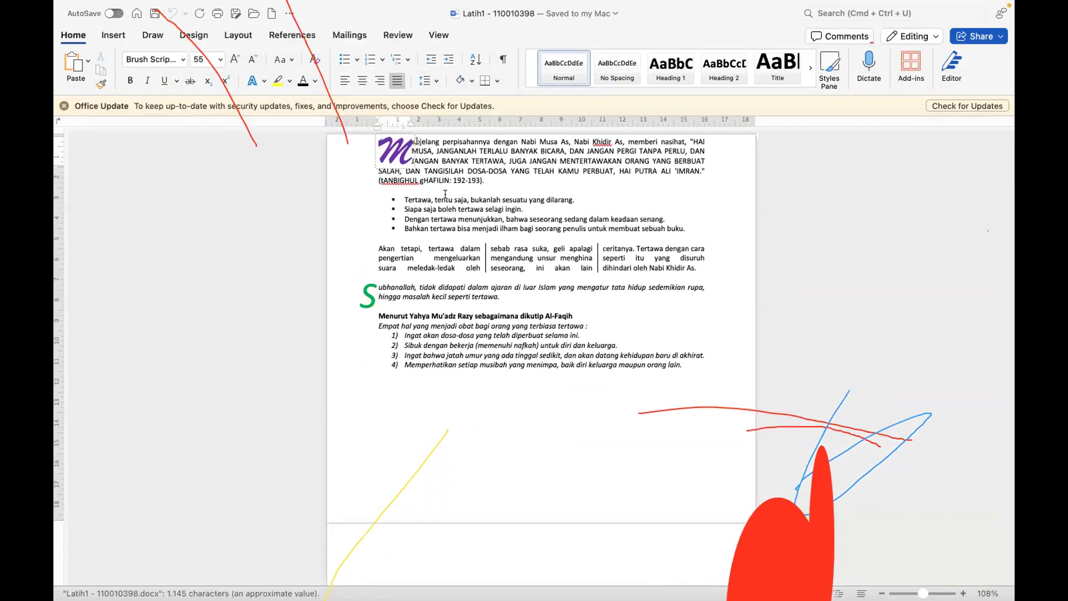
Step: Review the formatted text in the Latih1 document and return to the Latih2 document
scroll(445, 195, up, 5)
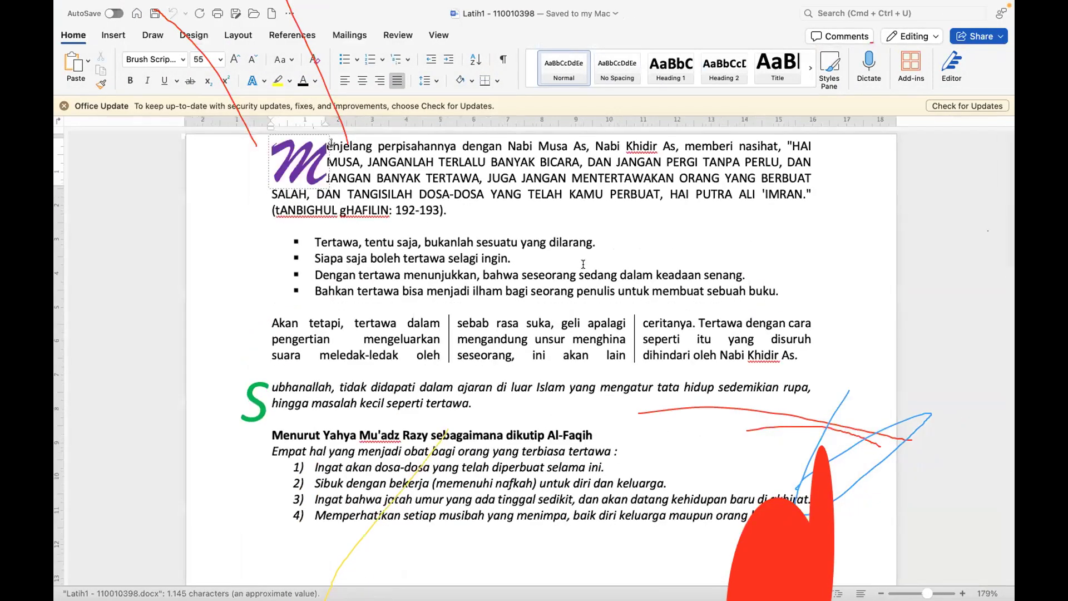
click(867, 305)
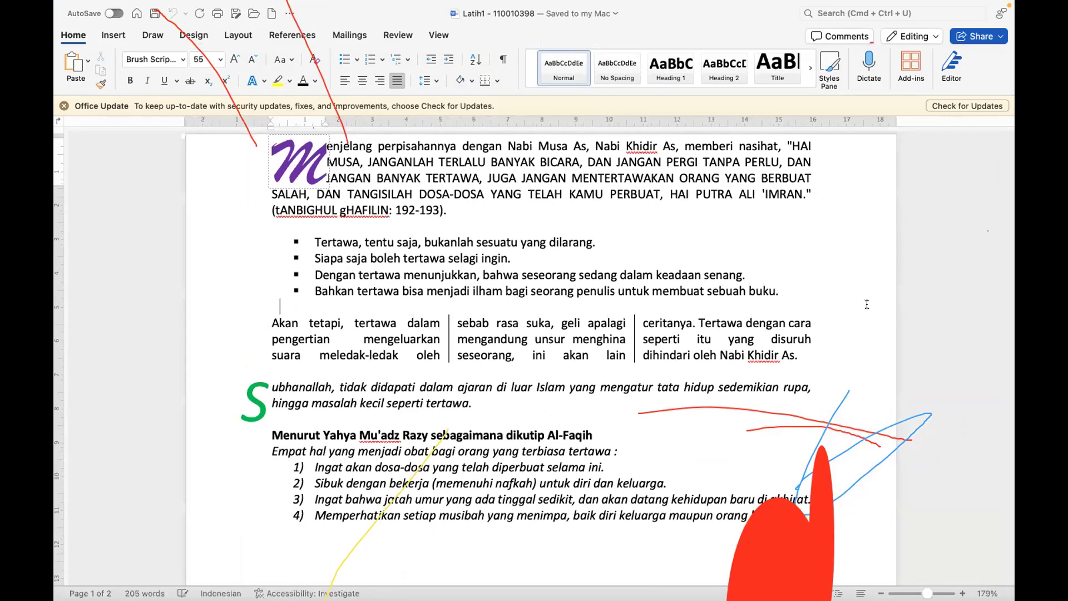
click(652, 387)
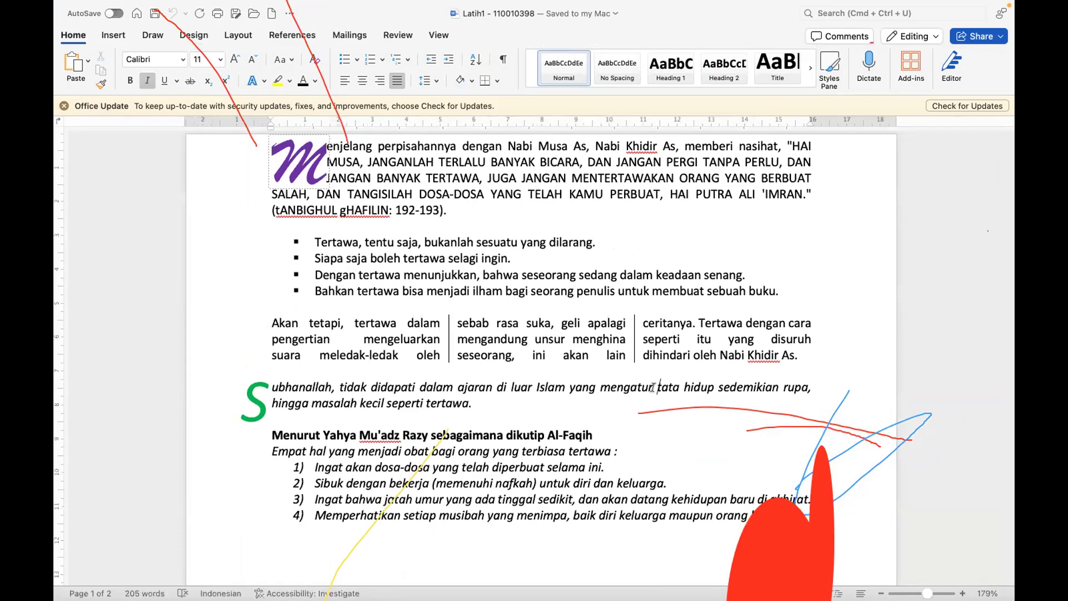
key(XF86AudioRaiseVolume)
key(ctrl+Left)
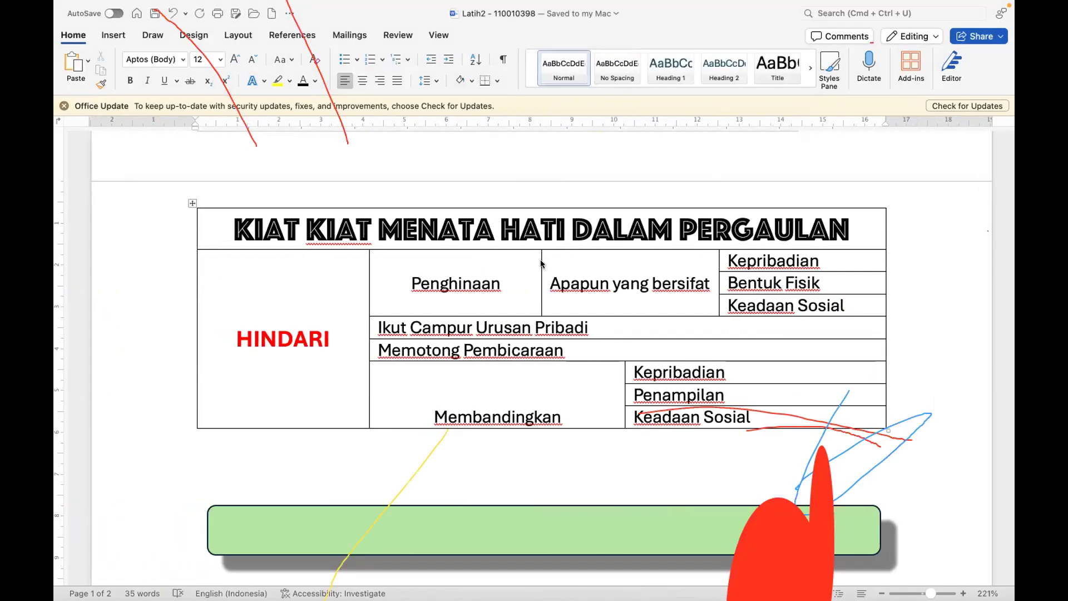
Step: Switch to Firefox and try to load sim.unissula.ac.id in a new tab
key(ctrl+Up)
click(167, 576)
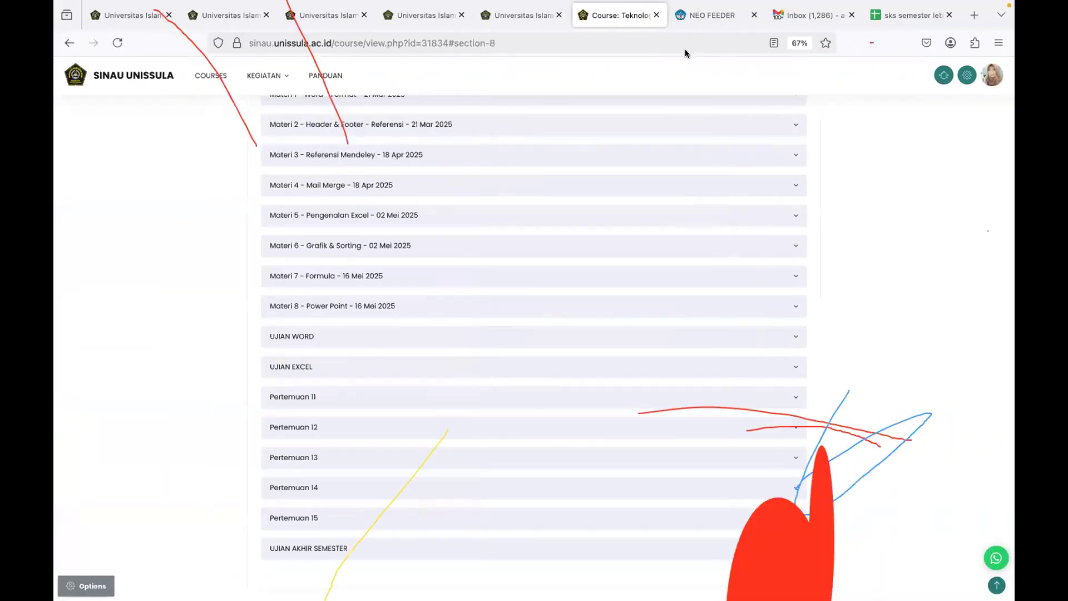
click(974, 13)
text(sim.unissula.ac.id)
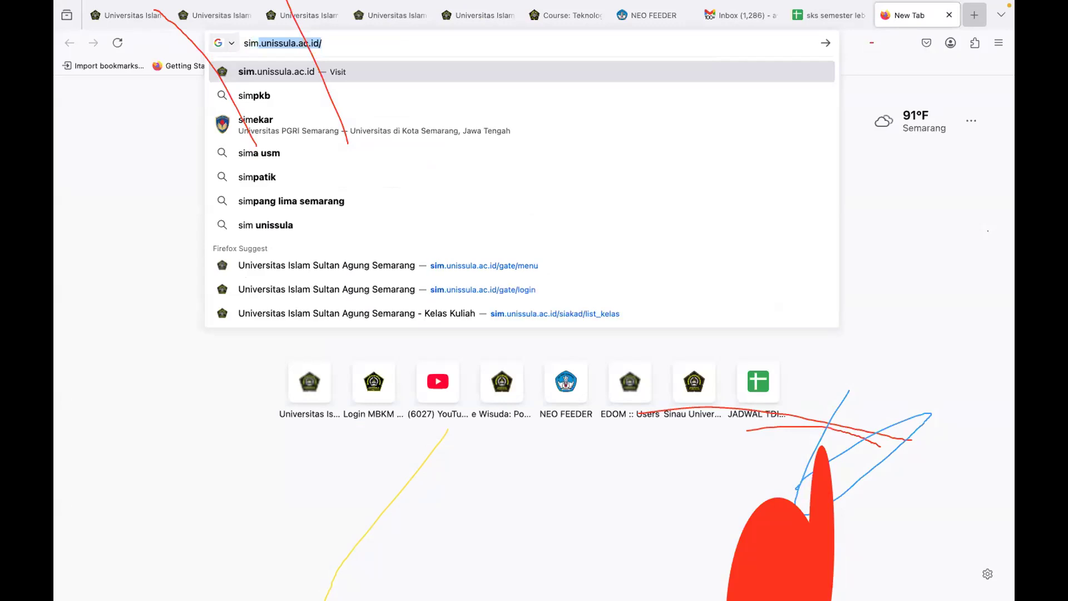
key(Return)
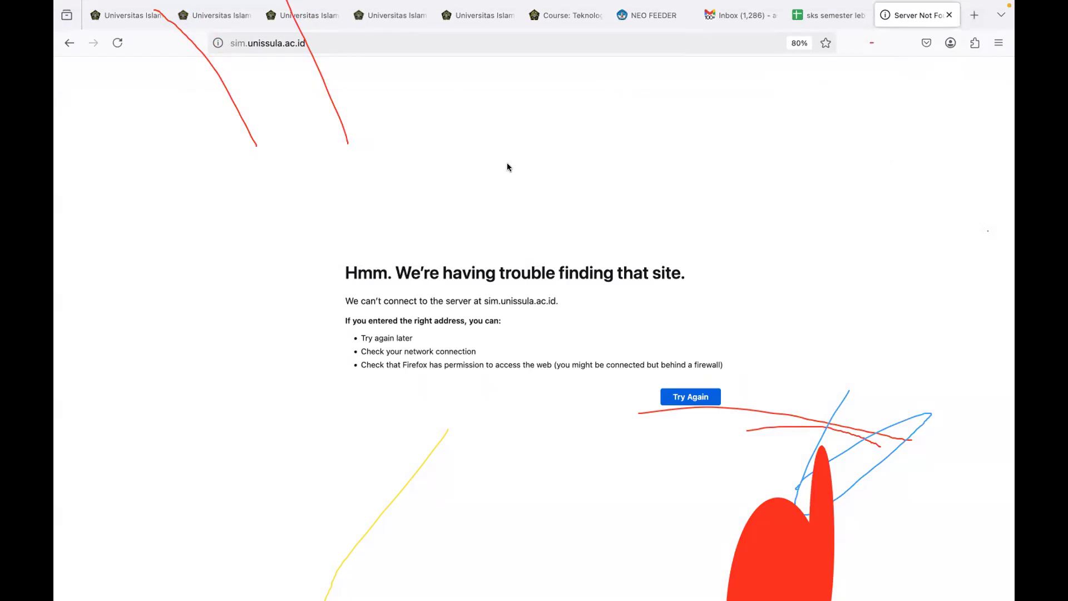
Step: Switch to Finder and look through the "latihan" search results for the needed exercise file
key(super+Tab)
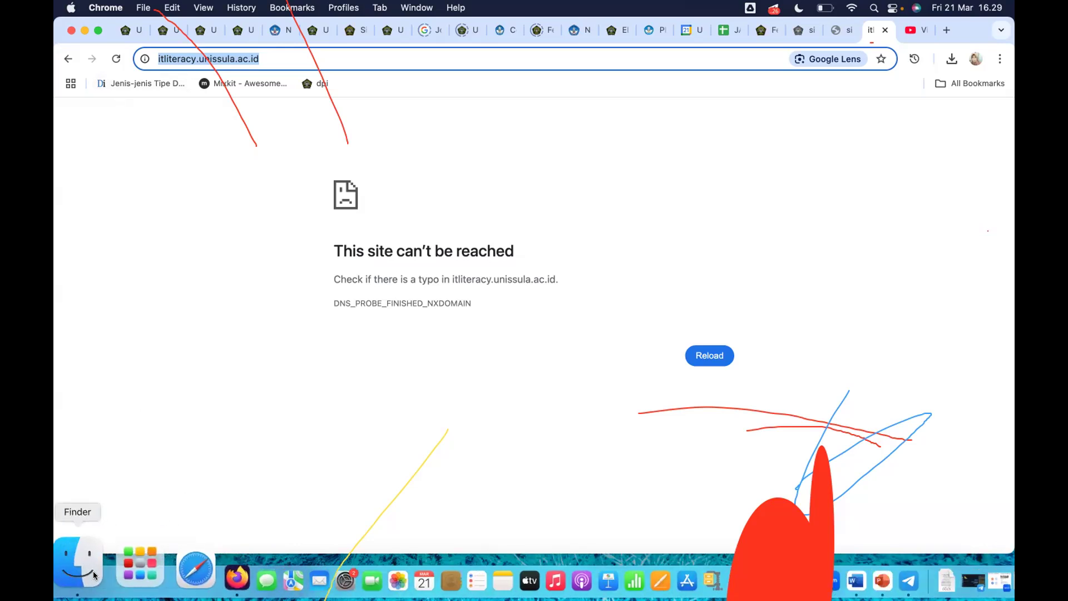
click(92, 554)
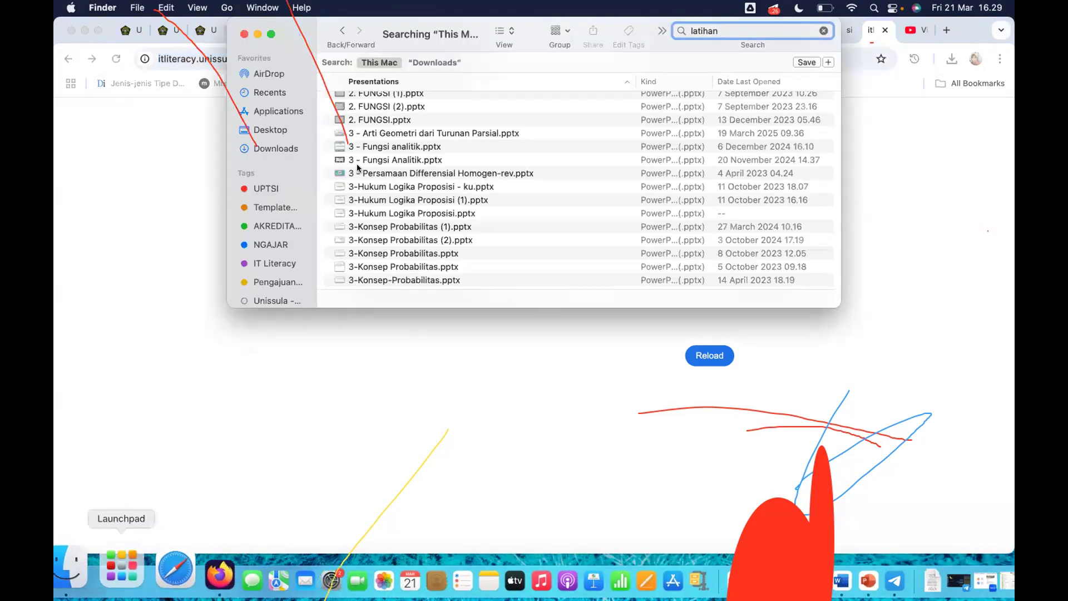
scroll(424, 193, up, 10)
scroll(424, 194, down, 15)
scroll(424, 193, up, 5)
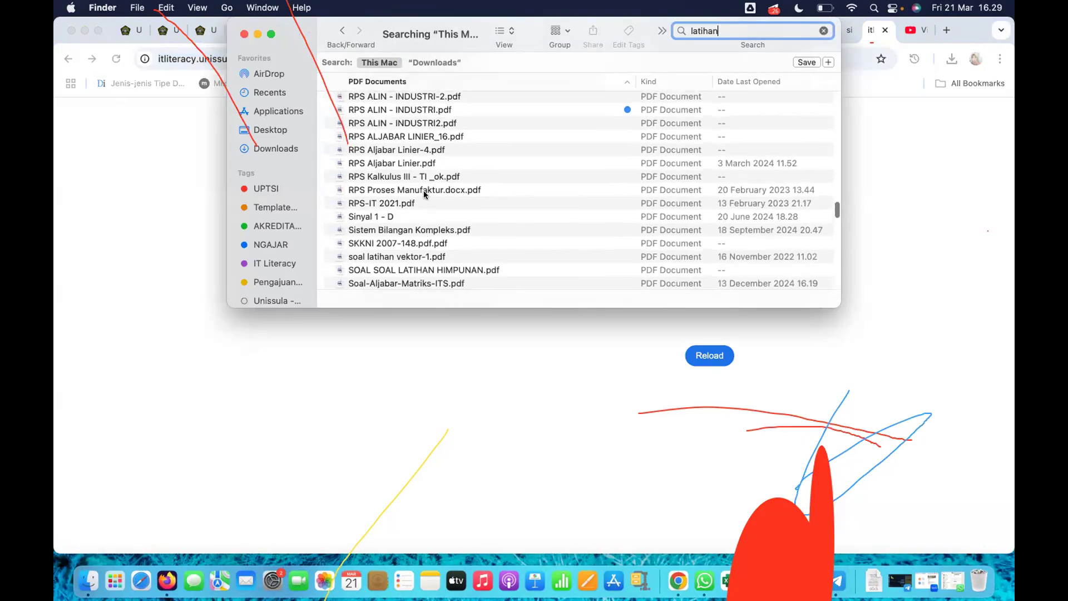
scroll(424, 193, down, 10)
scroll(424, 194, down, 4)
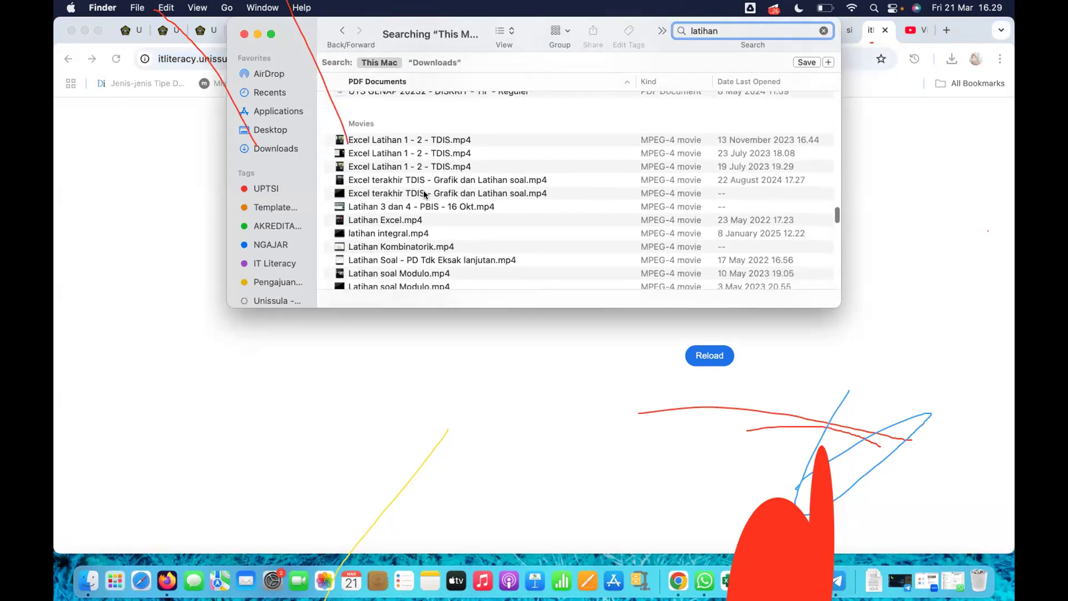
scroll(424, 245, down, 8)
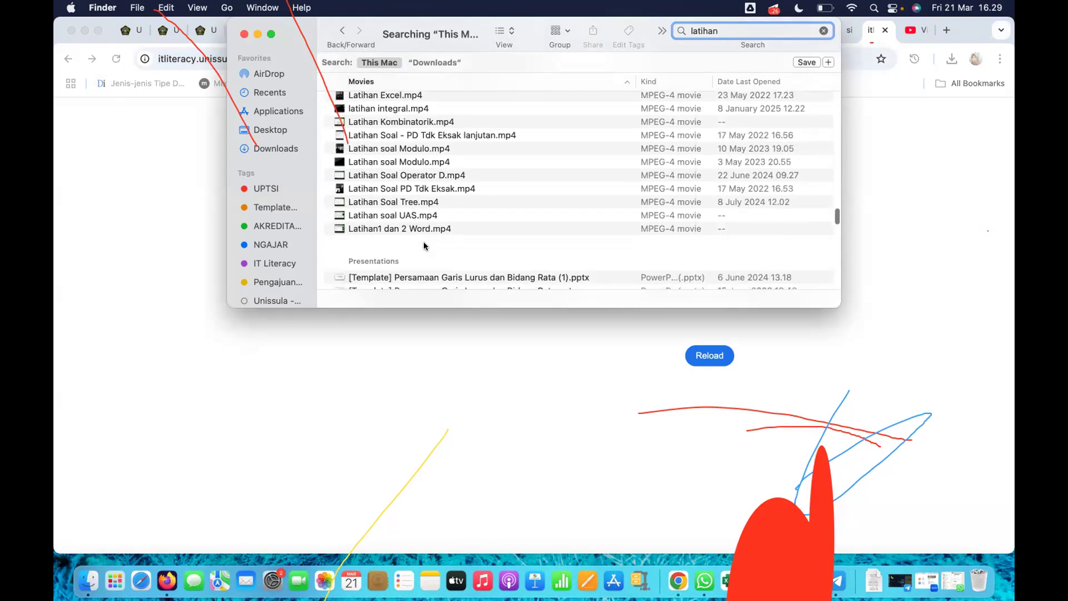
scroll(424, 245, down, 10)
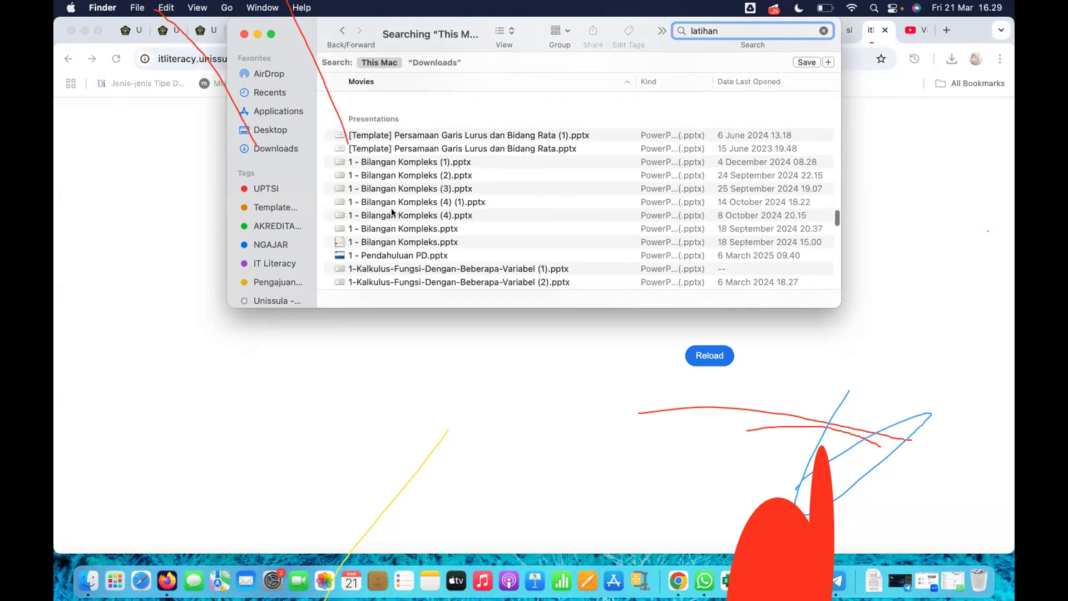
scroll(392, 211, down, 6)
scroll(391, 211, down, 20)
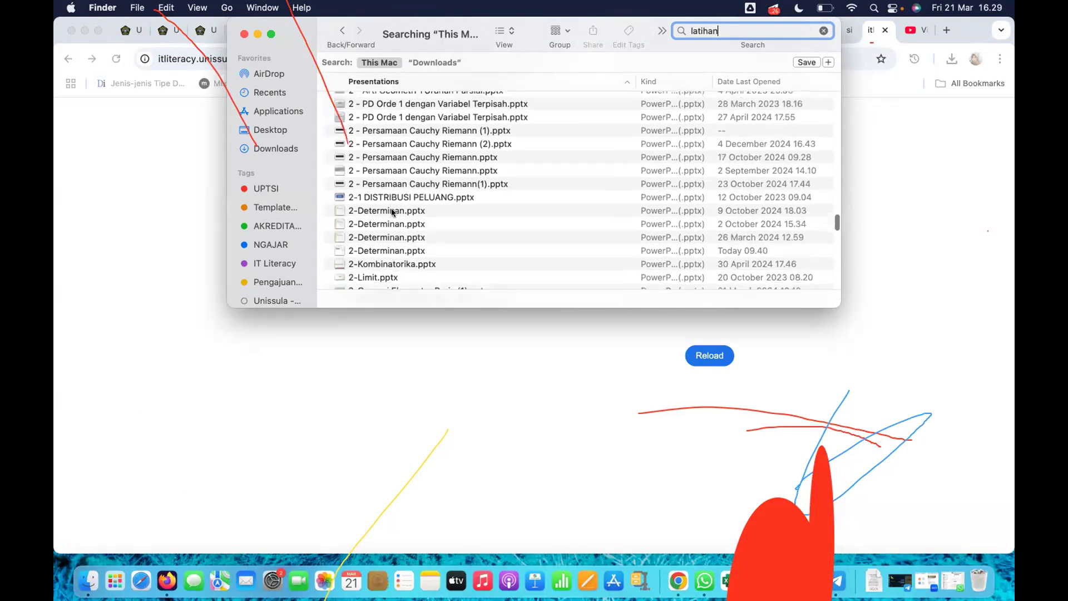
scroll(392, 212, down, 20)
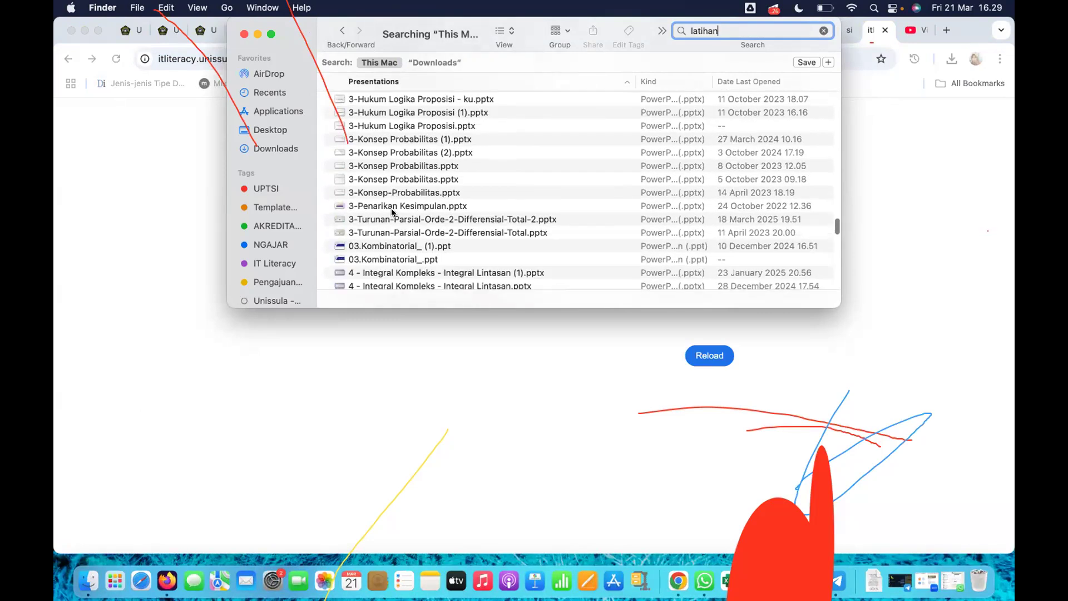
scroll(391, 212, down, 20)
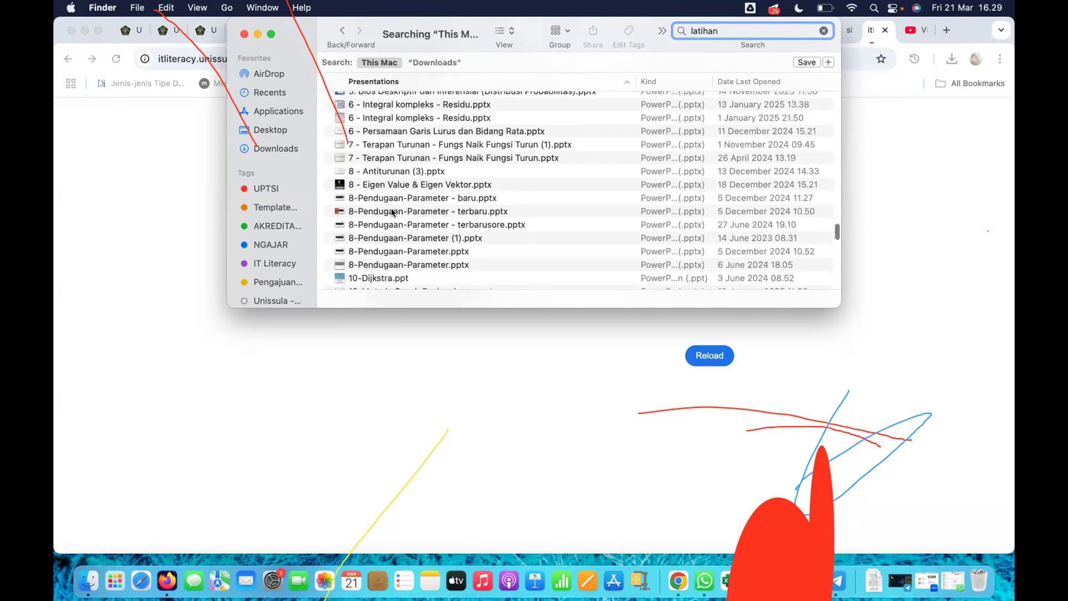
scroll(392, 213, down, 1)
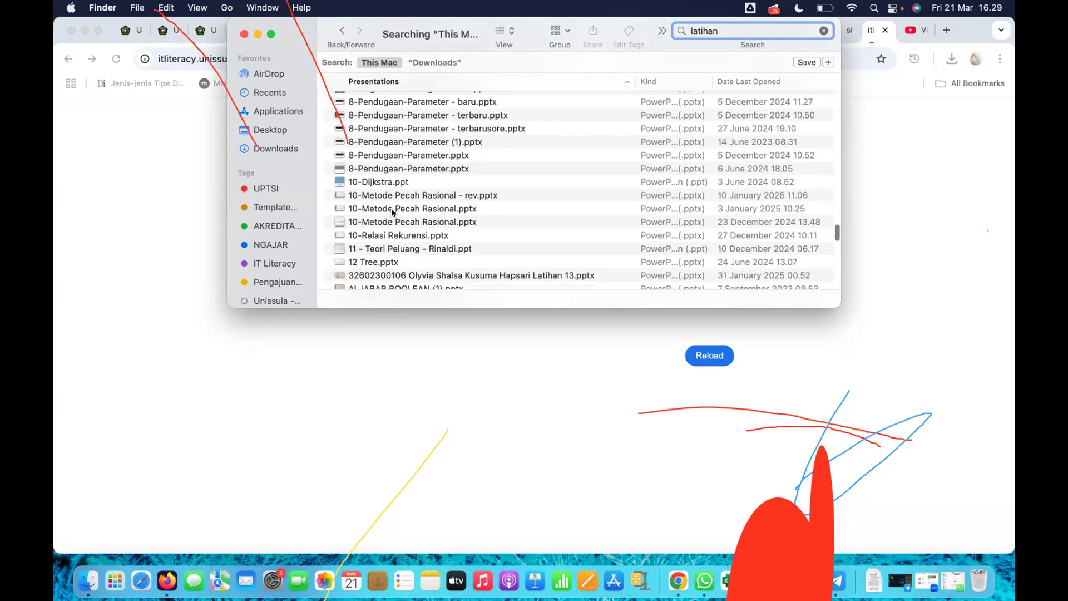
Step: Search this Mac for "latihan4" and open the file latihan-4.docx
click(740, 33)
text(latihan4)
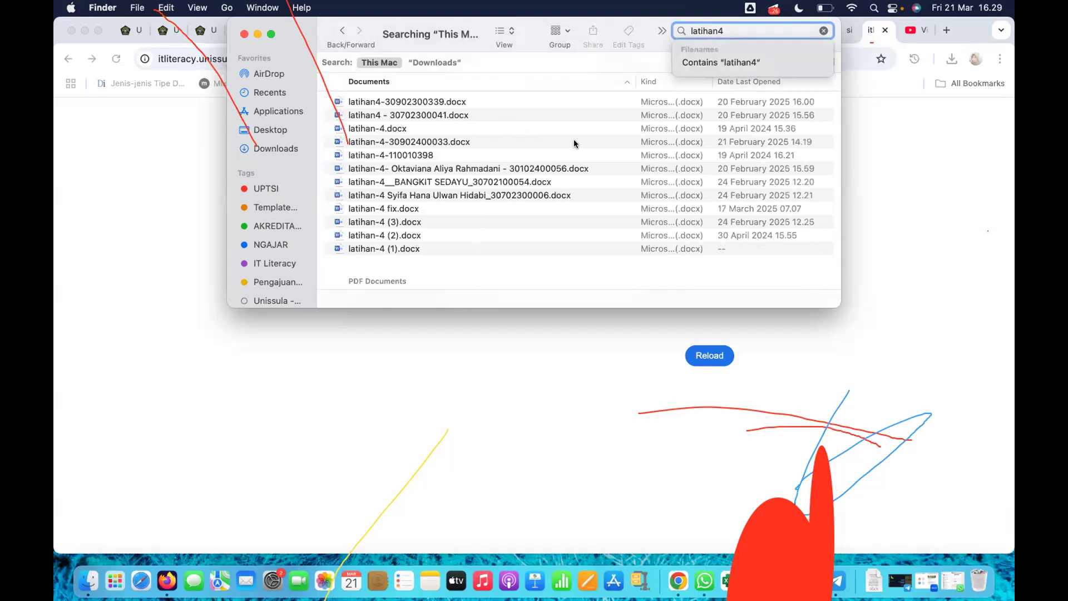
double_click(393, 130)
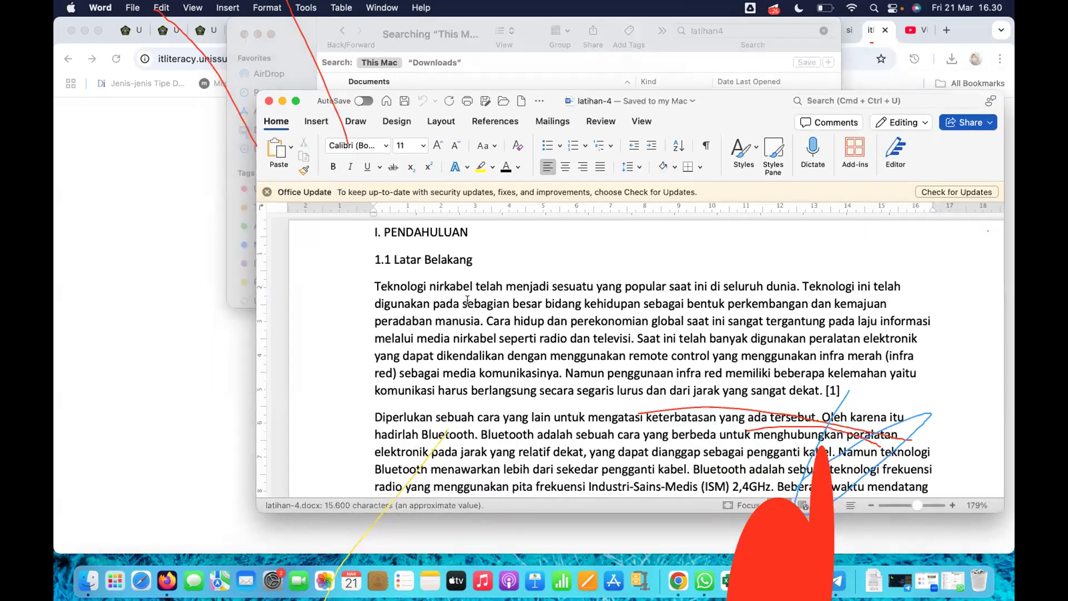
Step: Close the latihan-4 document, return to the Latih2 document and raise the sound volume
click(268, 101)
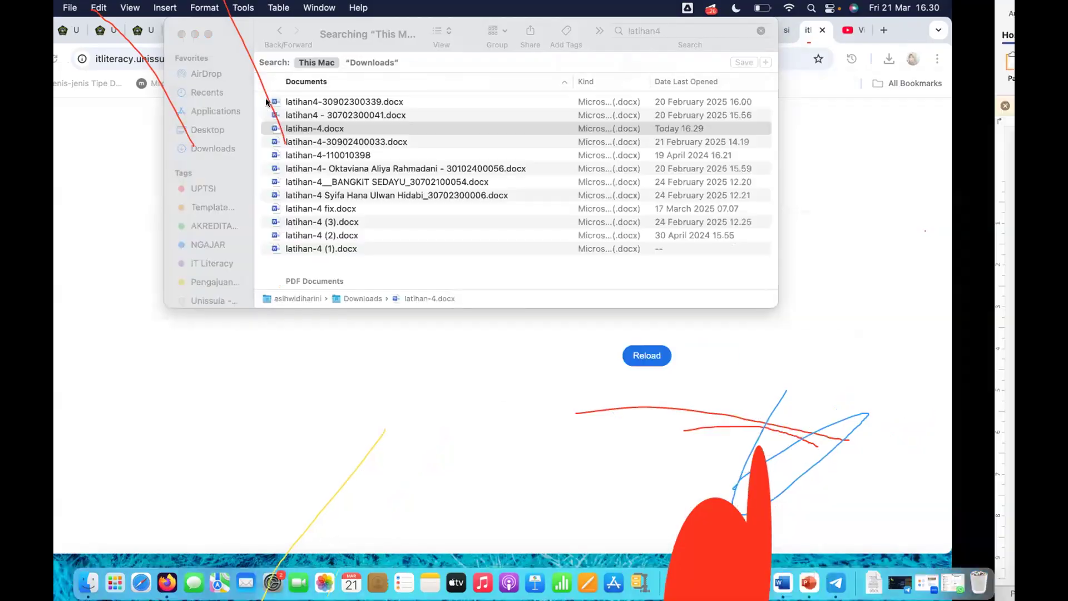
key(XF86AudioRaiseVolume)
key(XF86AudioRaiseVolume)
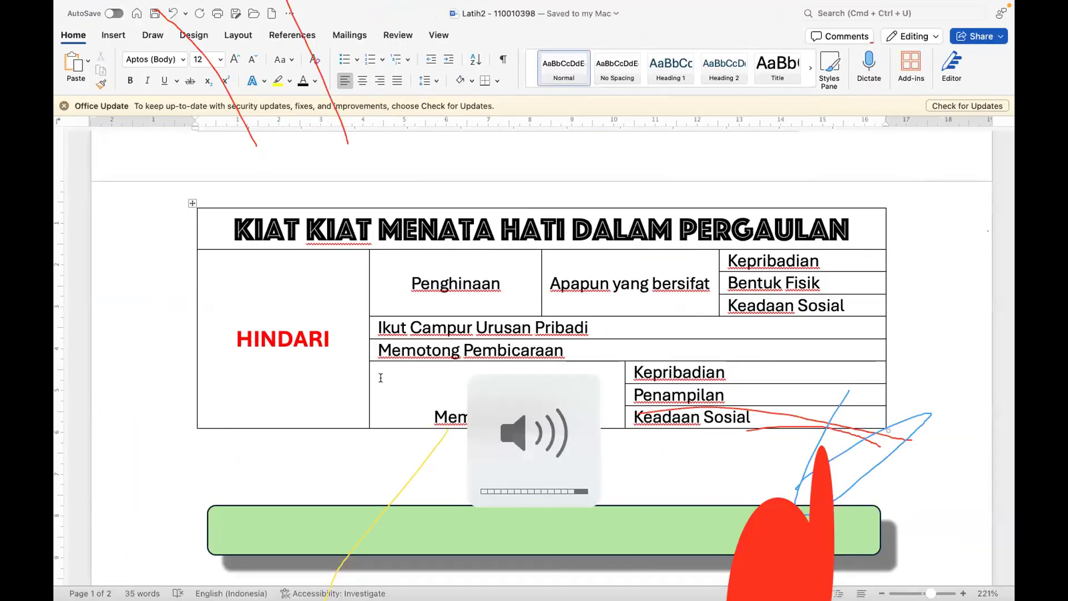
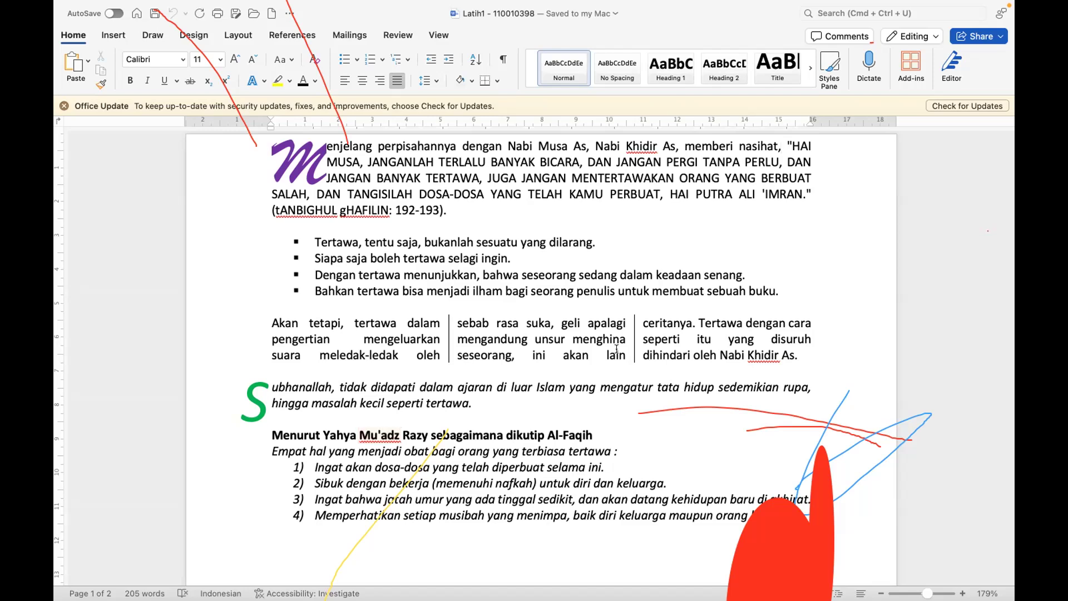
Step: Switch to Chrome, bring up the YouTube Studio video details page and go back to the channel's video list
key(ctrl+Up)
click(487, 68)
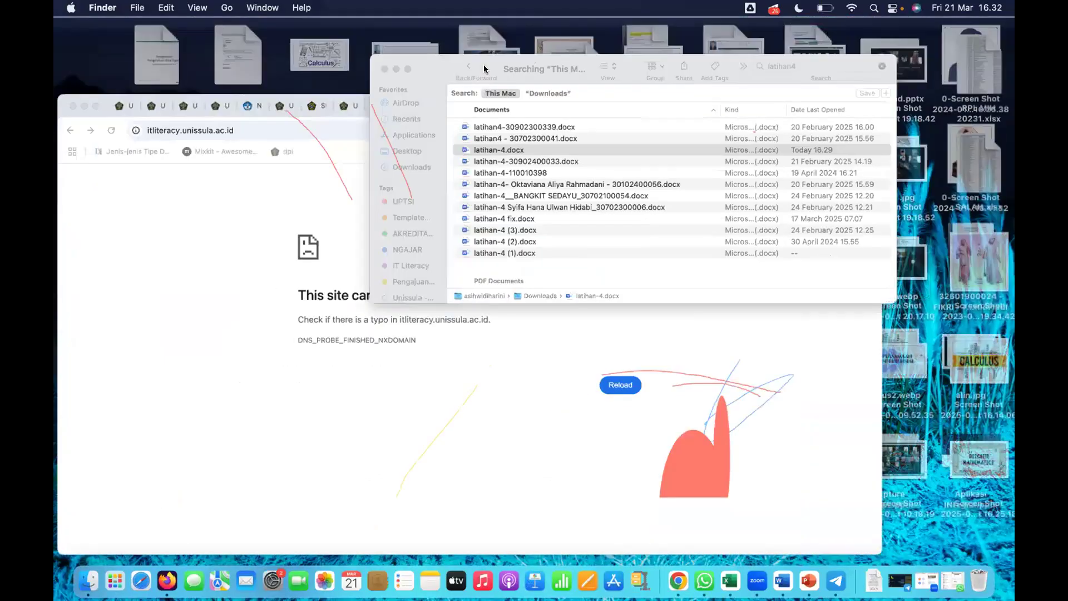
click(254, 363)
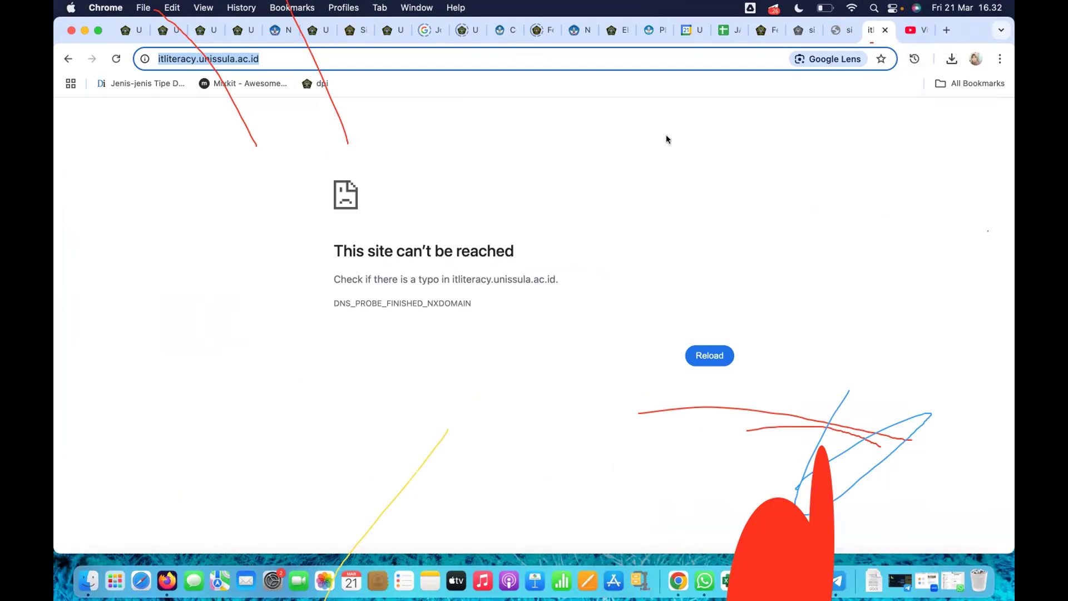
click(915, 39)
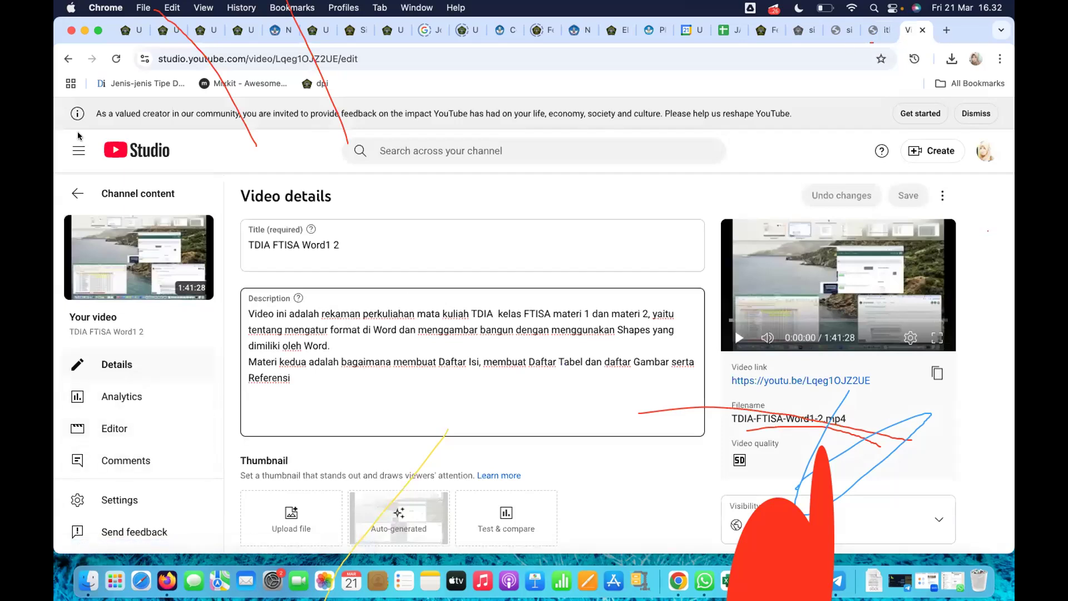
click(68, 59)
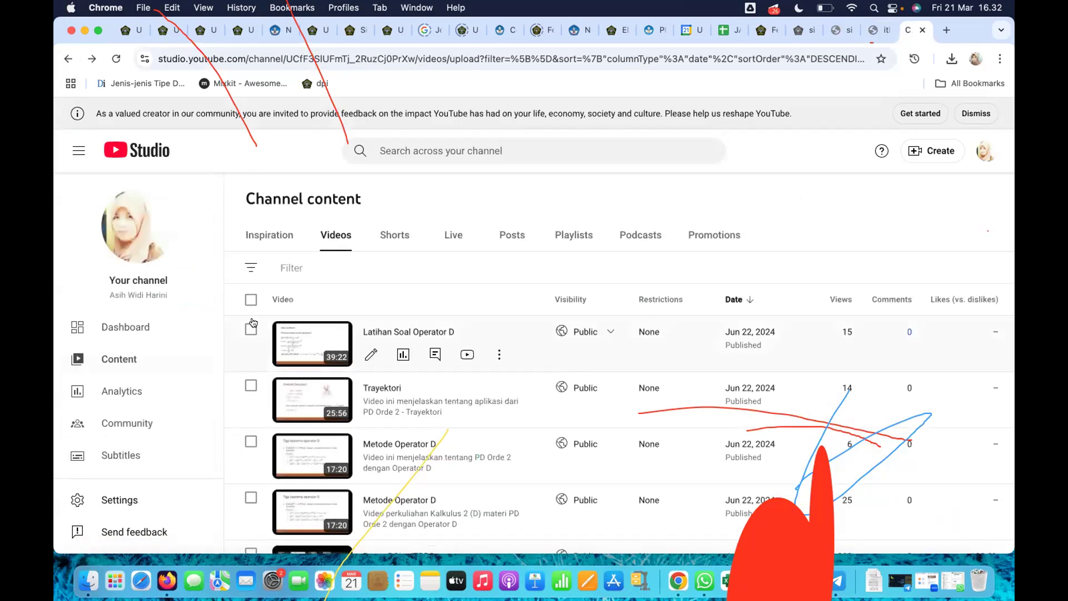
Step: Look through the channel's videos for the Latihan 3 lesson and open the details of "materi Latihan 3 - Header - TDISB"
scroll(407, 398, down, 7)
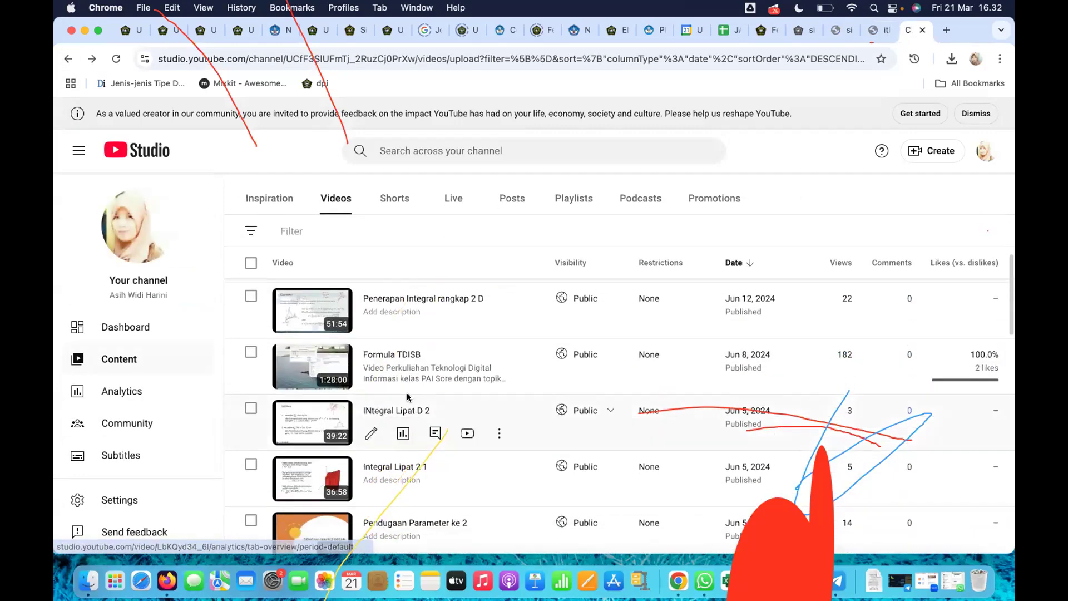
scroll(407, 397, down, 8)
scroll(407, 398, down, 8)
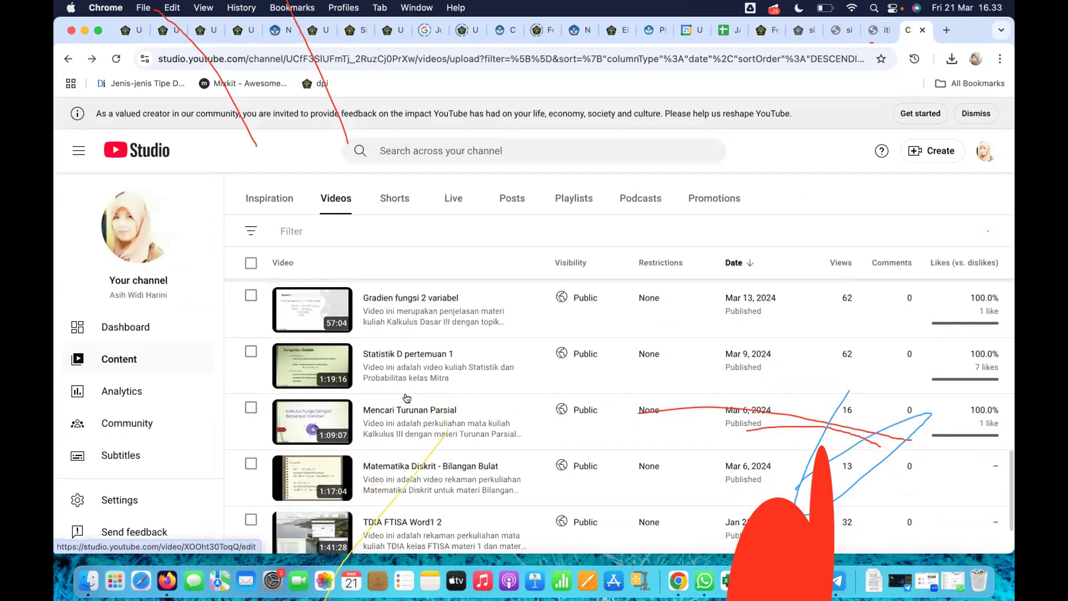
scroll(407, 398, down, 3)
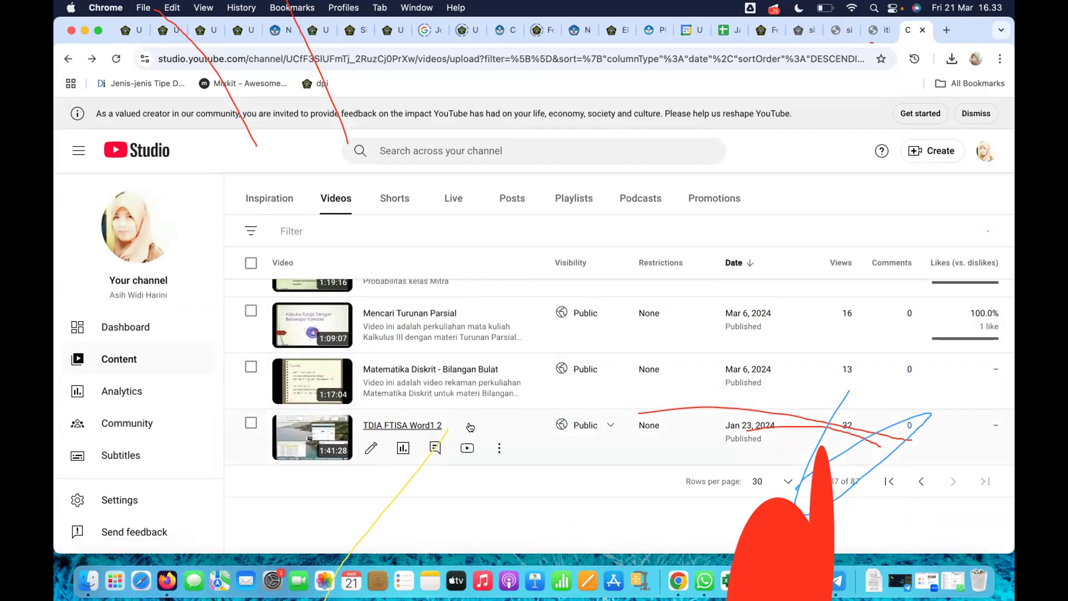
scroll(462, 425, up, 4)
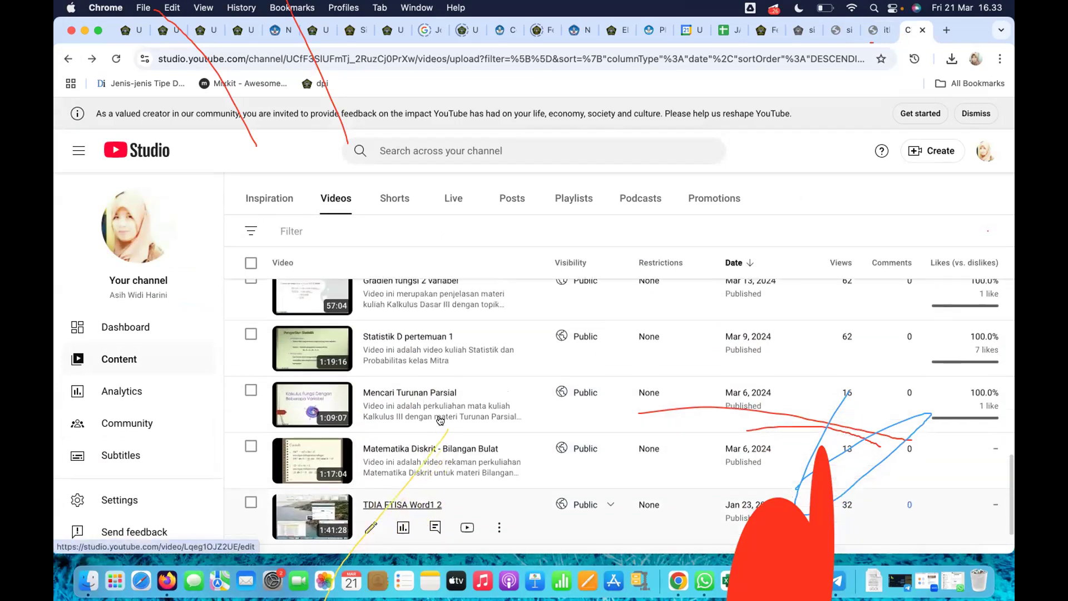
scroll(439, 421, up, 5)
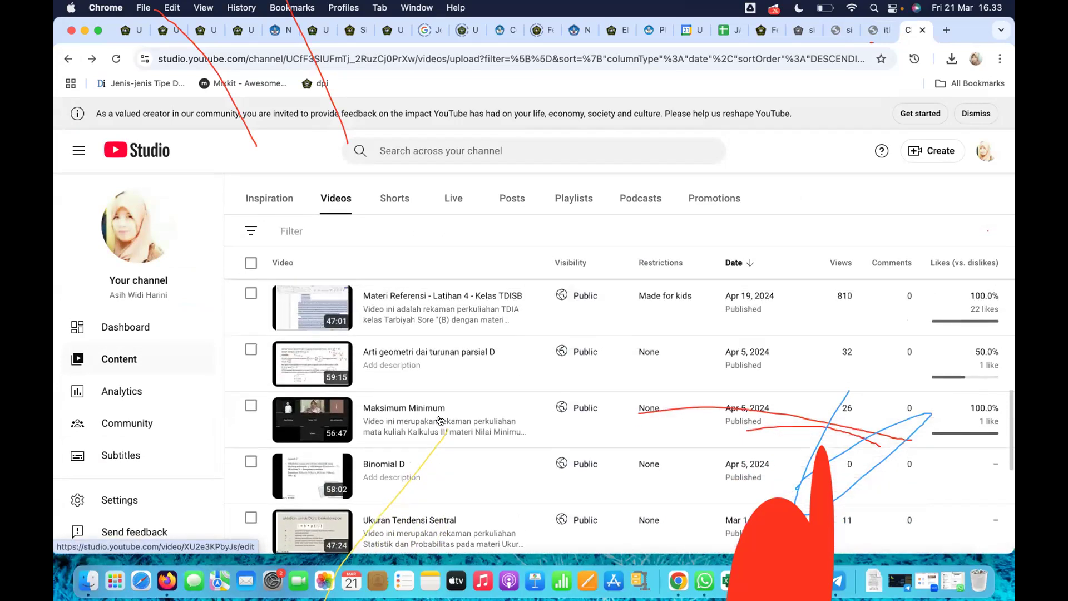
scroll(439, 420, up, 2)
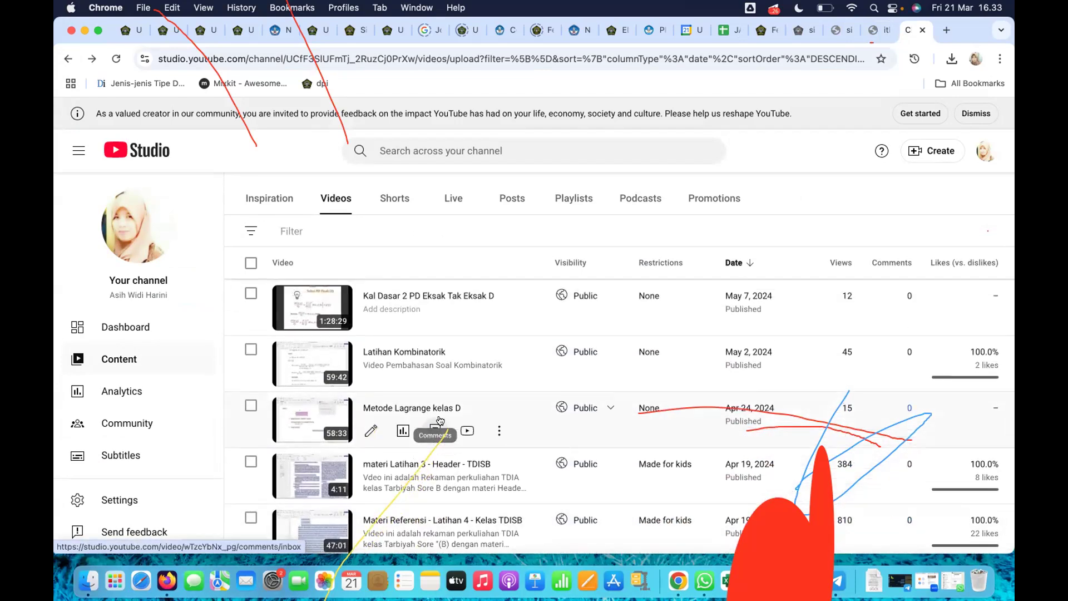
click(471, 464)
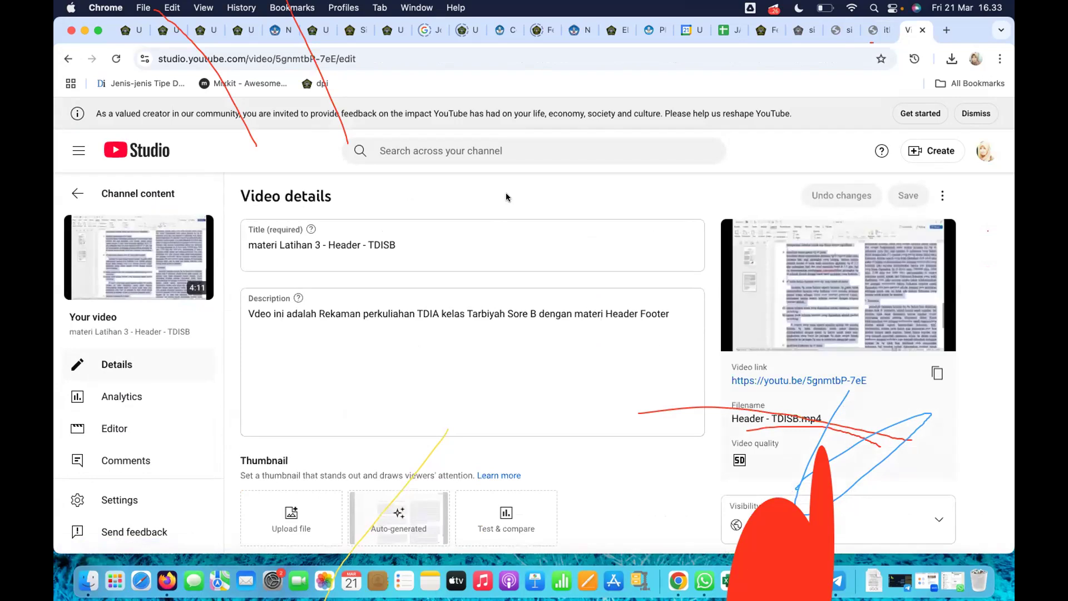
Step: Play the Latihan 3 video in full screen, skip through its formatting and column-layout parts, pause it and leave full screen
click(838, 303)
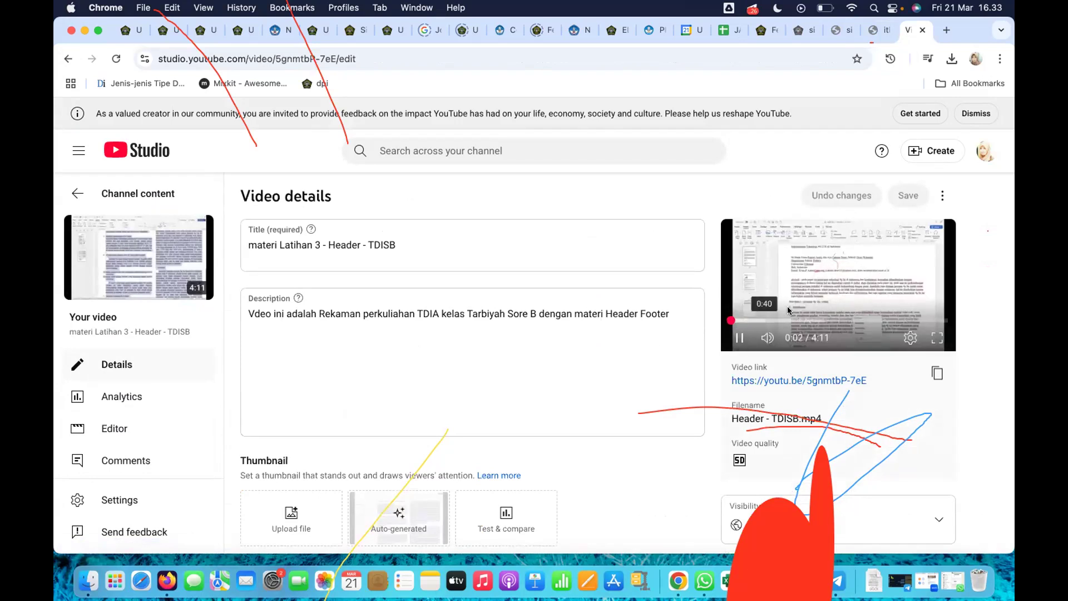
click(932, 337)
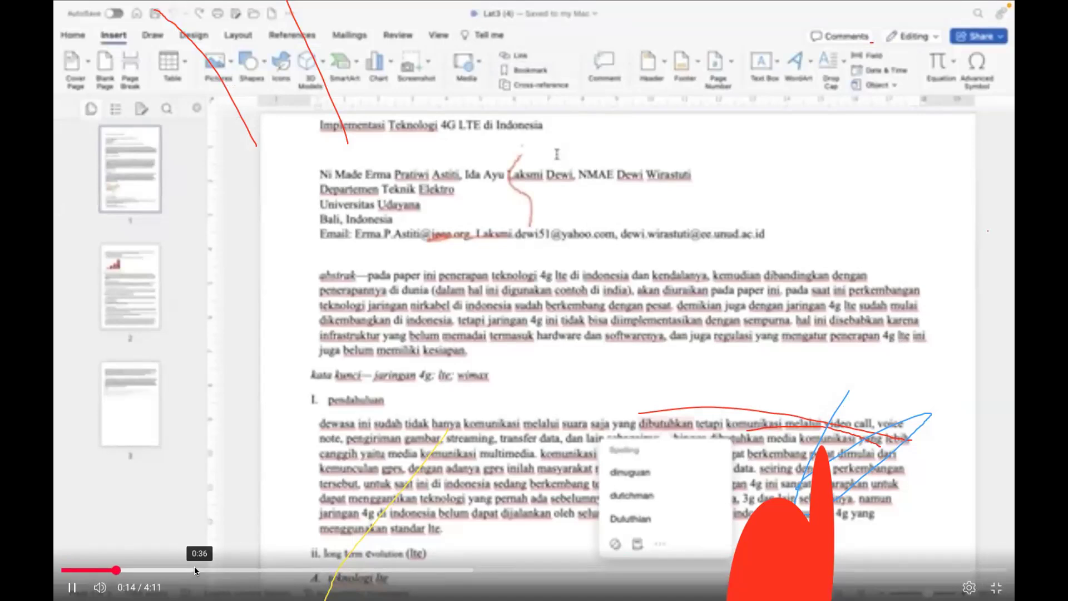
click(189, 568)
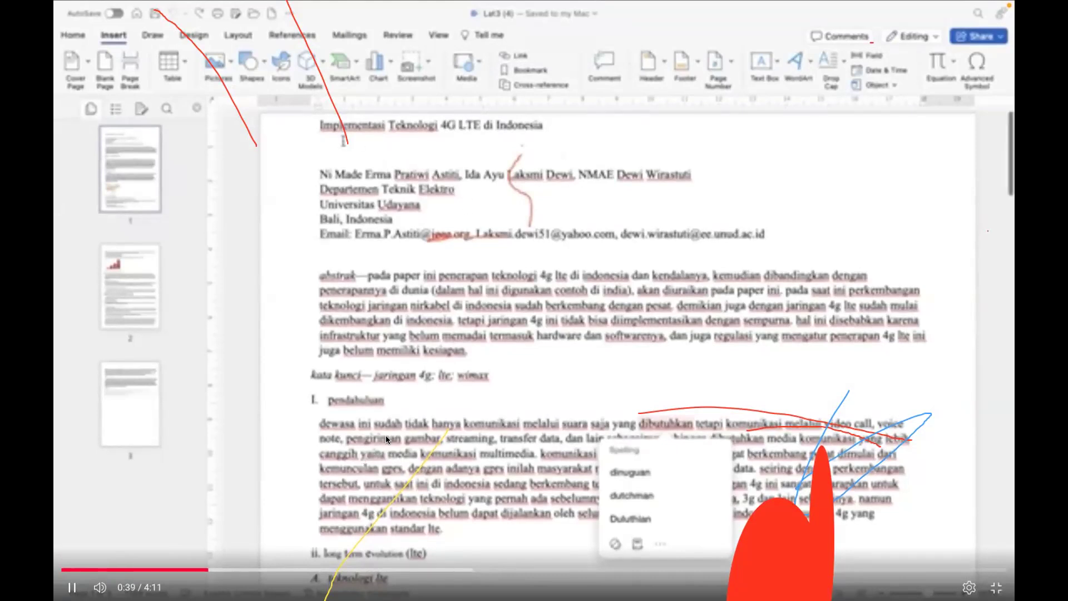
click(253, 569)
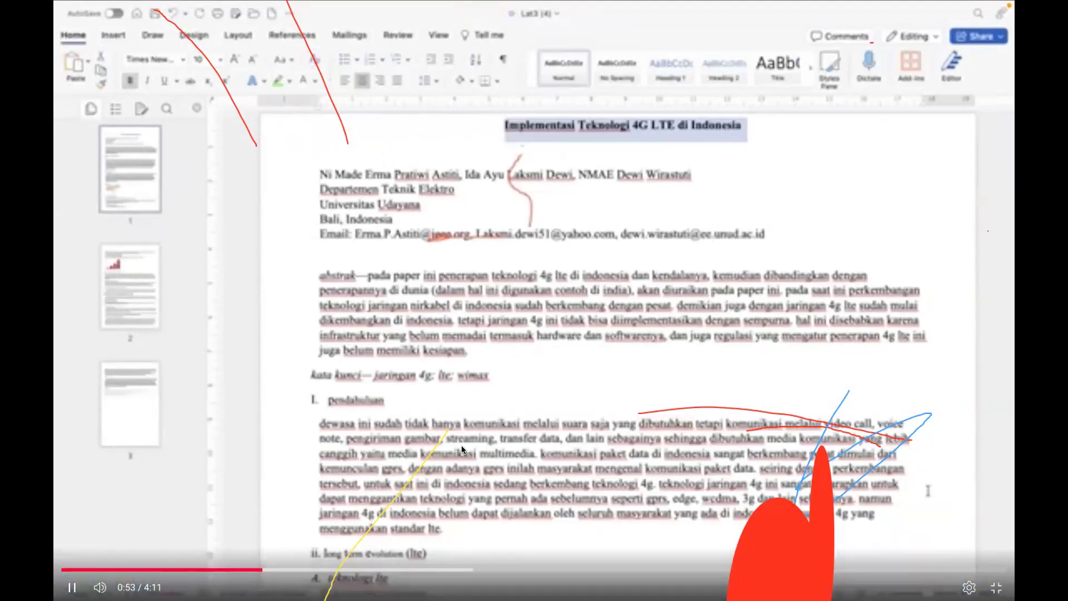
click(446, 465)
click(332, 569)
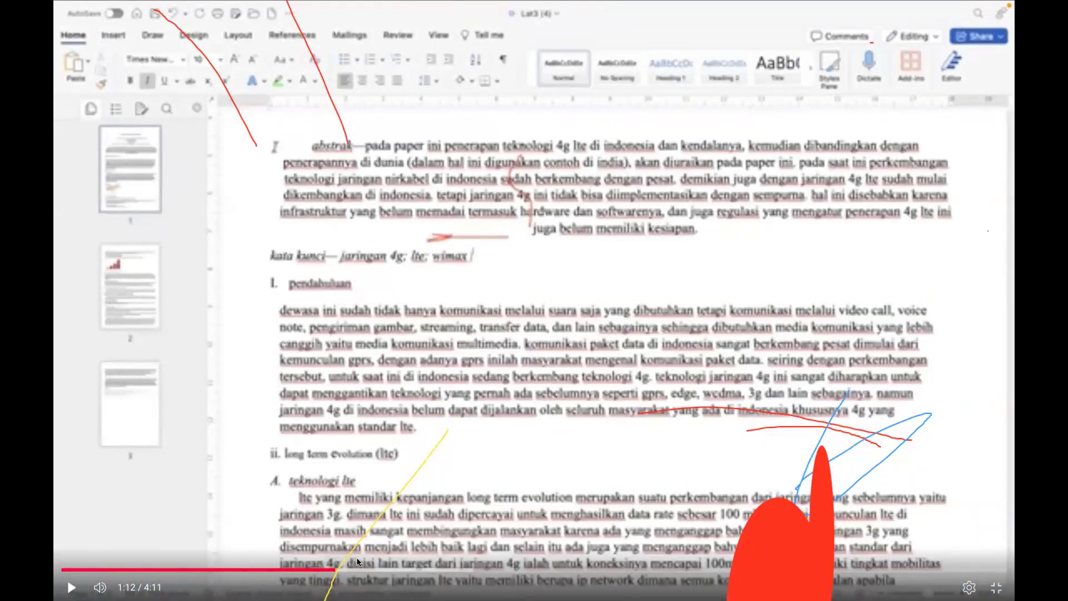
click(377, 569)
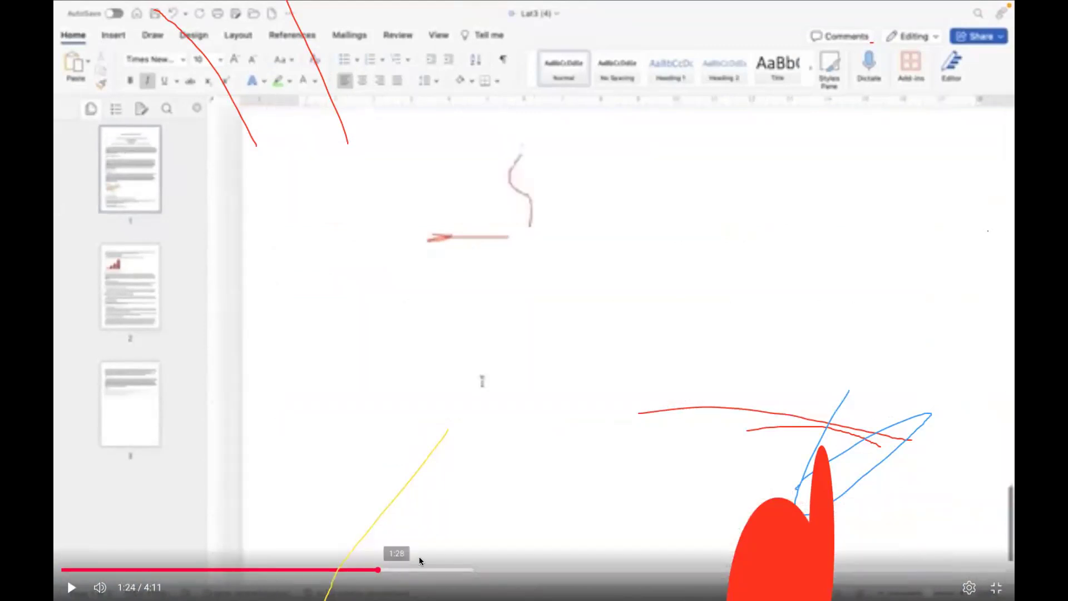
click(412, 567)
click(485, 377)
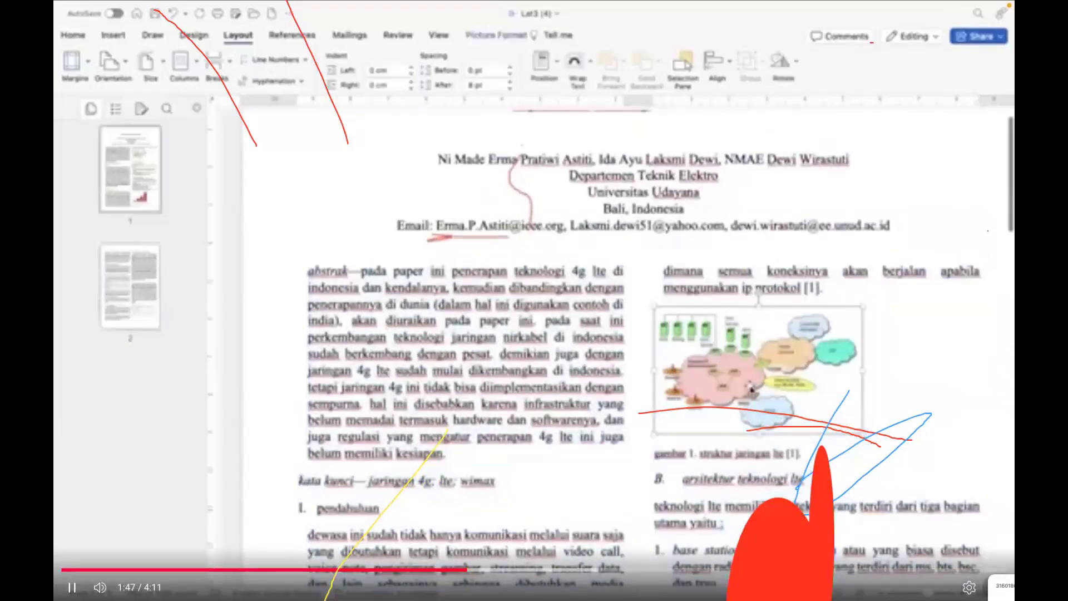
click(922, 481)
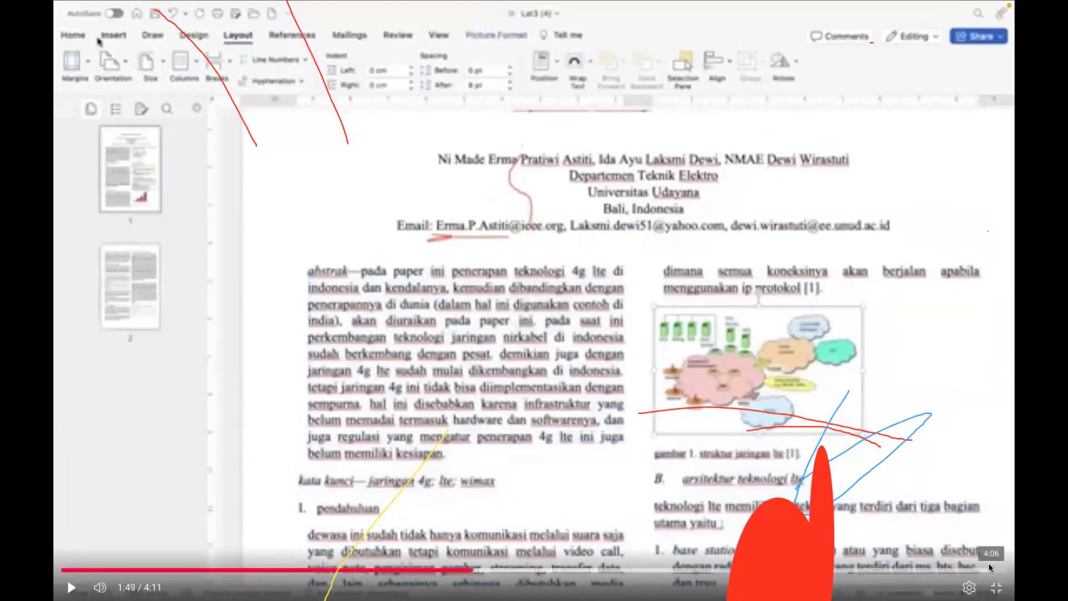
click(996, 587)
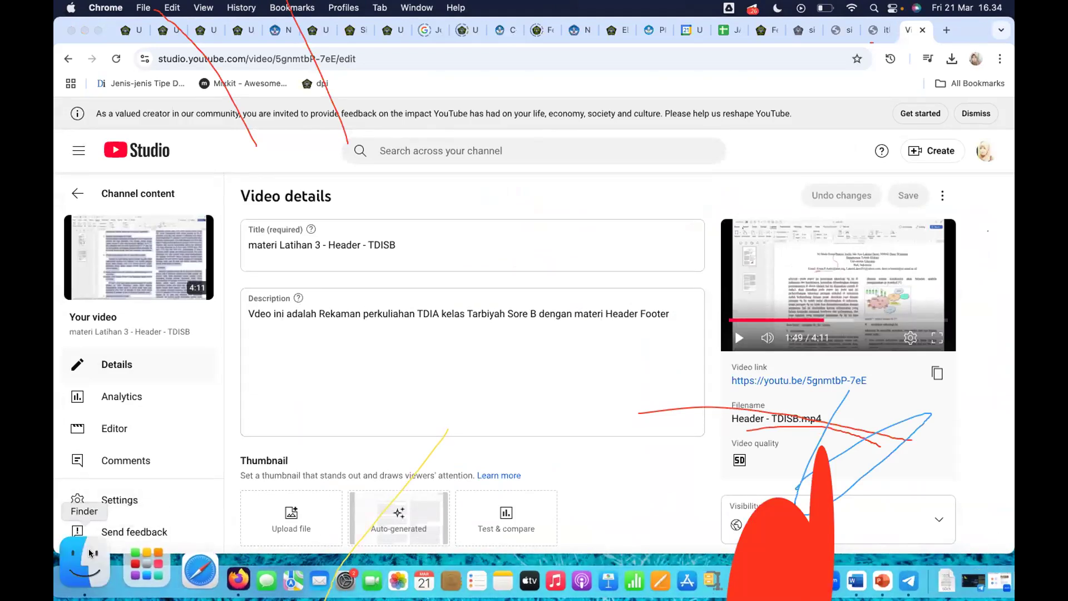
Step: Switch to Finder, search this Mac for "lat3", open the first Lat3.docx result and dismiss the Google Drive pop-up
click(89, 554)
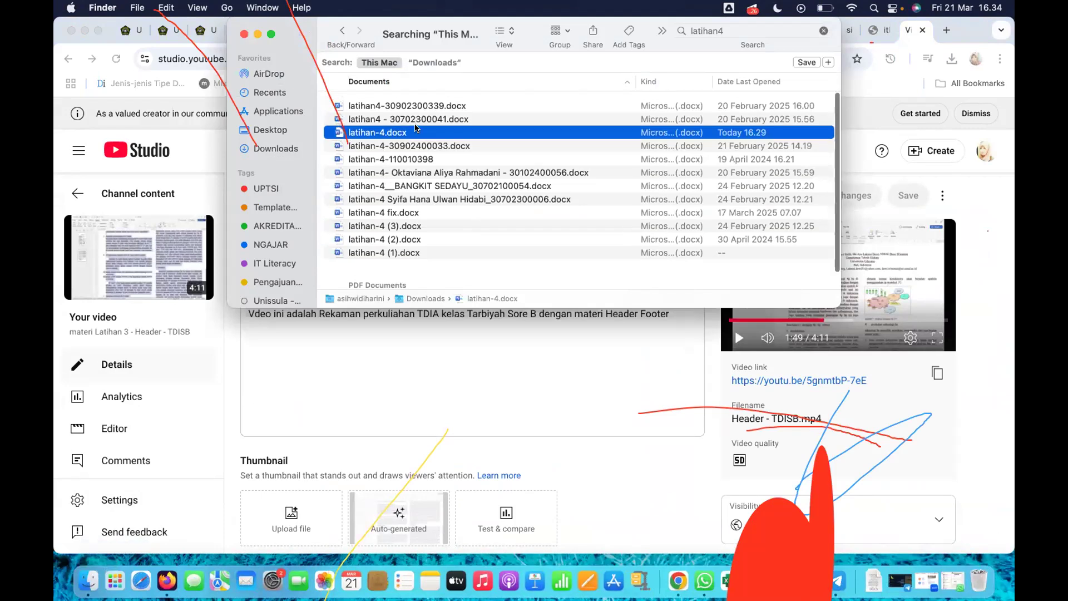
scroll(416, 128, down, 3)
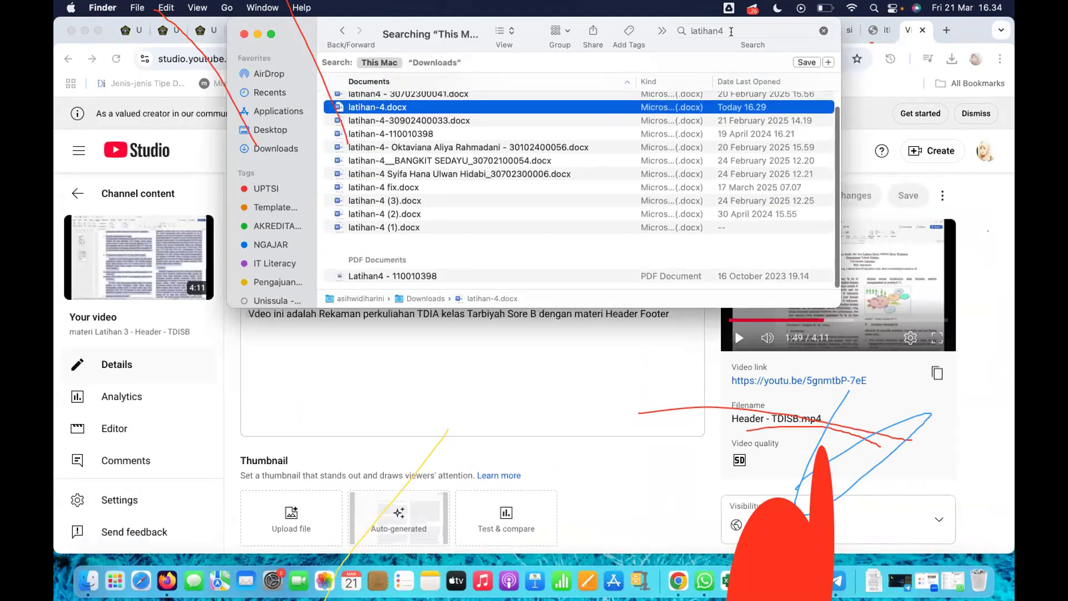
click(731, 32)
key(BackSpace)
key(BackSpace)
key(BackSpace)
key(BackSpace)
key(BackSpace)
text(3)
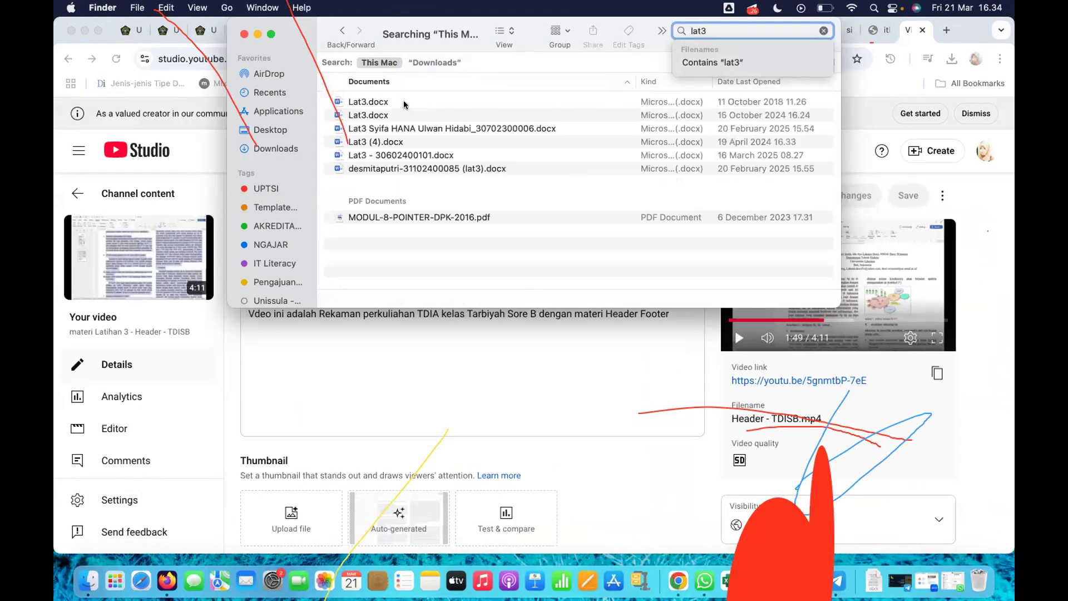
double_click(404, 105)
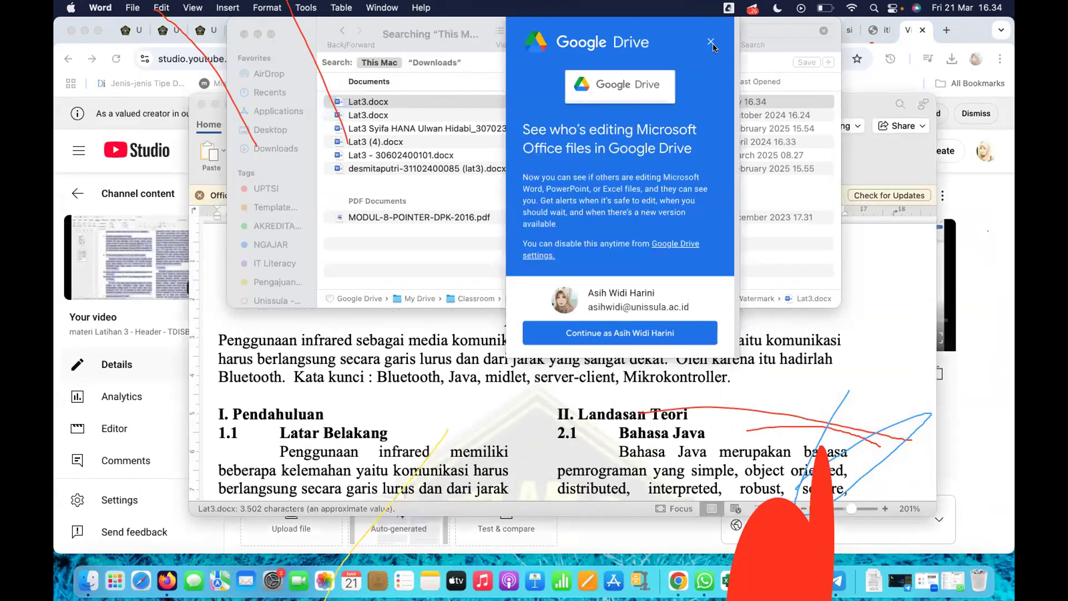
click(711, 42)
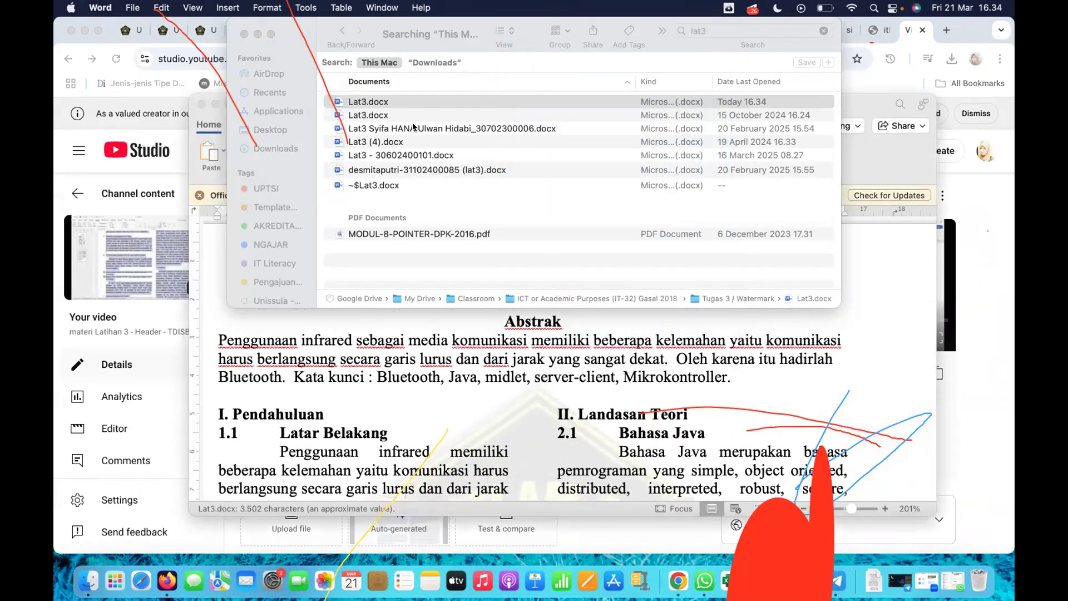
Step: Open the second Lat3.docx search result, the one last opened on 15 October 2024, and expand its window to full screen
click(399, 116)
double_click(399, 116)
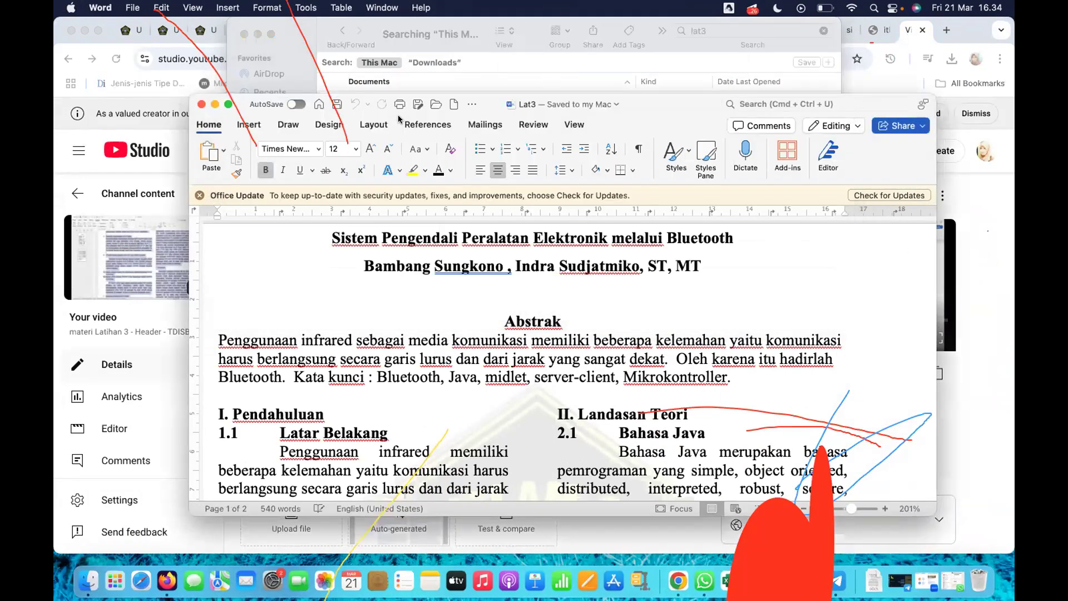
scroll(335, 318, down, 10)
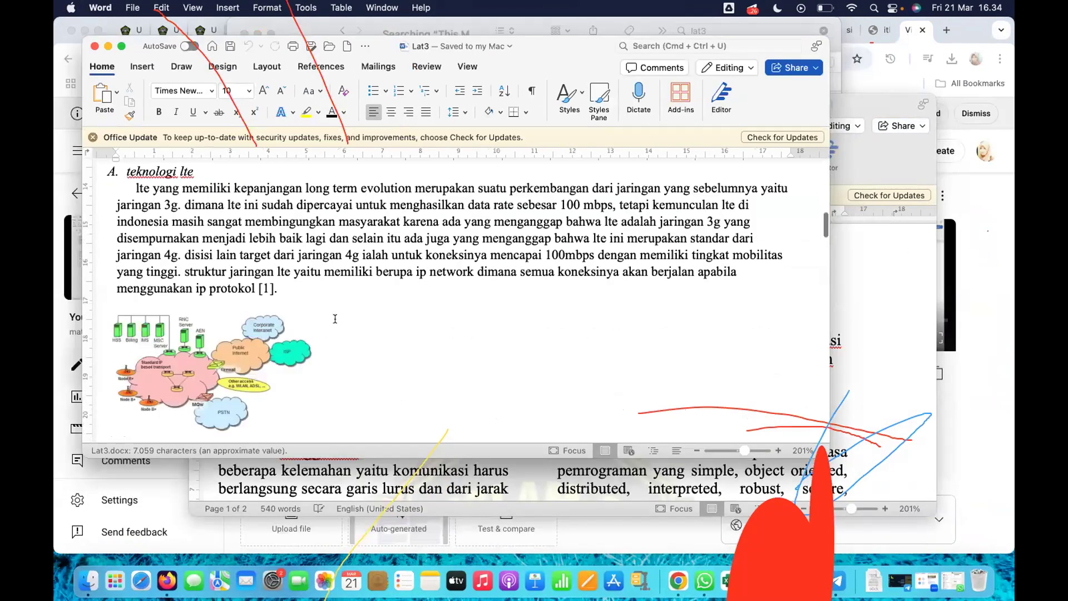
click(118, 47)
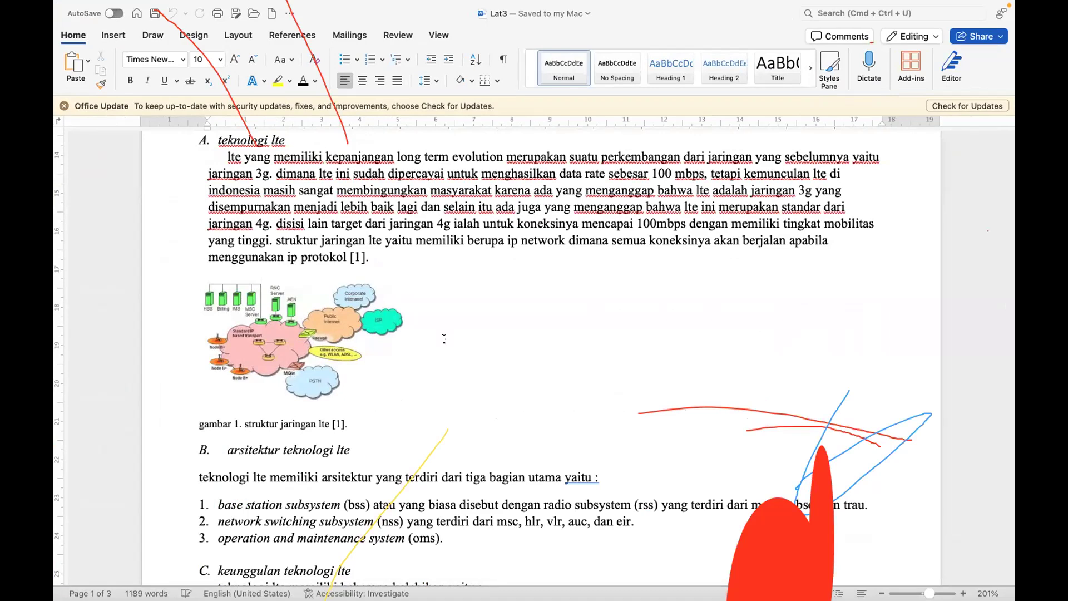
Step: Select the entire text of the Lat3 document and justify its paragraphs
scroll(492, 303, up, 15)
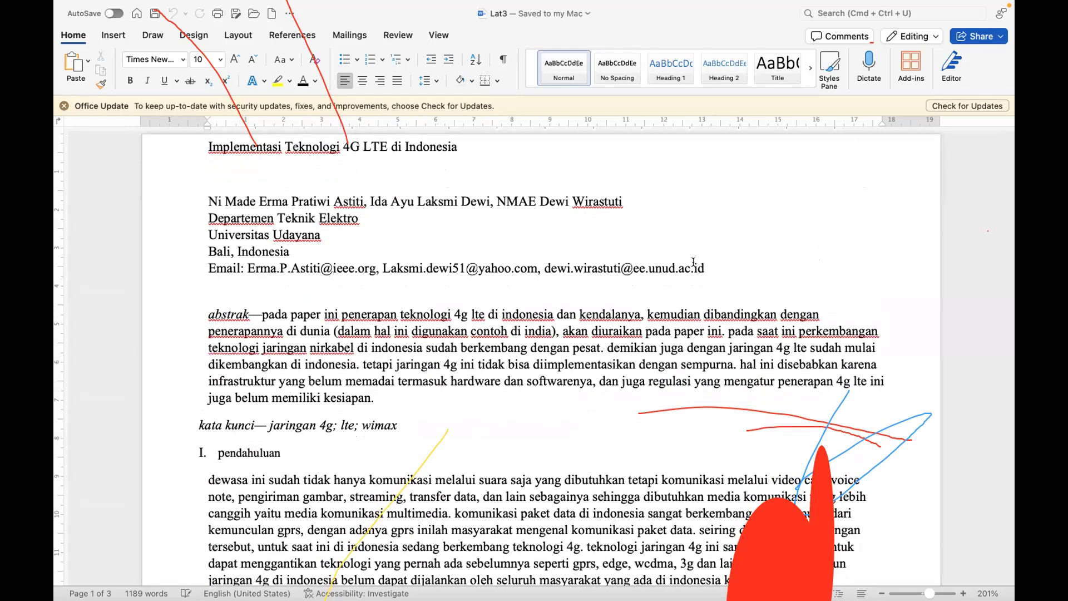
key(super+a)
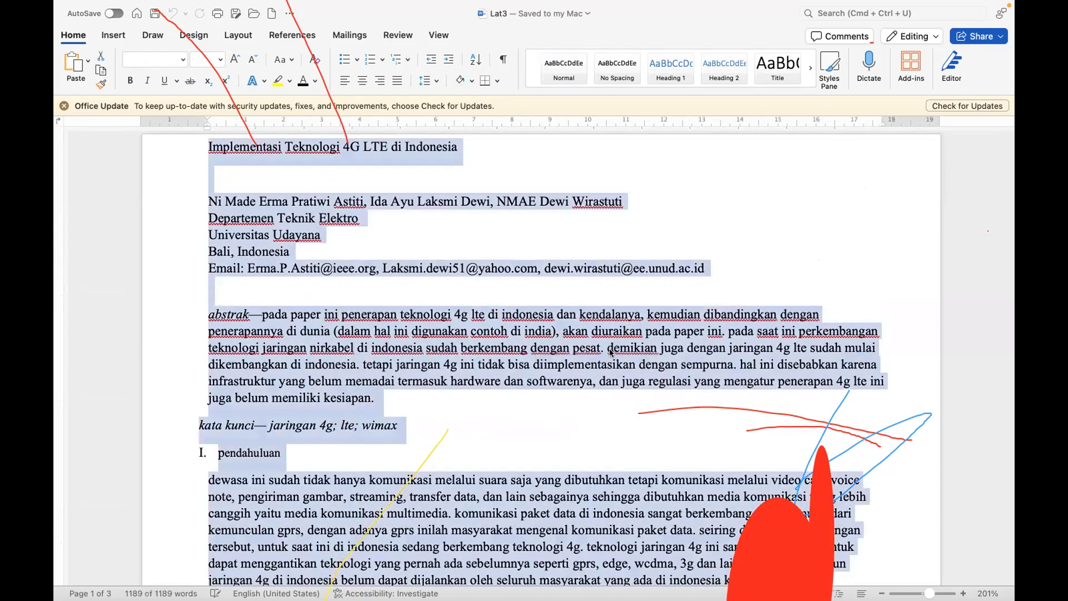
click(397, 81)
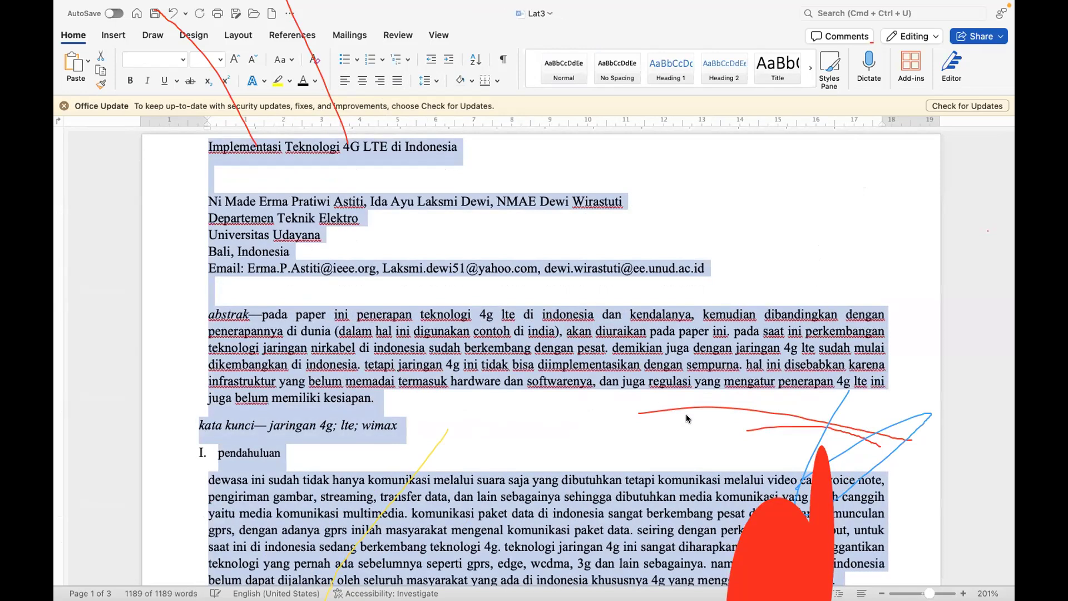
Step: Change the capitalization of the whole selected Lat3 text to Sentence case
scroll(533, 480, down, 1)
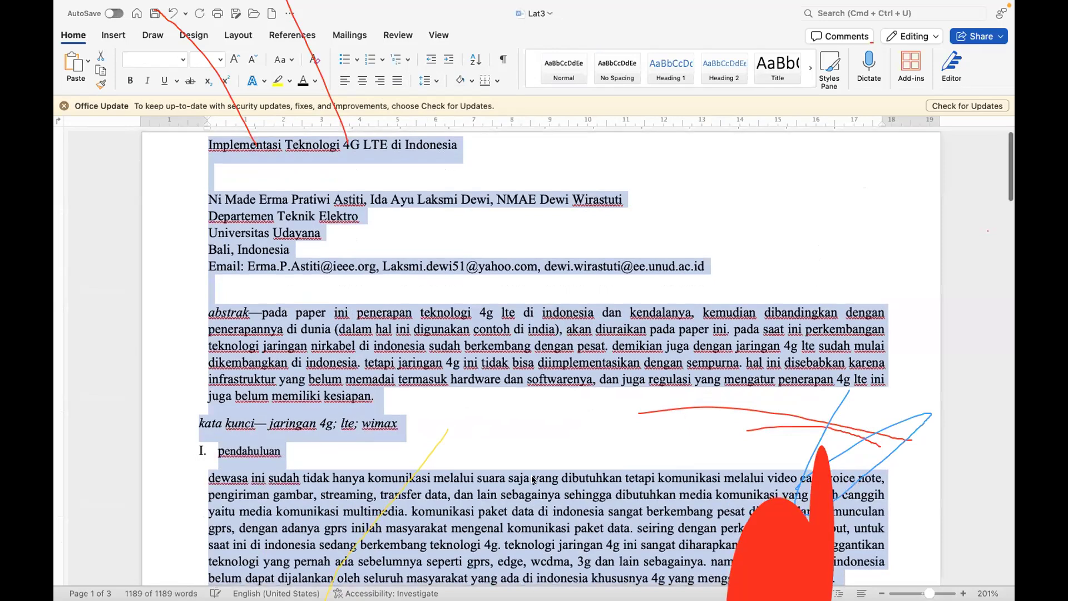
scroll(533, 480, down, 5)
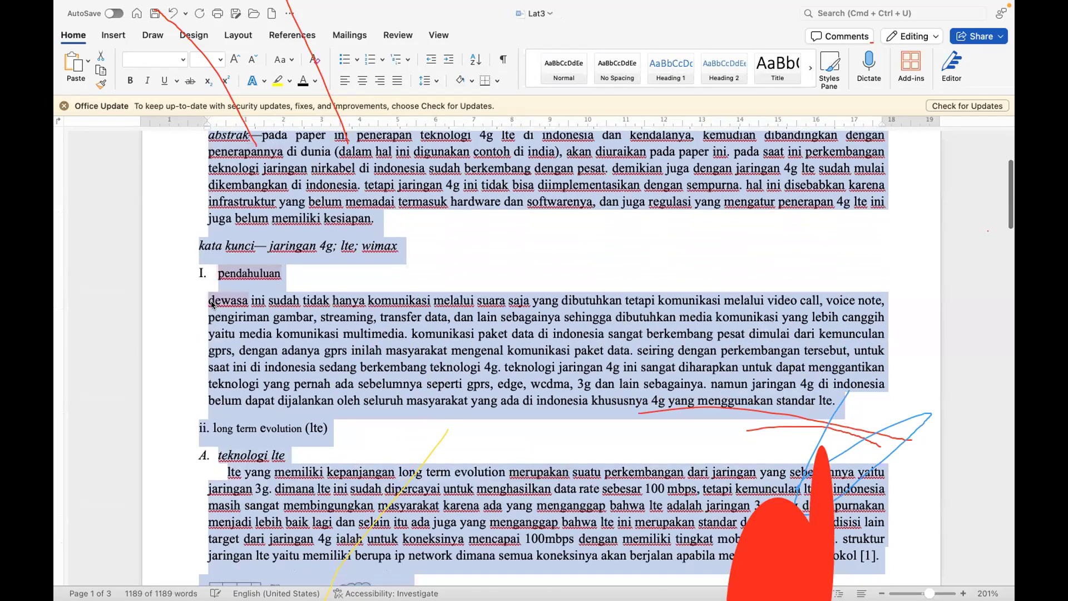
click(292, 58)
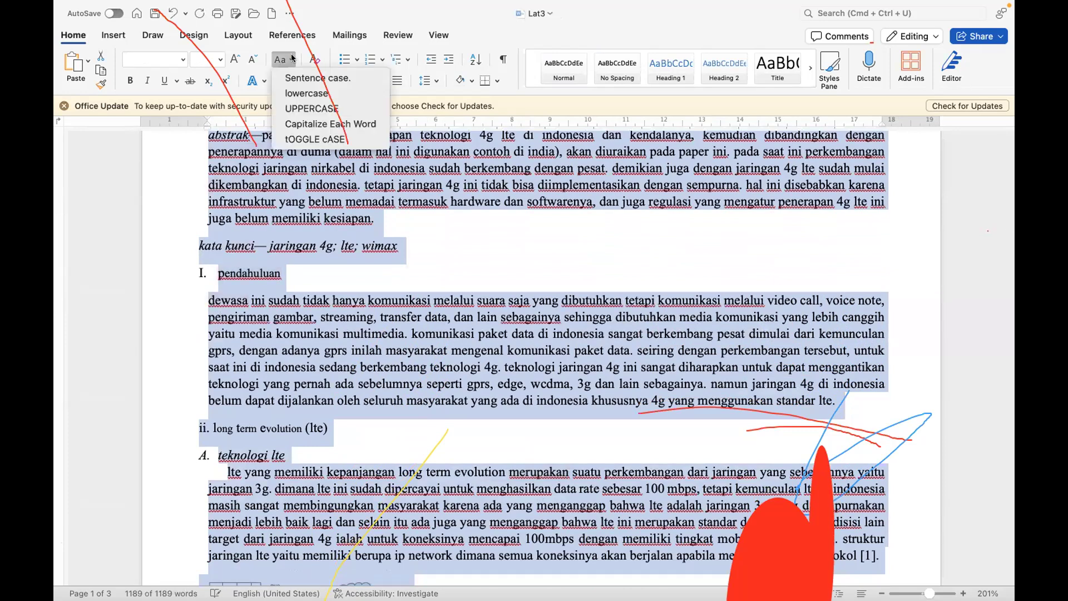
click(301, 81)
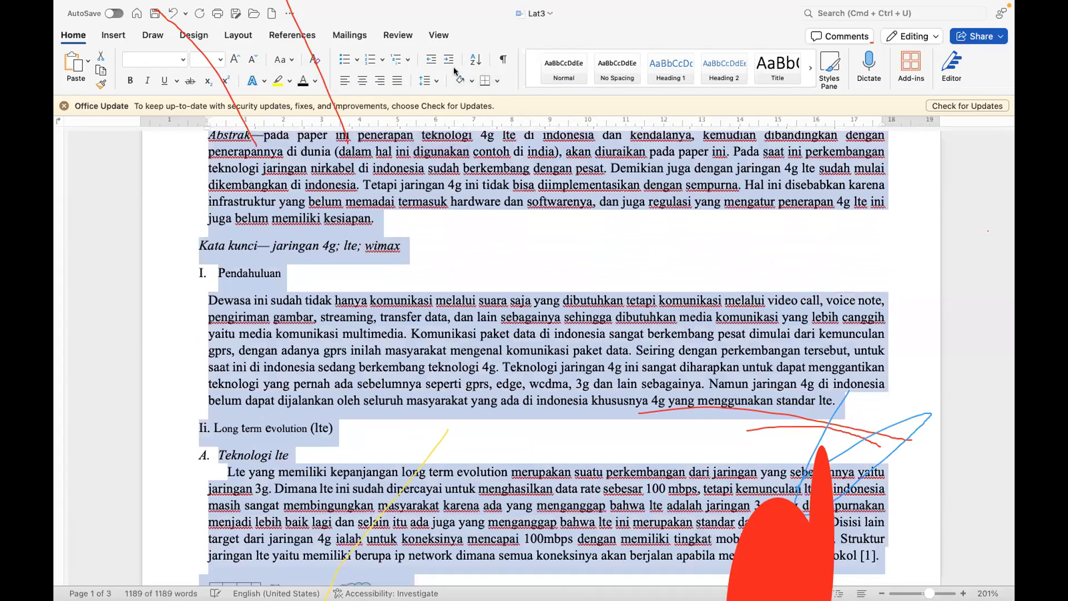
Step: Set the line spacing of the entire selected Lat3 text to 1.5
click(429, 81)
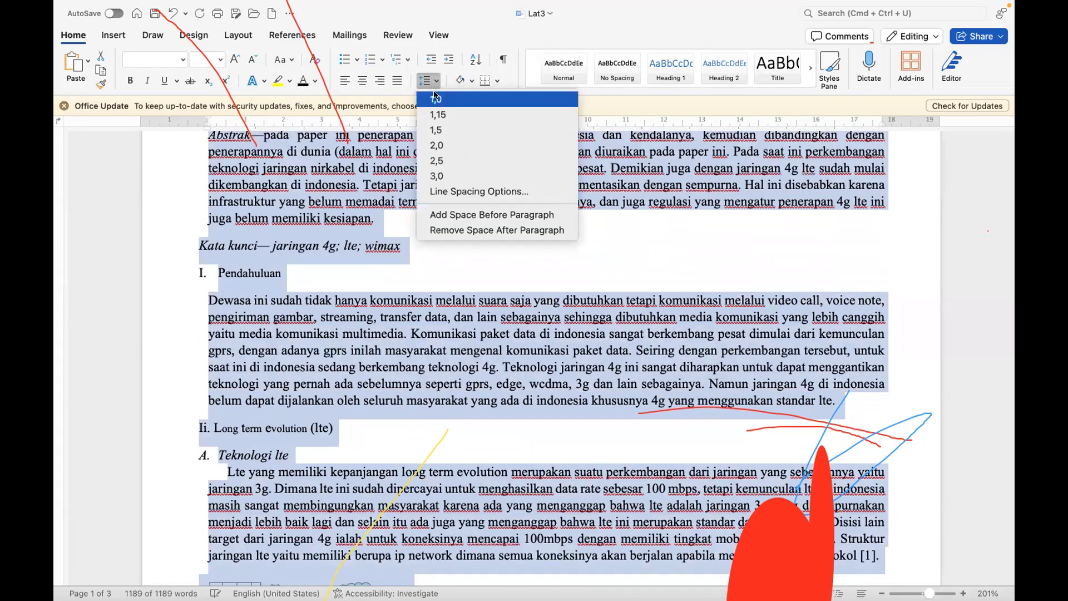
click(439, 132)
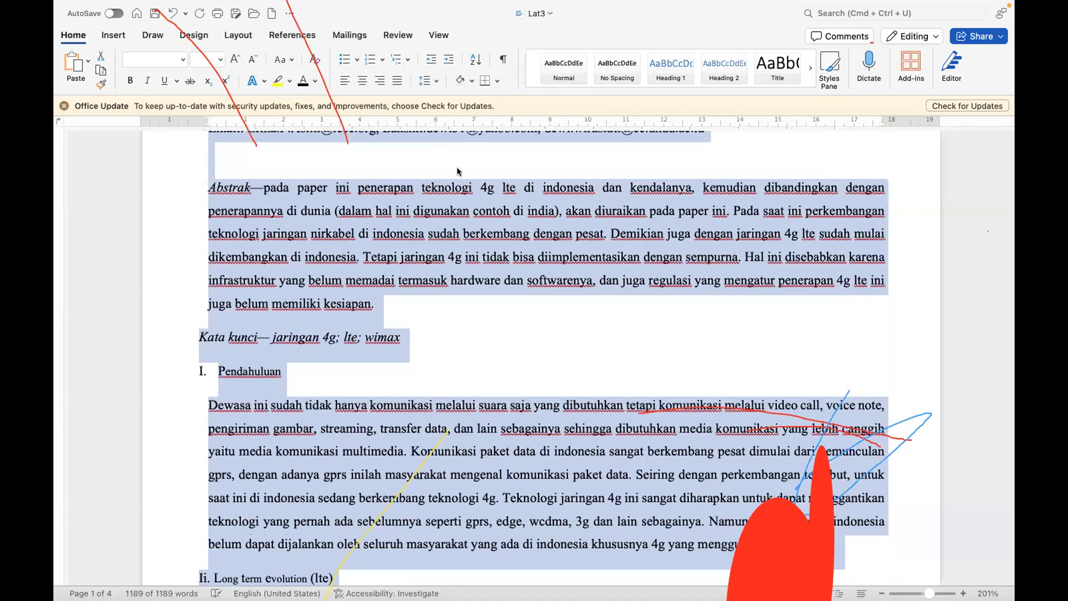
scroll(509, 404, up, 5)
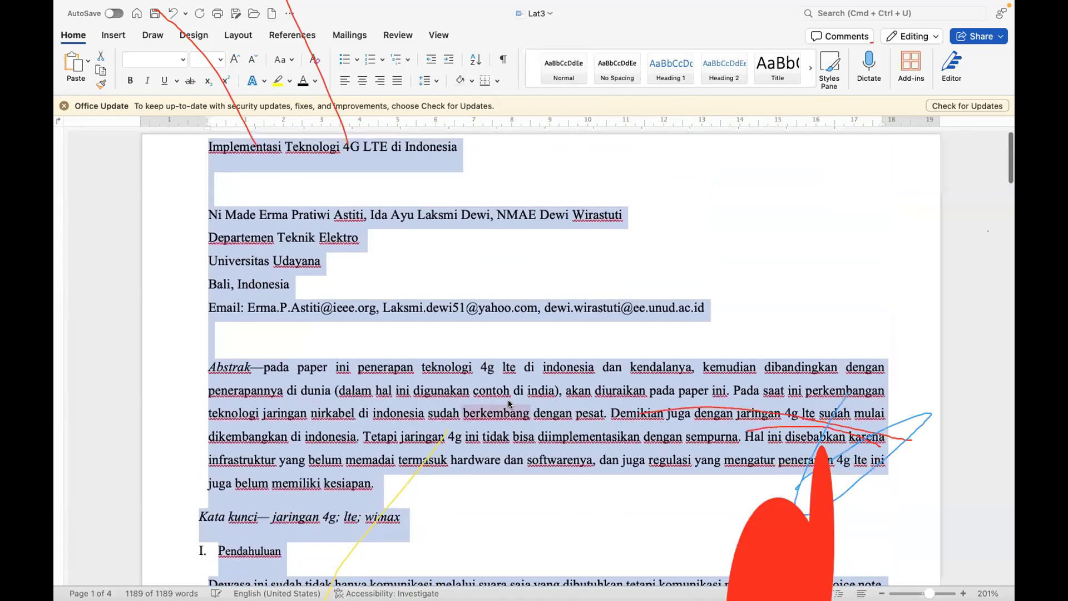
scroll(509, 404, down, 10)
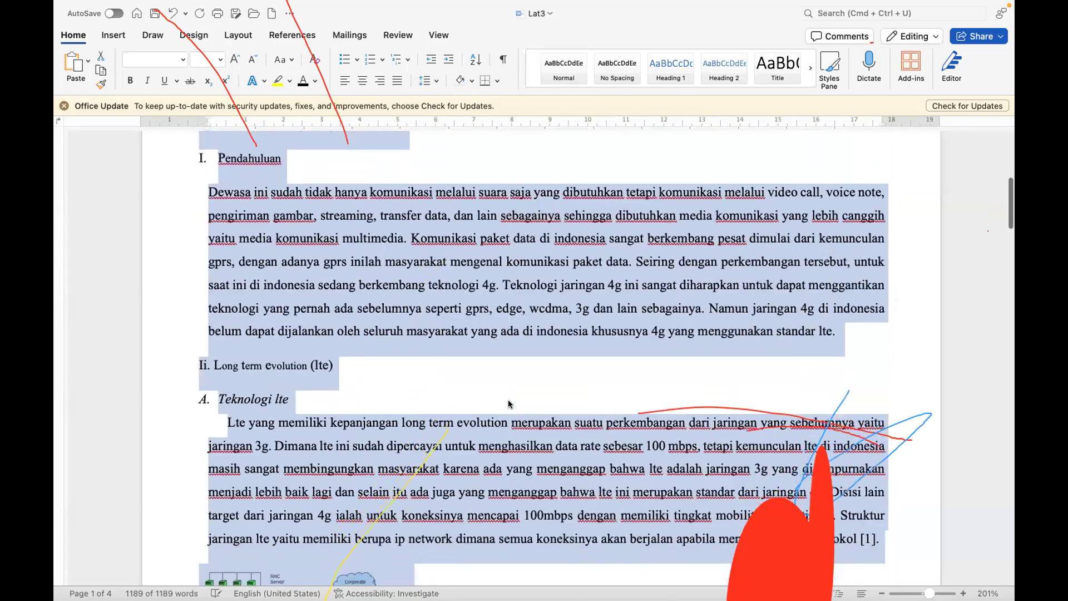
scroll(509, 405, down, 10)
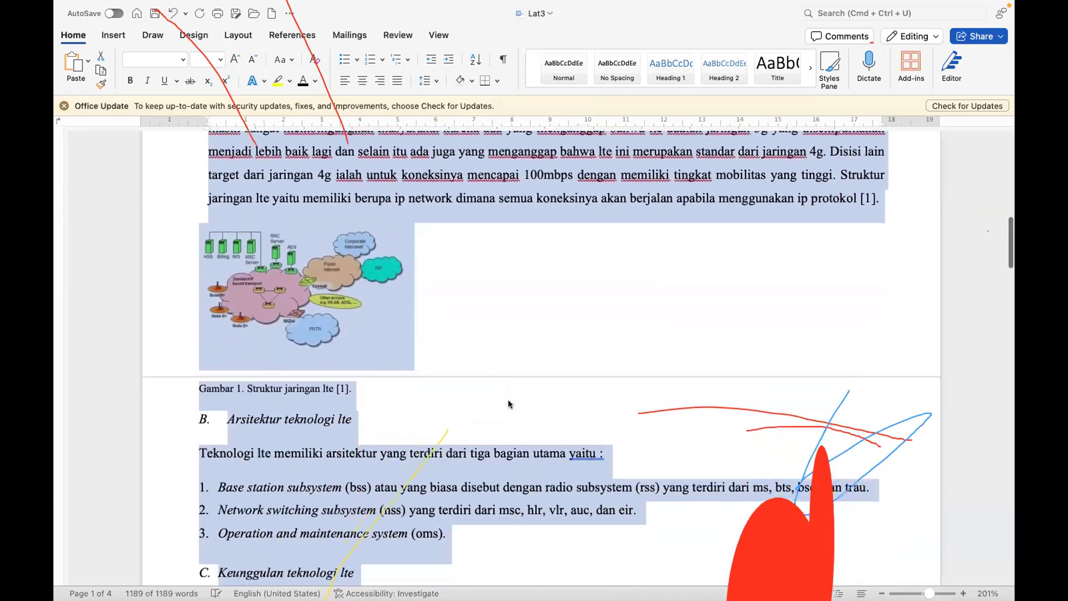
scroll(510, 405, down, 15)
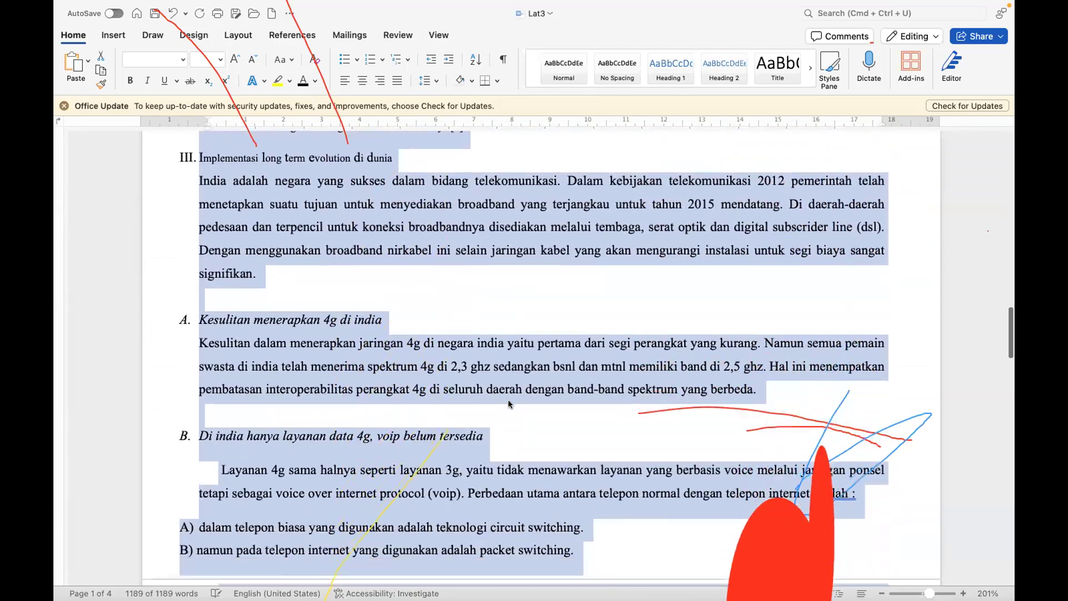
scroll(510, 404, down, 15)
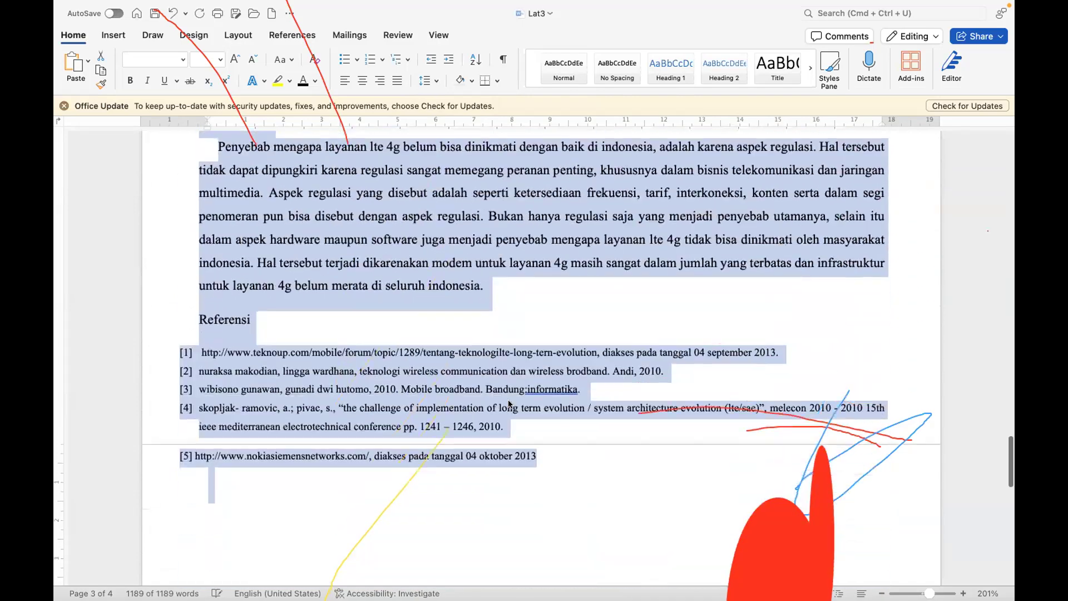
scroll(510, 398, up, 20)
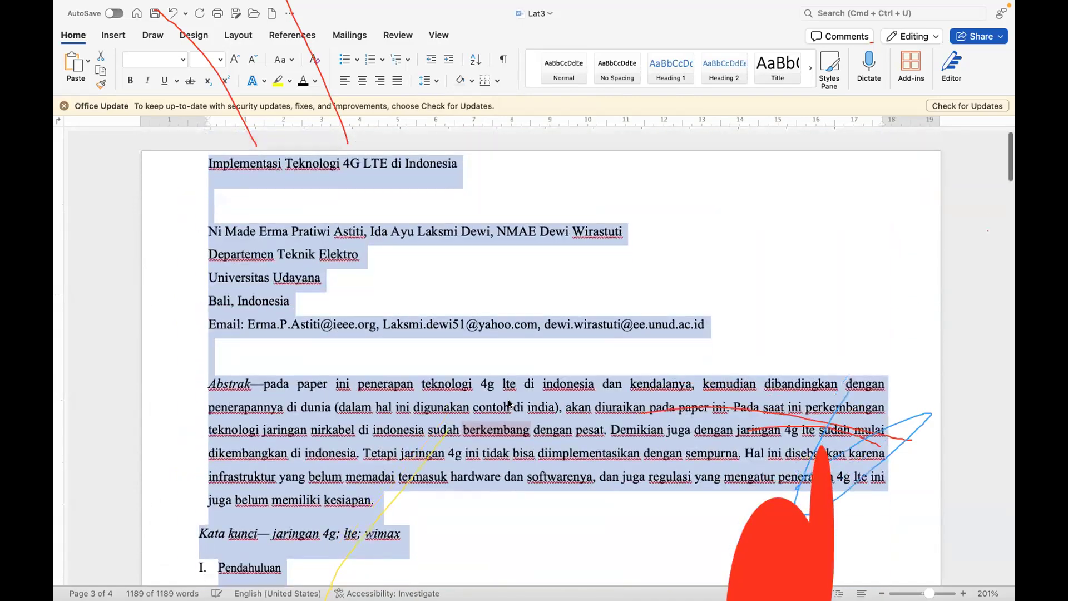
Step: Try centering everything from the paper title through the abstract, and undo that alignment
click(339, 148)
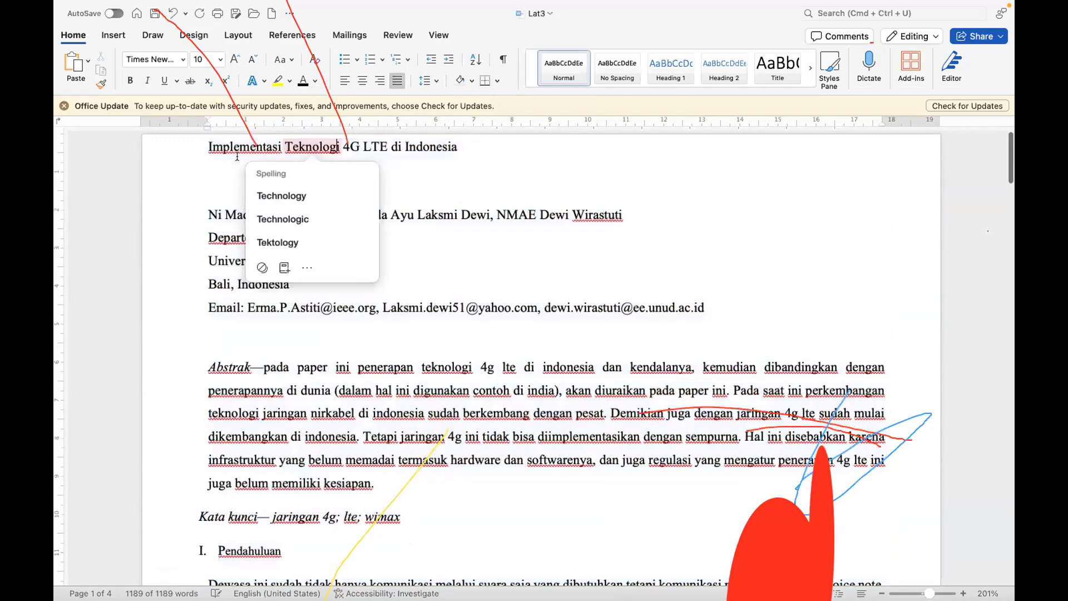
drag(183, 148, 183, 489)
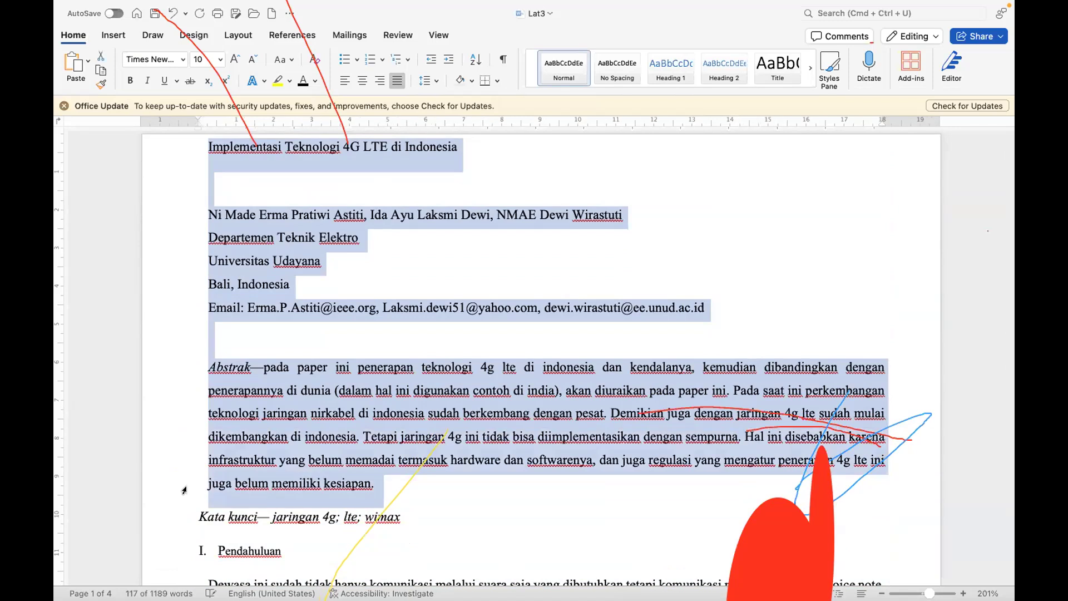
click(361, 82)
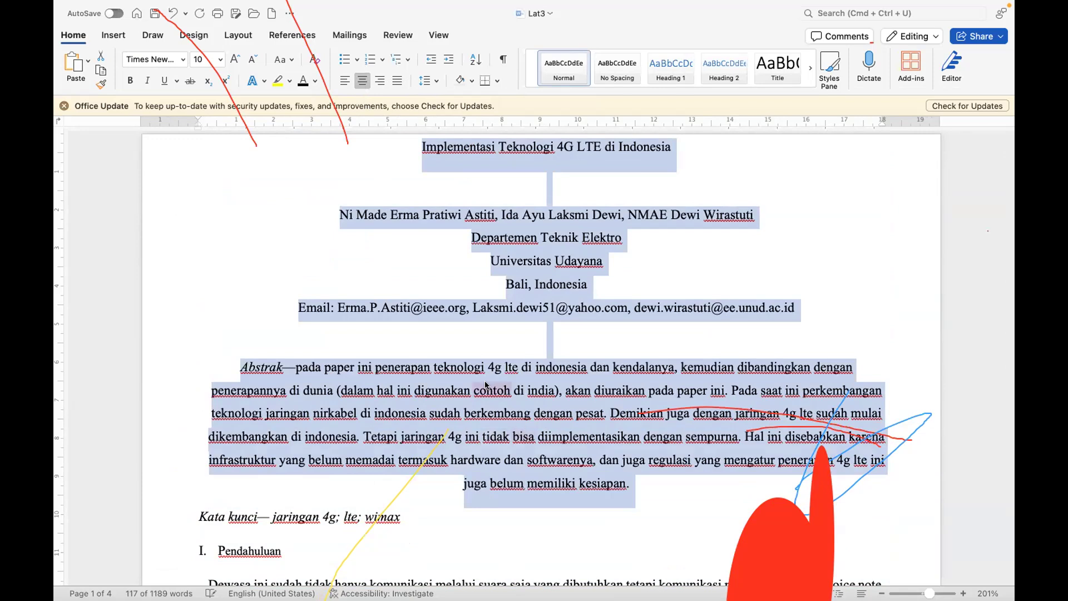
click(434, 392)
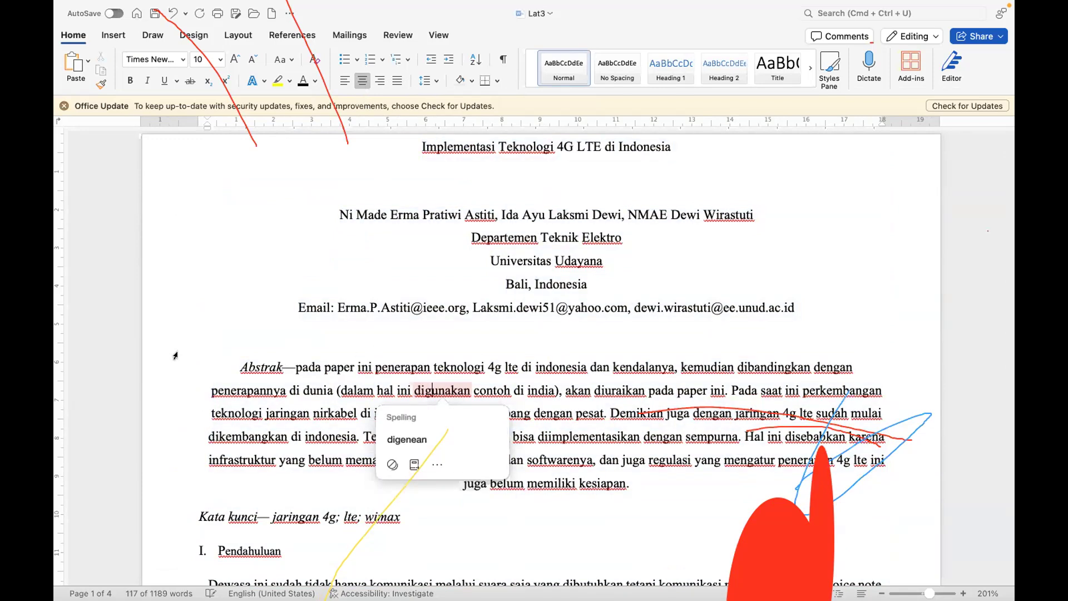
click(170, 16)
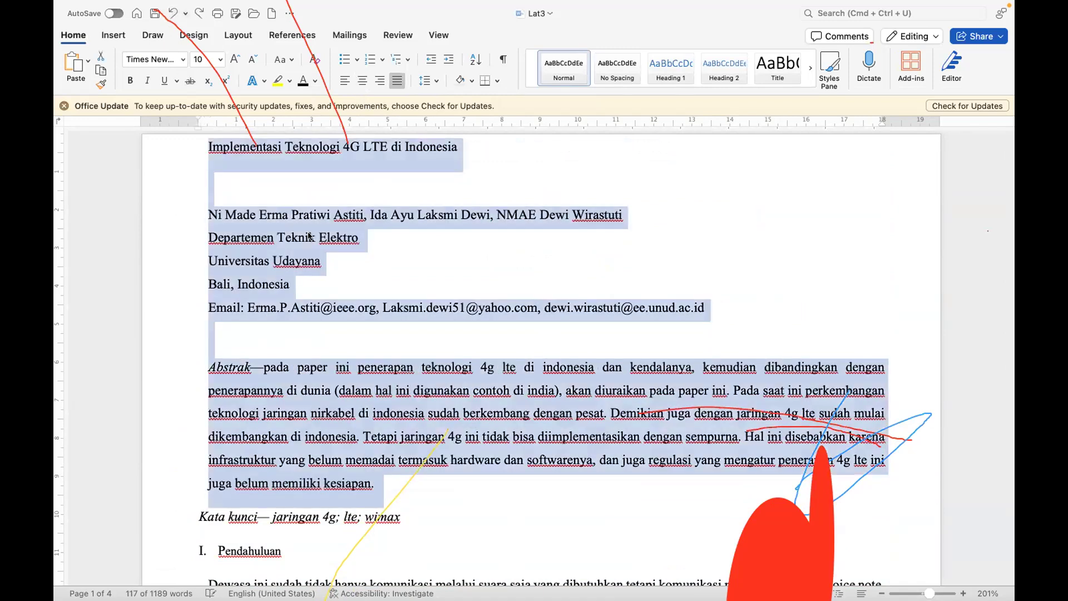
Step: Center only the paper's title and author block, from the title through the email line
click(306, 372)
drag(172, 147, 176, 314)
click(361, 82)
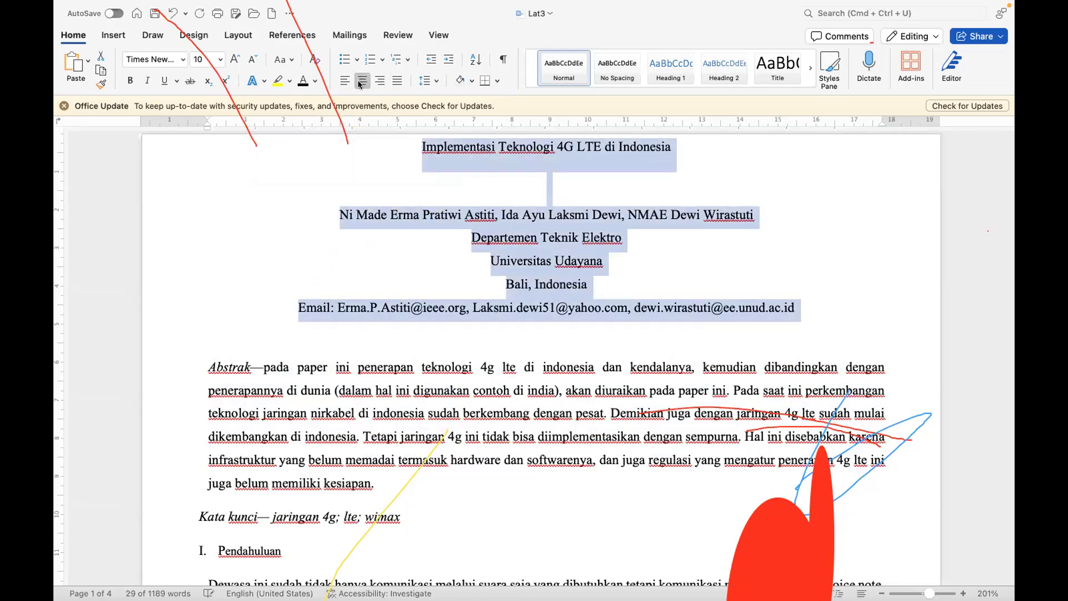
click(271, 181)
Step: Increase the paper title's font size to 12 and insert a blank line above the email line
click(176, 148)
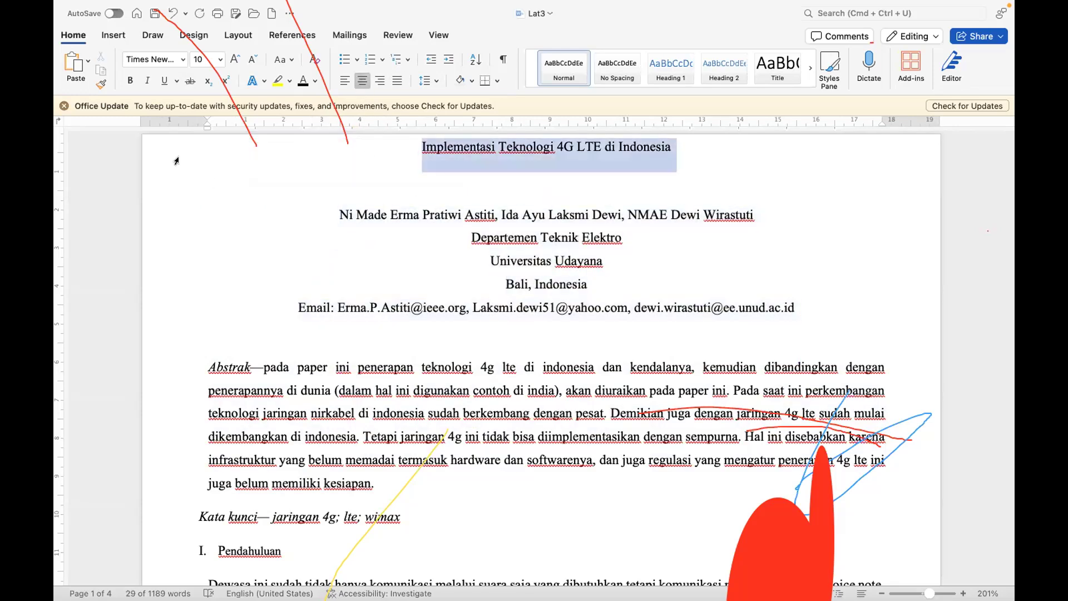
click(235, 59)
click(234, 59)
click(234, 59)
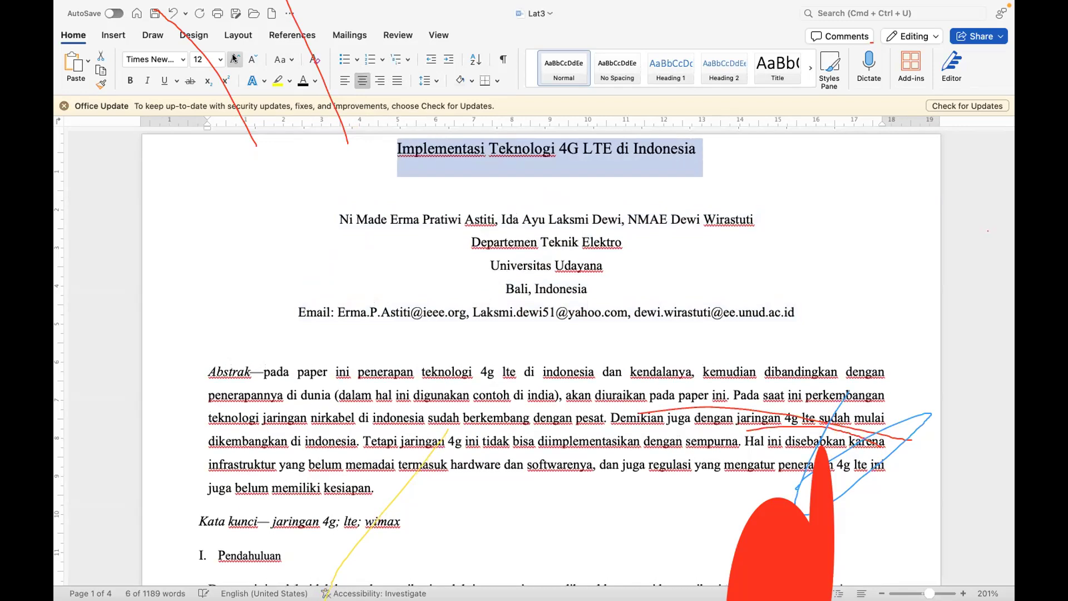
click(495, 307)
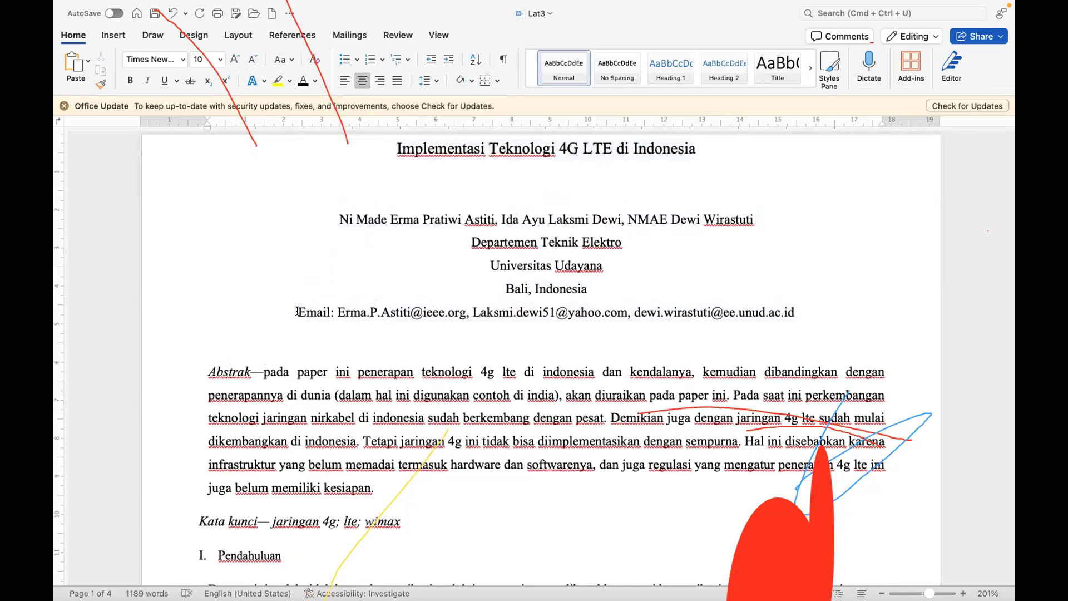
Step: Lay out the text from the Abstrak paragraph through the last reference in two columns
scroll(225, 266, down, 5)
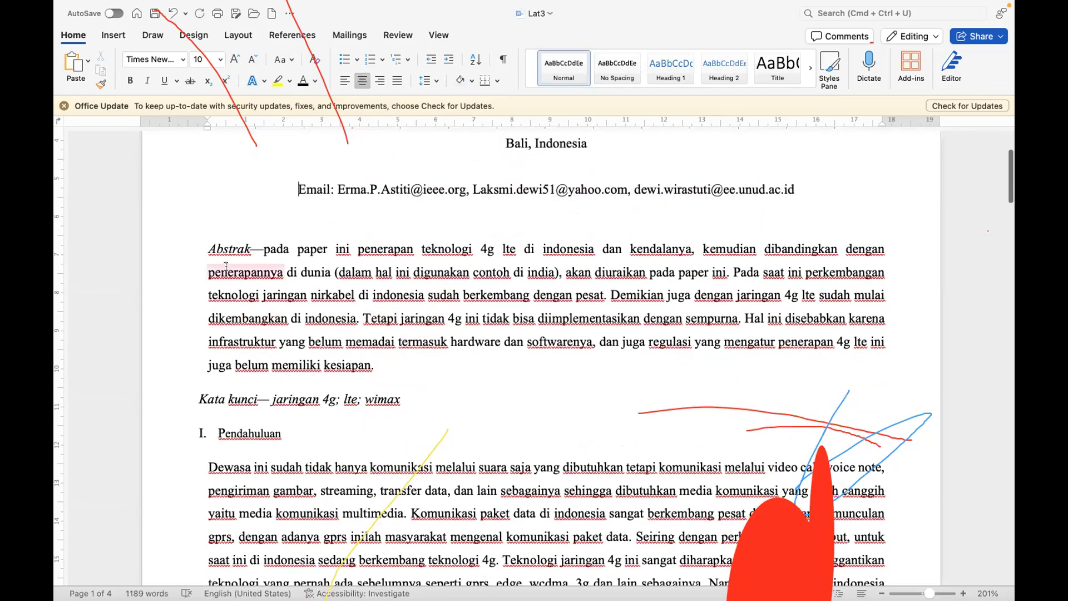
click(206, 243)
scroll(283, 414, down, 1)
scroll(283, 415, down, 20)
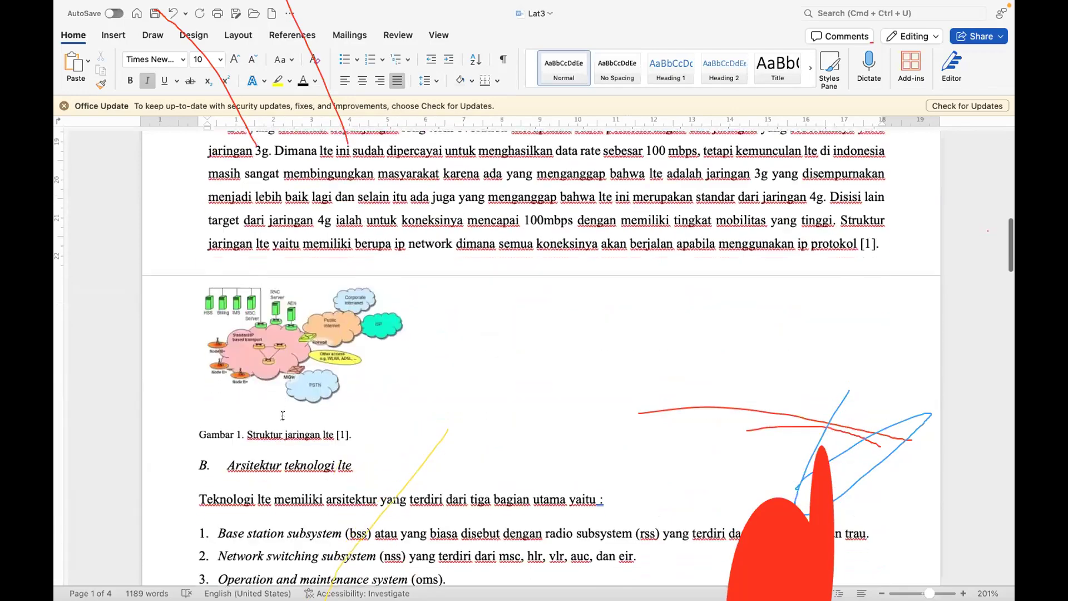
scroll(404, 362, down, 20)
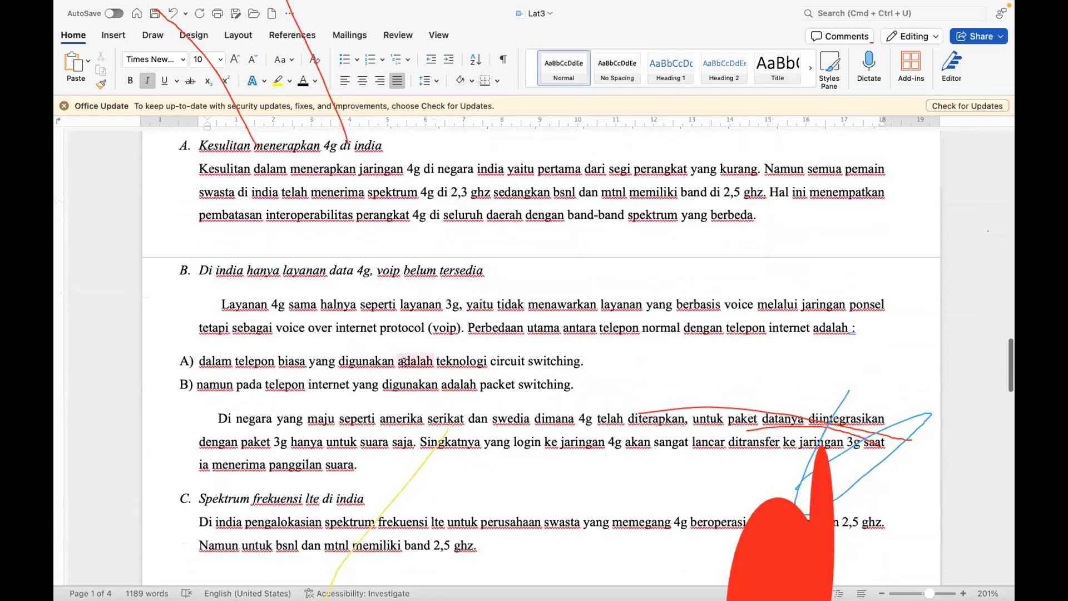
scroll(404, 362, down, 15)
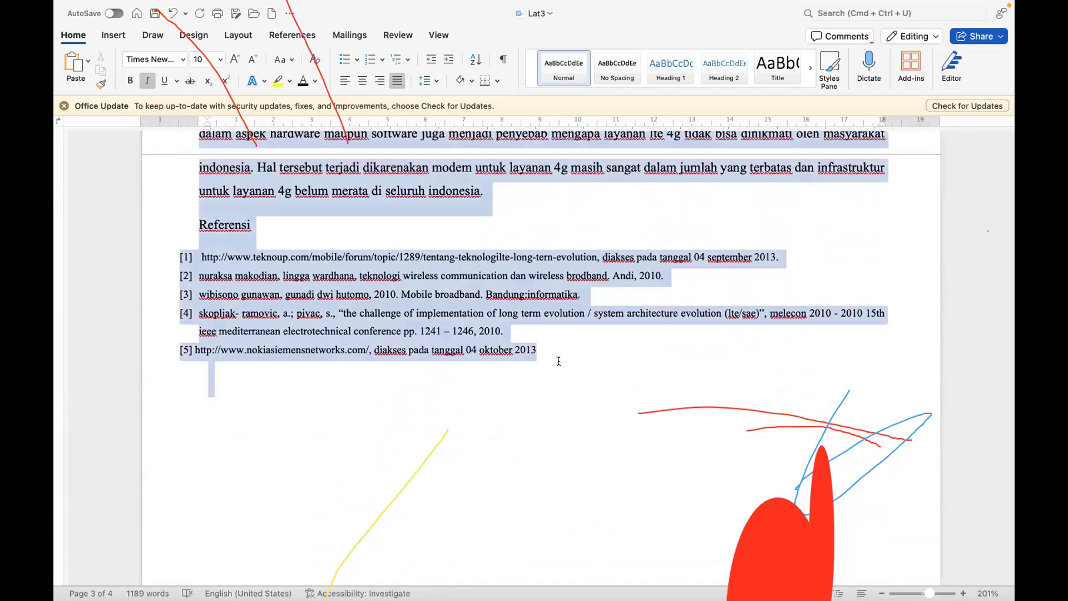
key(super+a)
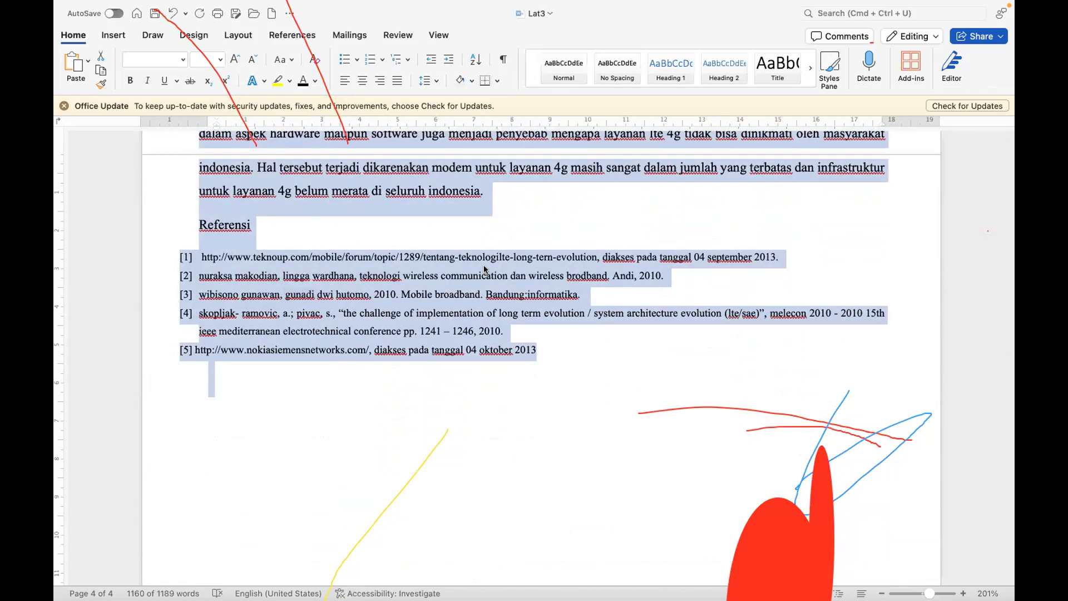
scroll(484, 269, up, 10)
scroll(484, 269, up, 14)
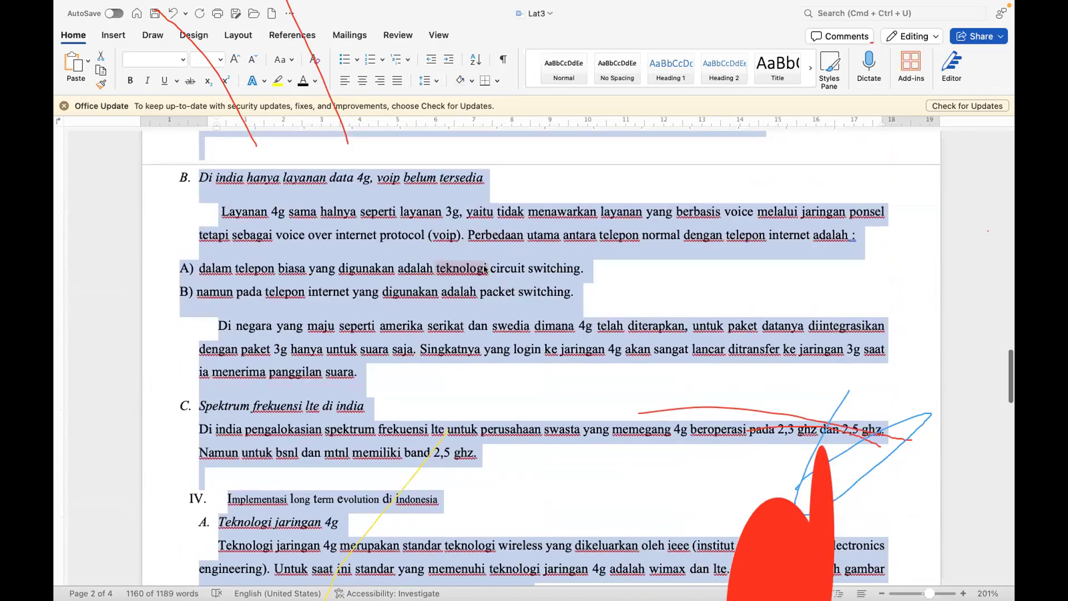
scroll(484, 269, down, 5)
scroll(484, 270, down, 6)
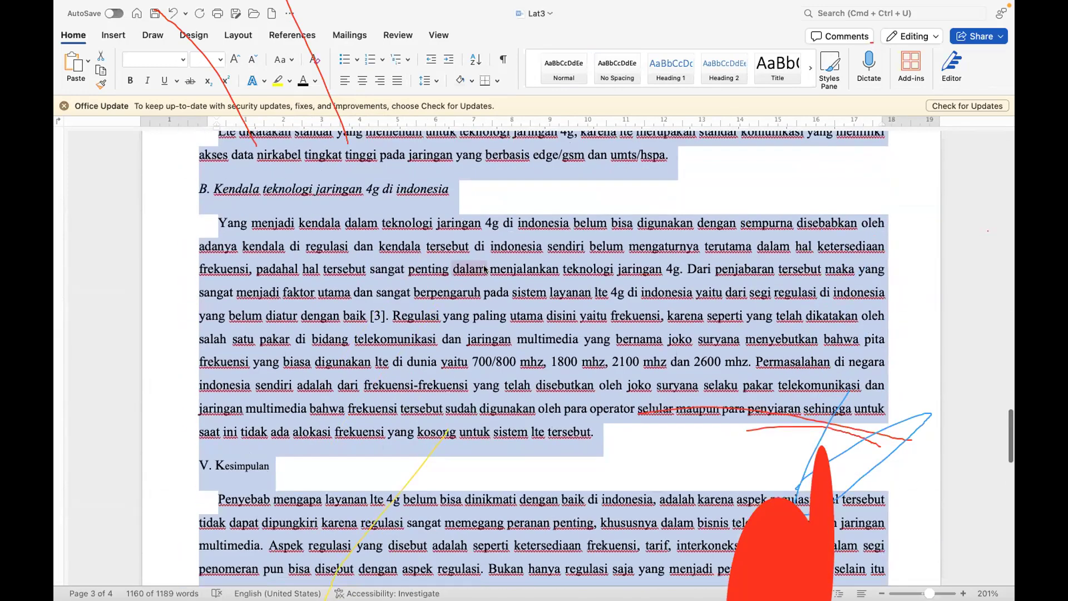
scroll(484, 270, down, 6)
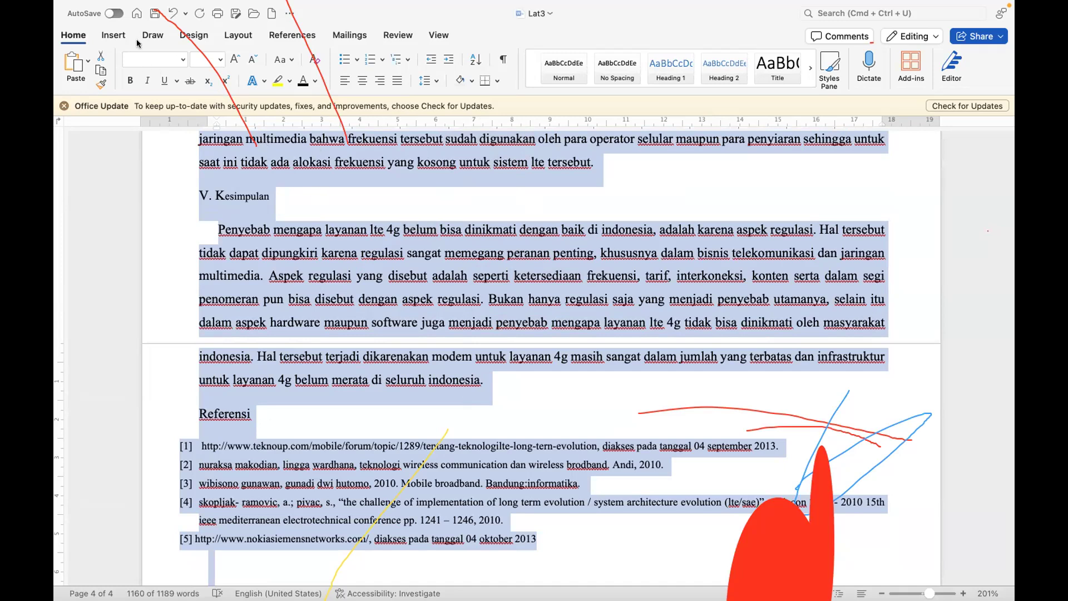
click(242, 33)
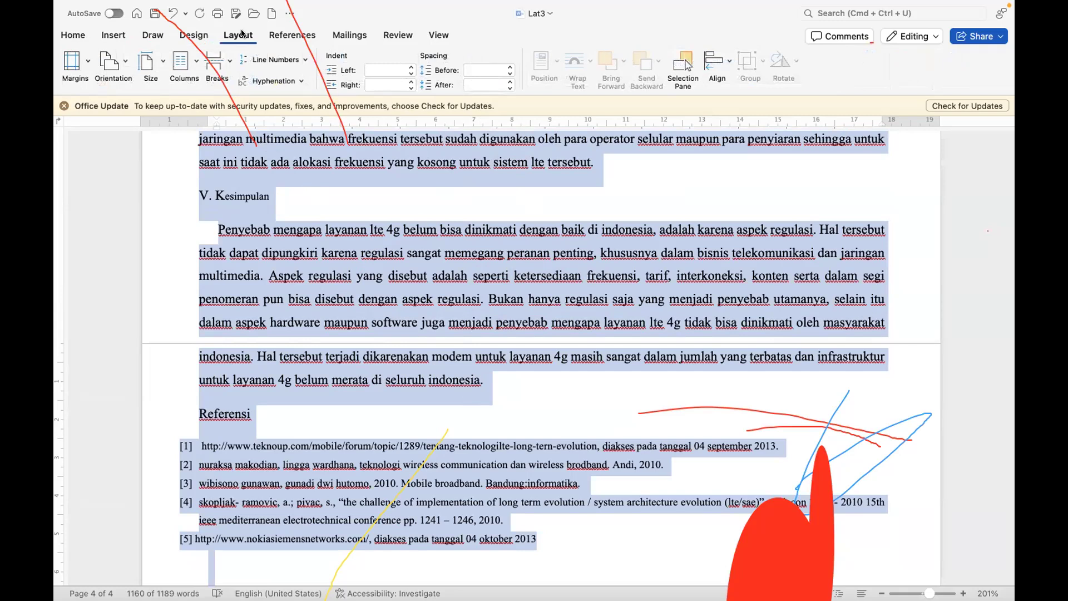
click(195, 62)
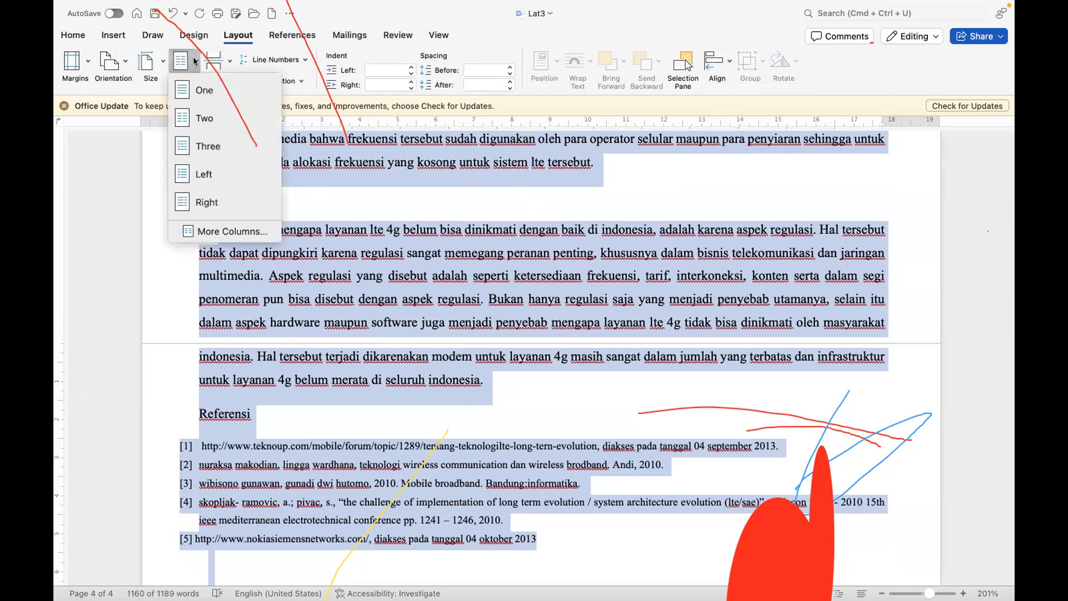
click(189, 118)
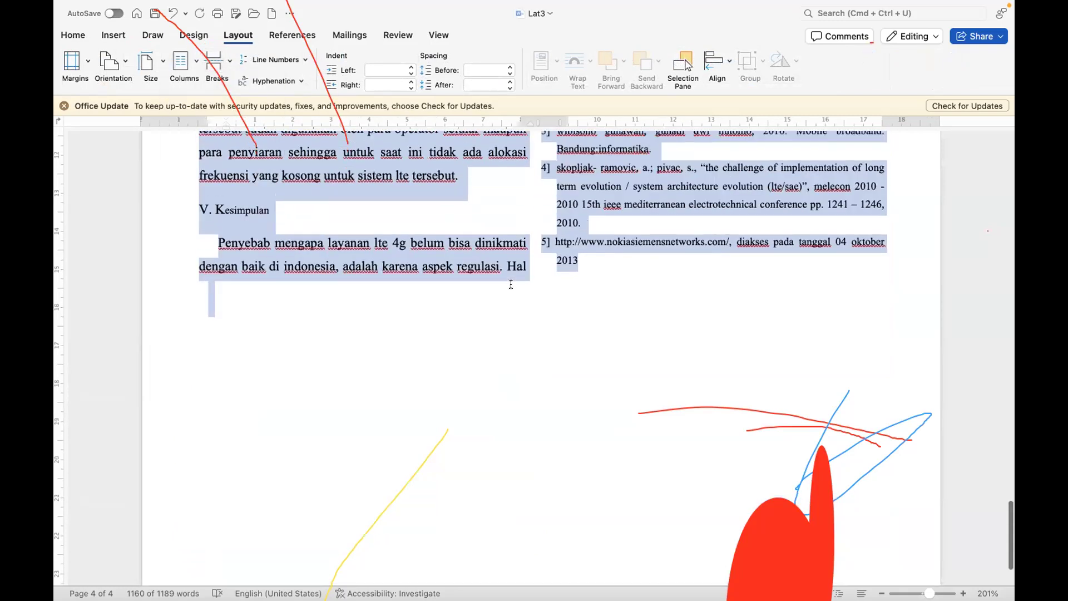
scroll(510, 284, up, 10)
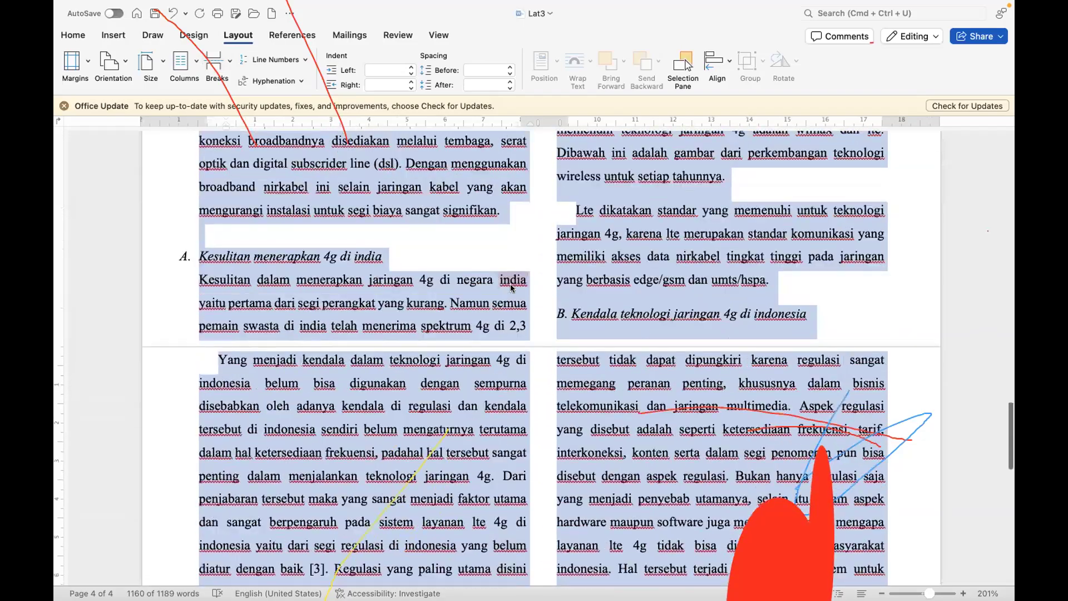
scroll(510, 287, up, 10)
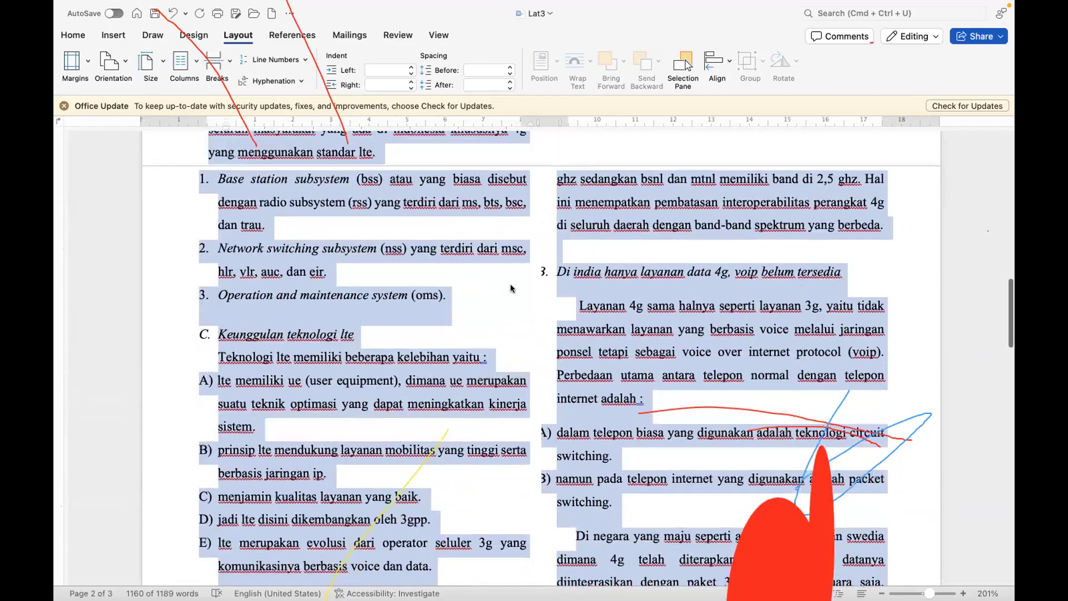
scroll(510, 288, up, 10)
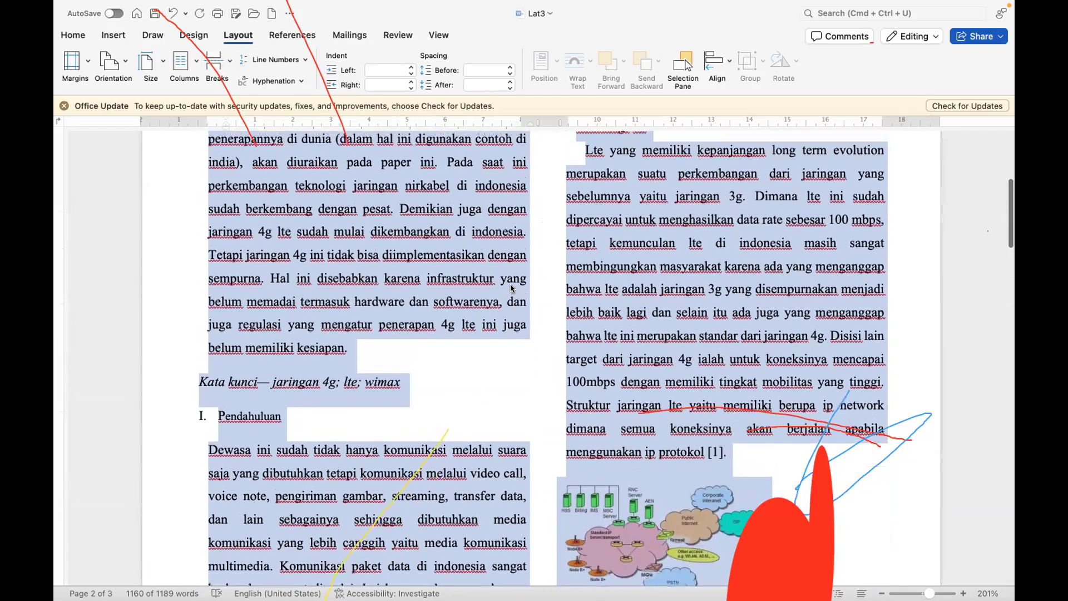
scroll(511, 288, up, 8)
Step: Center the network structure picture above the Gambar 1 caption within its column
scroll(517, 278, down, 12)
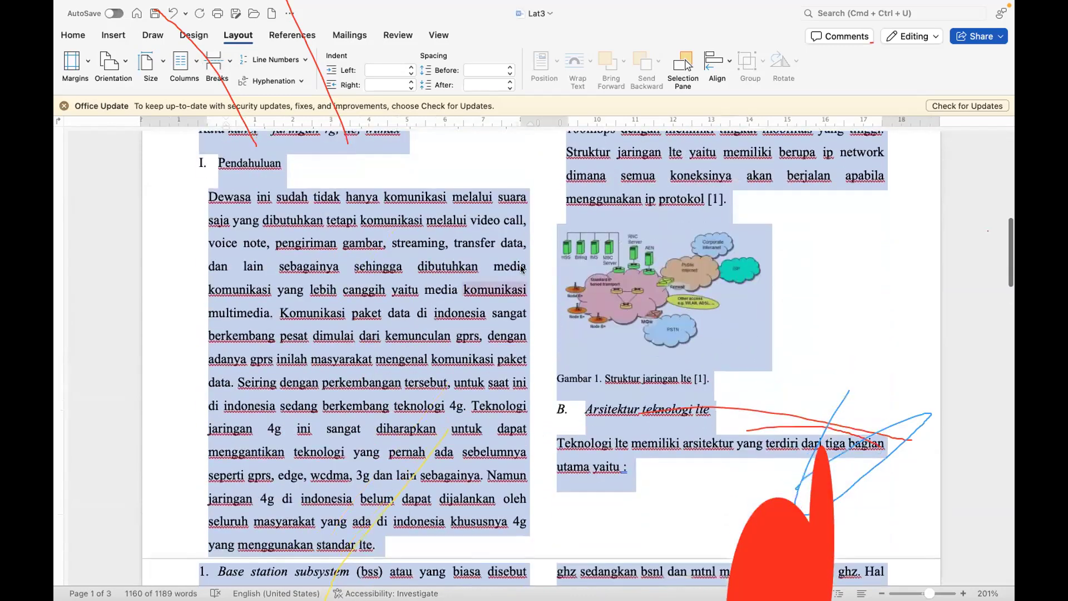
click(653, 234)
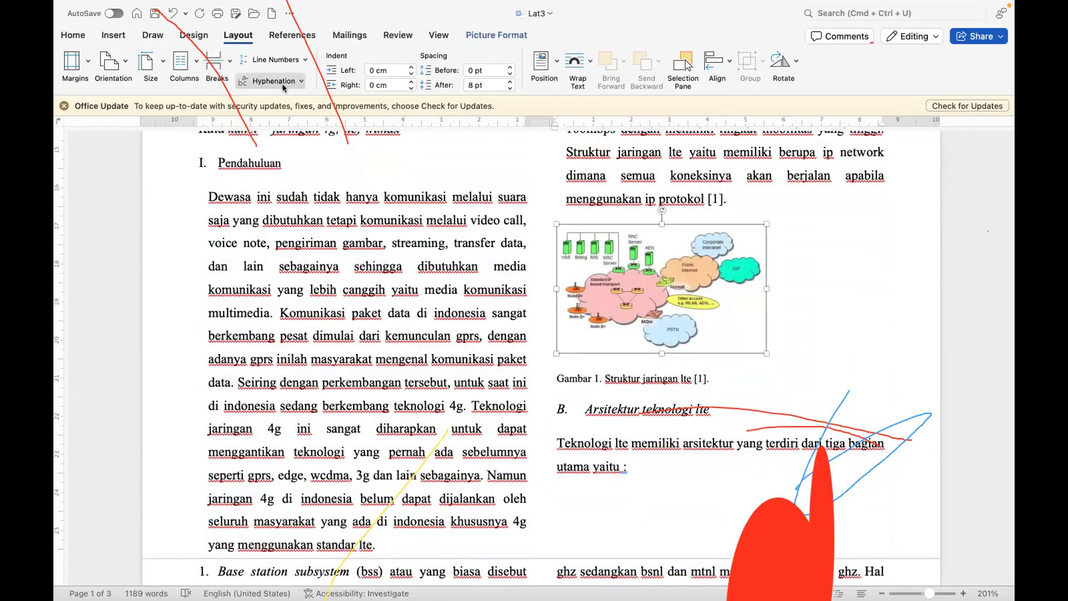
click(73, 34)
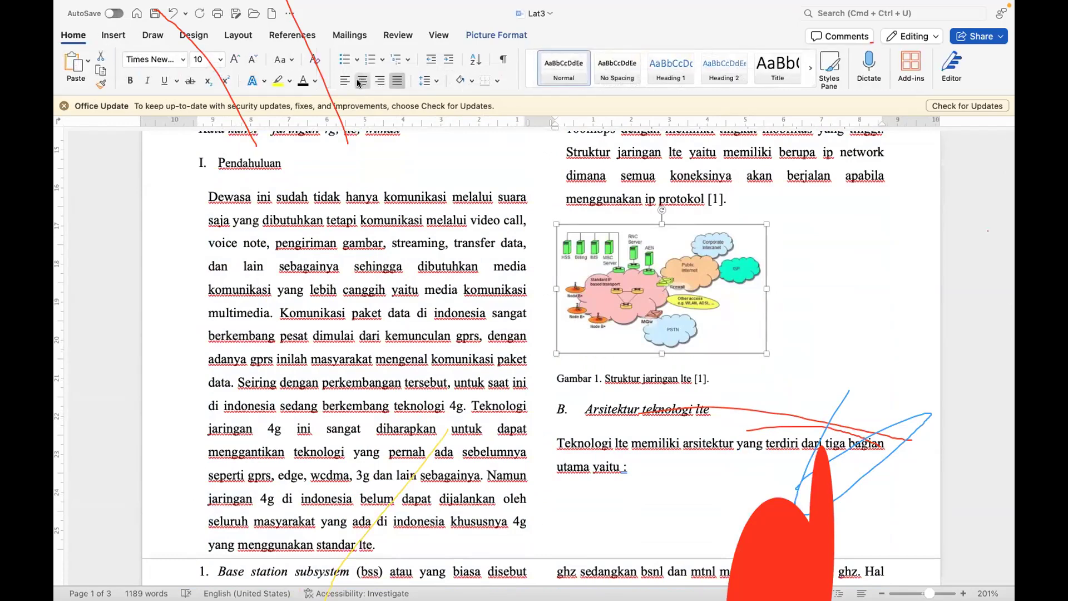
click(360, 81)
scroll(665, 419, down, 15)
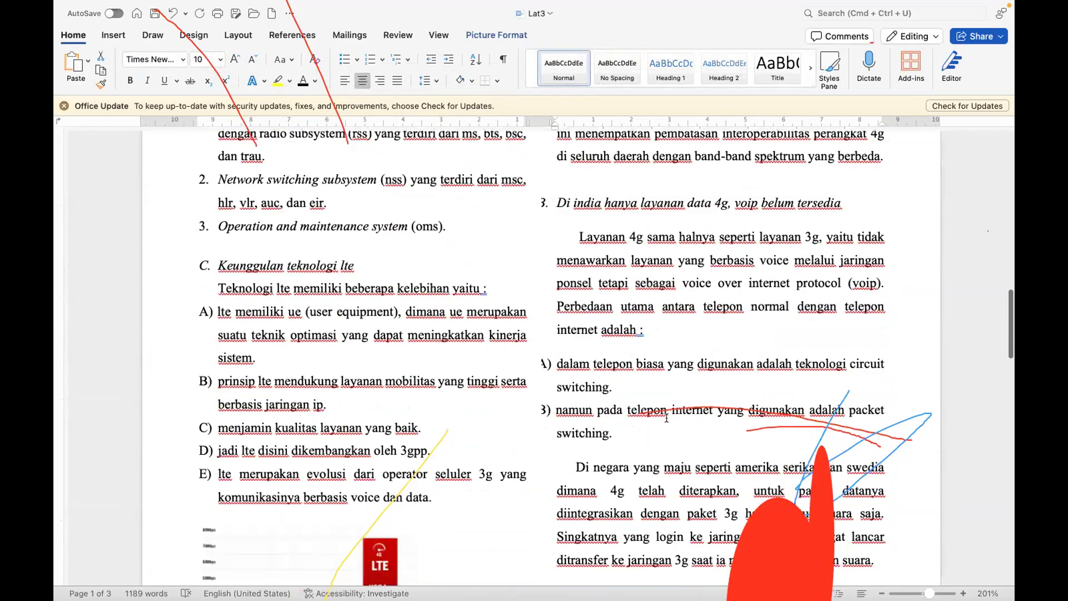
Step: Center the LTE speed comparison picture and its Gambar 2 caption within their column
click(373, 213)
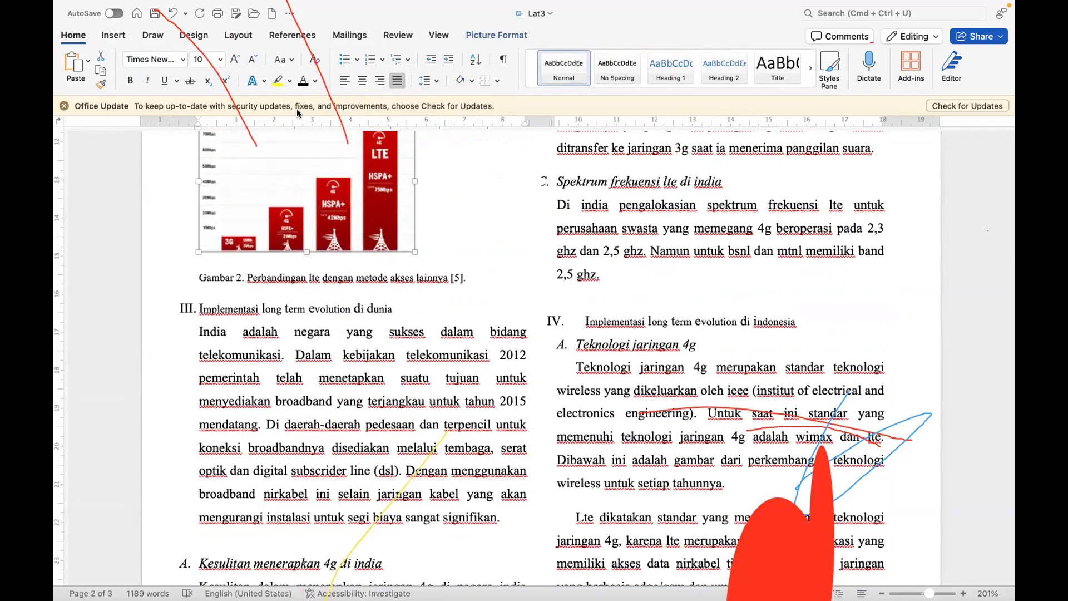
click(363, 81)
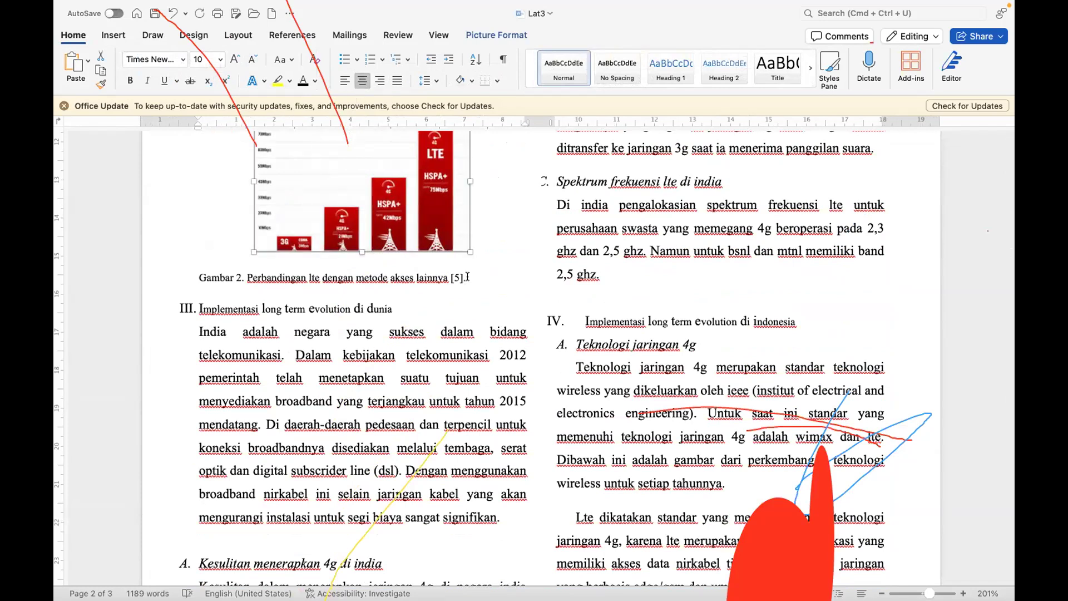
drag(468, 277, 281, 270)
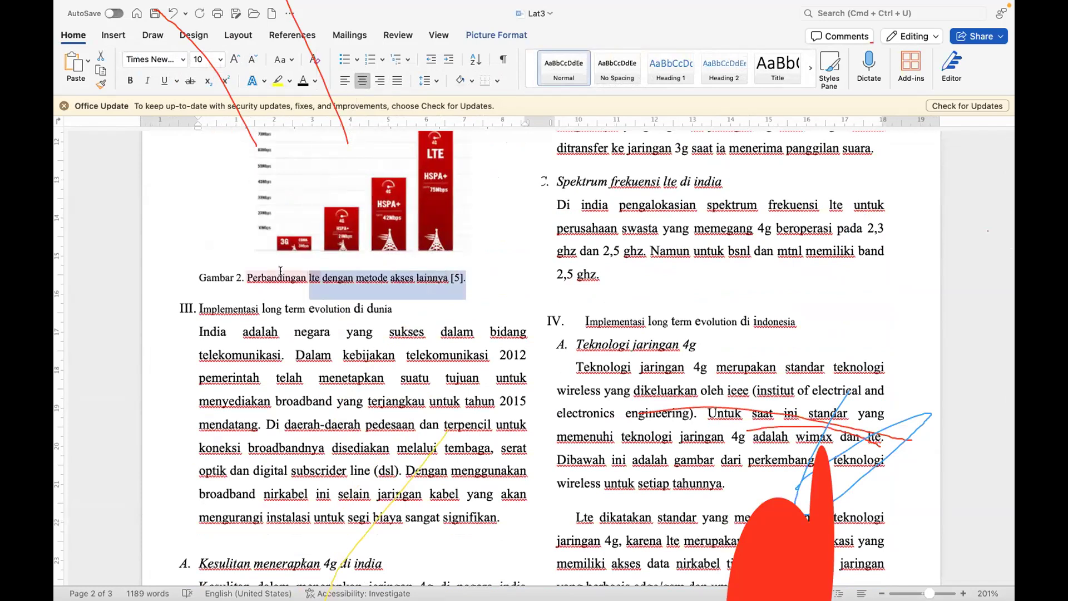
click(361, 81)
Step: Review the two-column paper from the title block through the references, checking the layout of text, pictures and captions
scroll(422, 281, down, 5)
scroll(447, 413, down, 10)
scroll(446, 415, up, 8)
scroll(446, 415, up, 10)
scroll(444, 416, up, 10)
scroll(445, 416, up, 15)
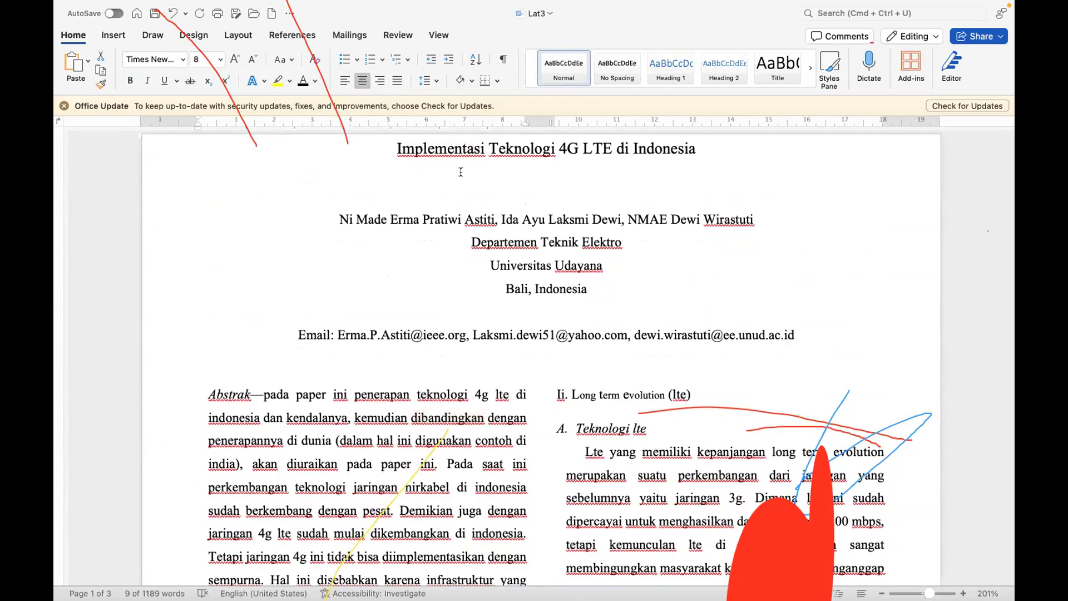
scroll(445, 383, down, 5)
scroll(445, 383, down, 20)
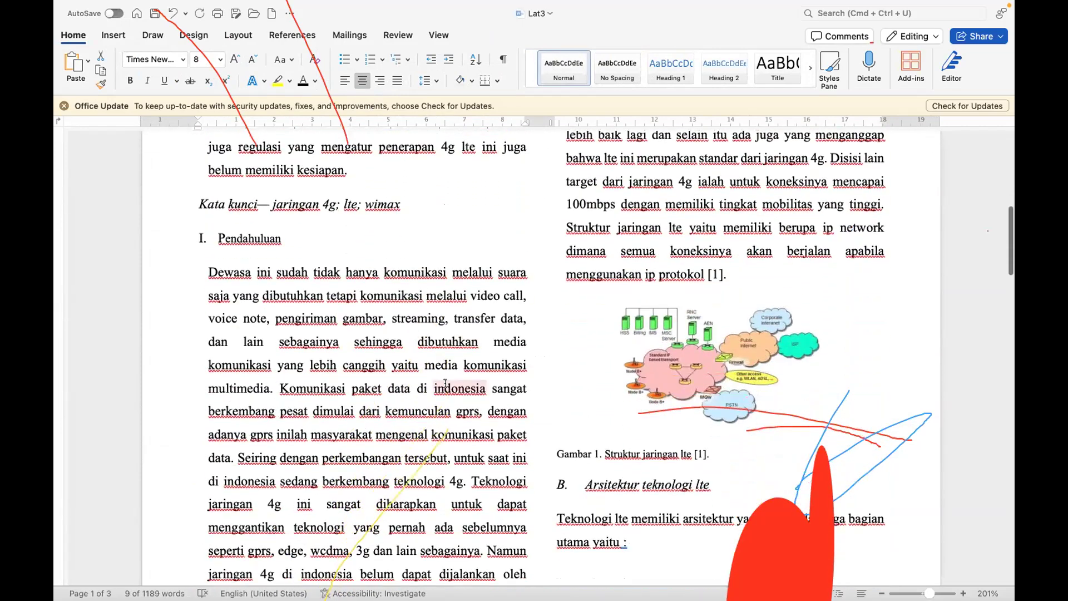
scroll(445, 383, down, 20)
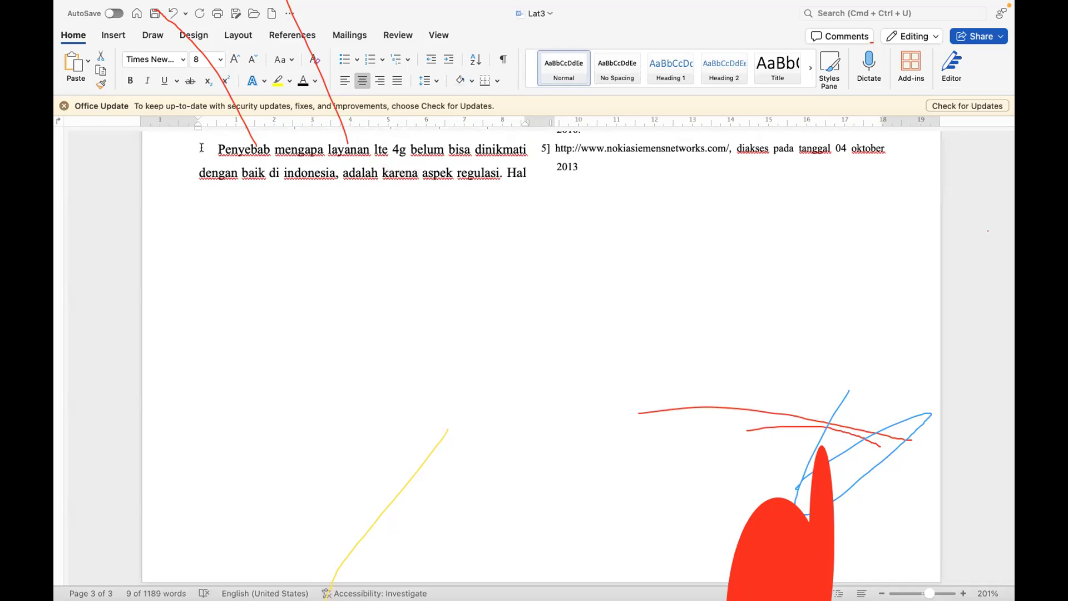
Step: Insert a Blank (Three Columns) header and delete its left and center placeholders
click(114, 36)
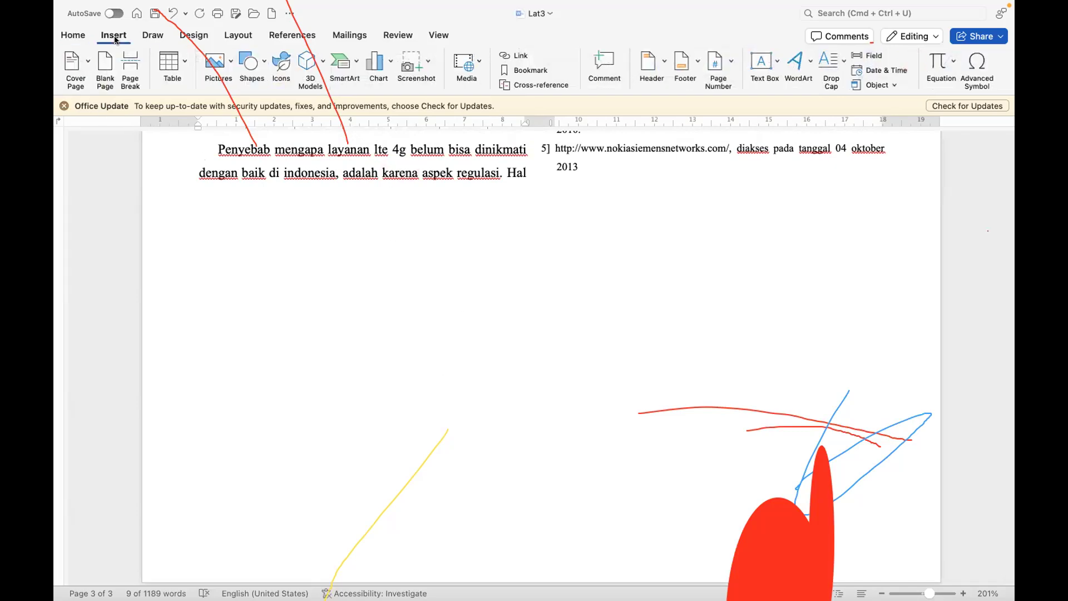
click(659, 56)
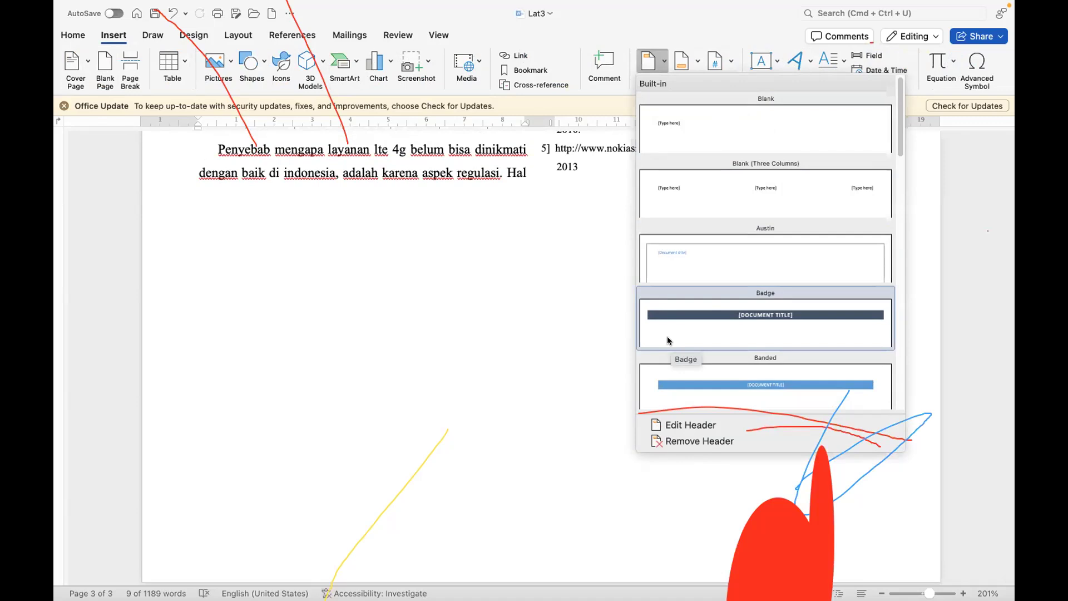
click(792, 187)
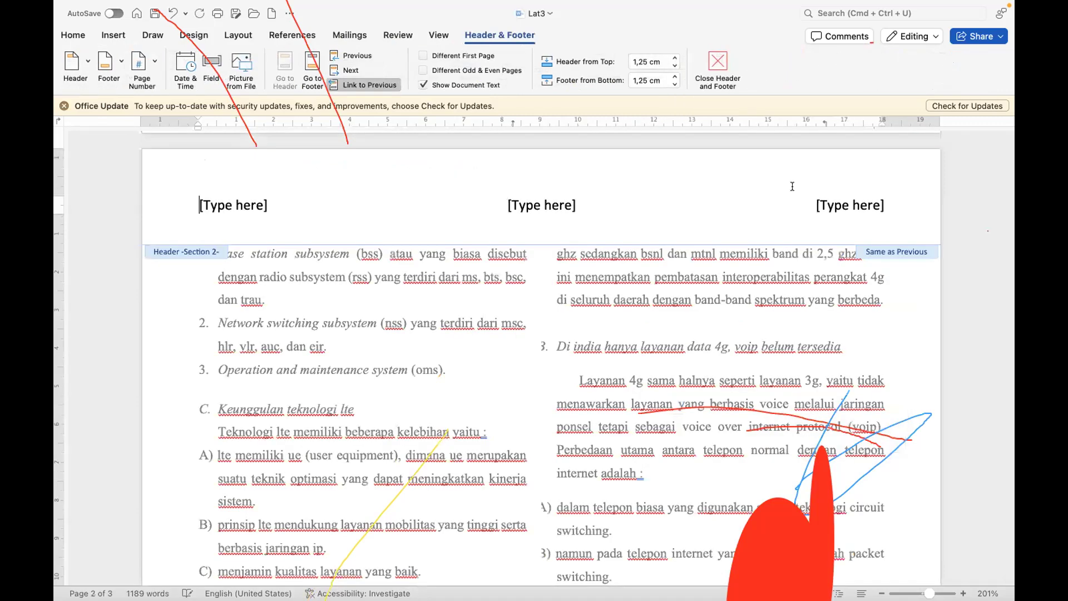
click(234, 205)
key(BackSpace)
click(579, 204)
key(BackSpace)
Step: Replace the header's right-aligned placeholder with the student's full name, capitalizing each part
click(841, 208)
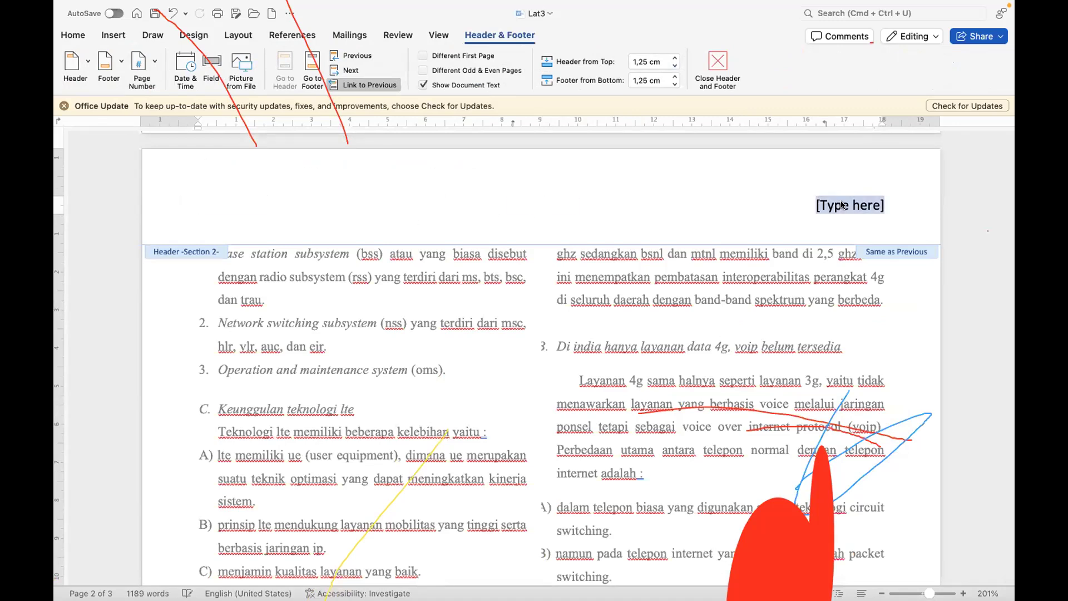
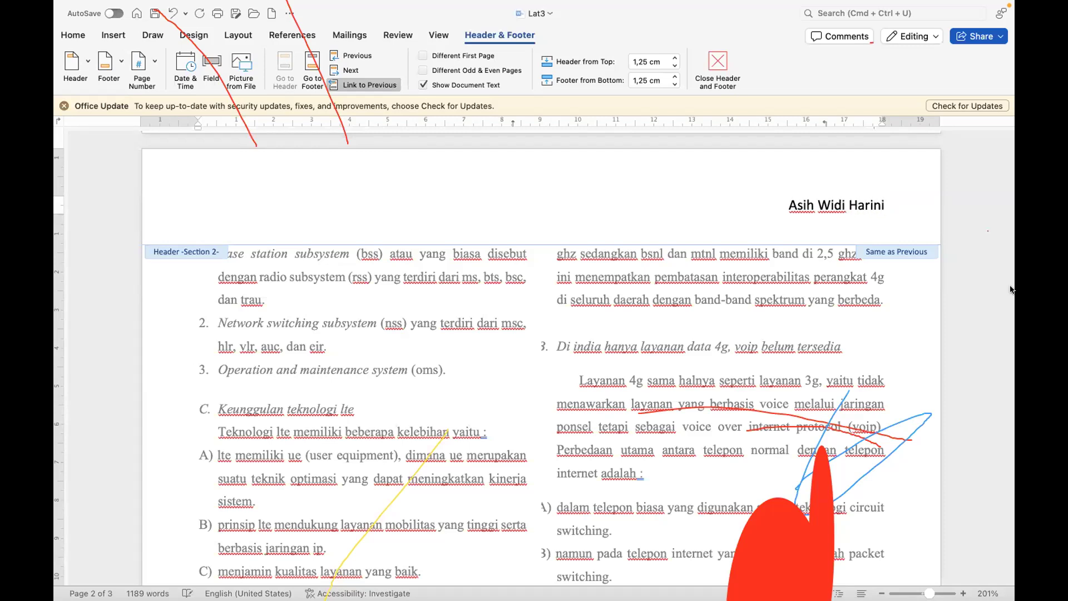
Step: Append a hyphen and the student number after the name in the header
click(888, 204)
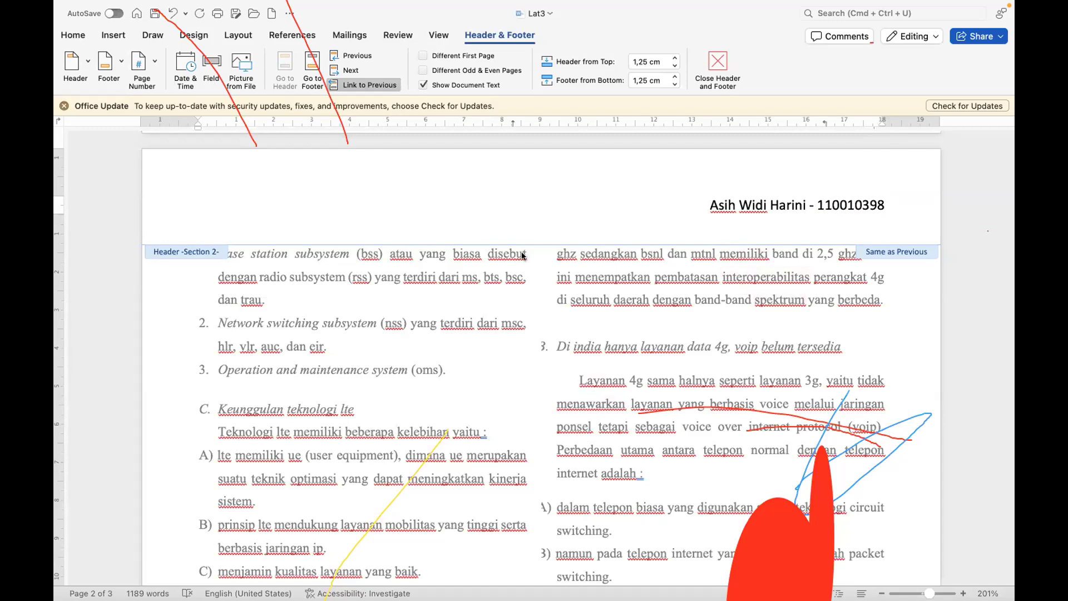
Step: Add centered page numbers to the footer in 1, 2, 3 format, continuing from the previous section, and return to the body text
click(312, 64)
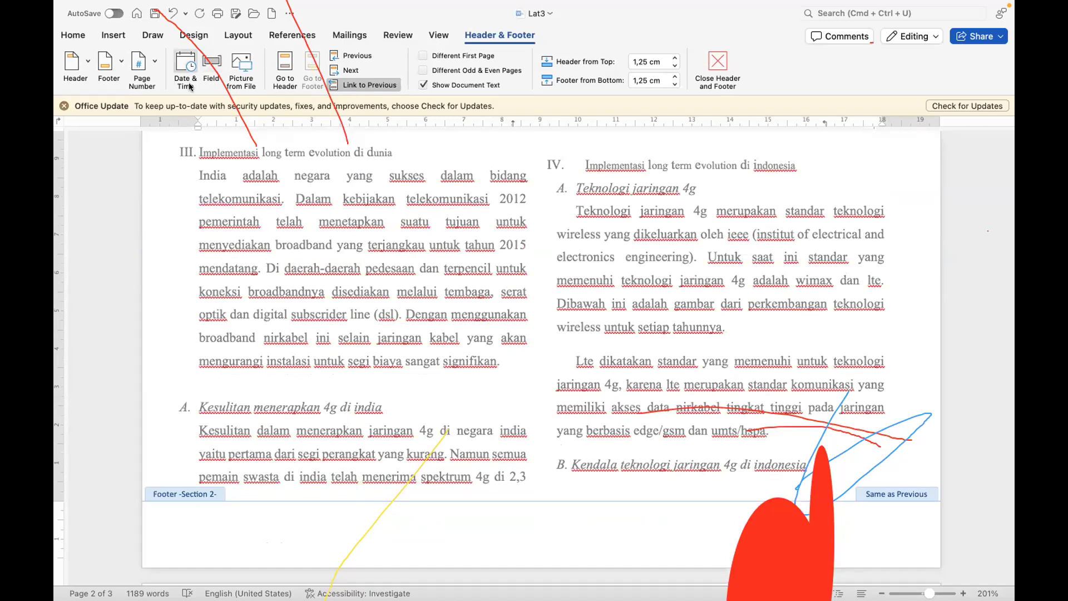
click(142, 64)
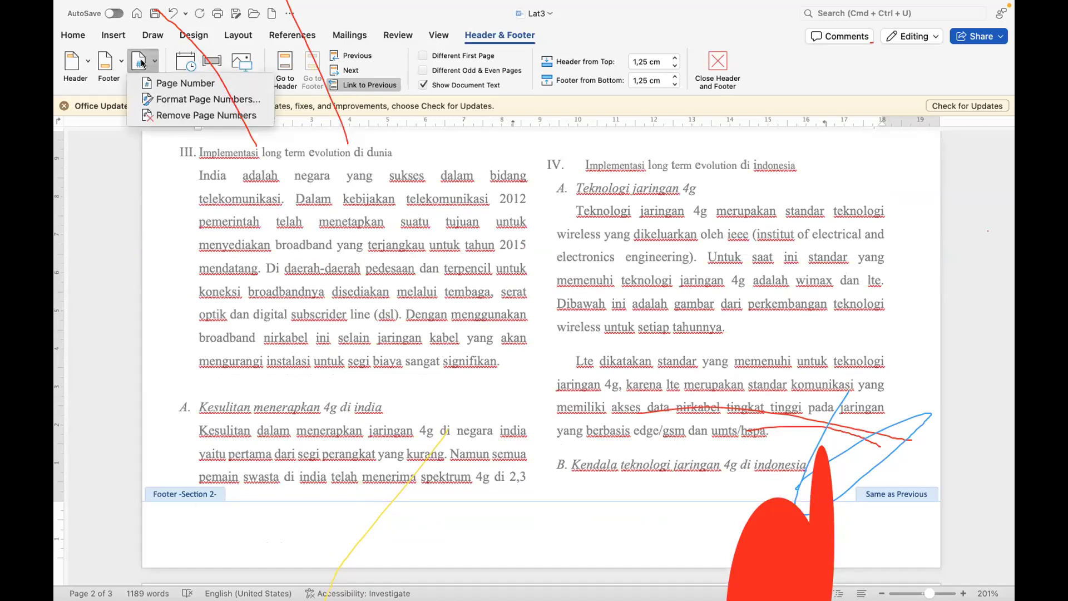
click(166, 83)
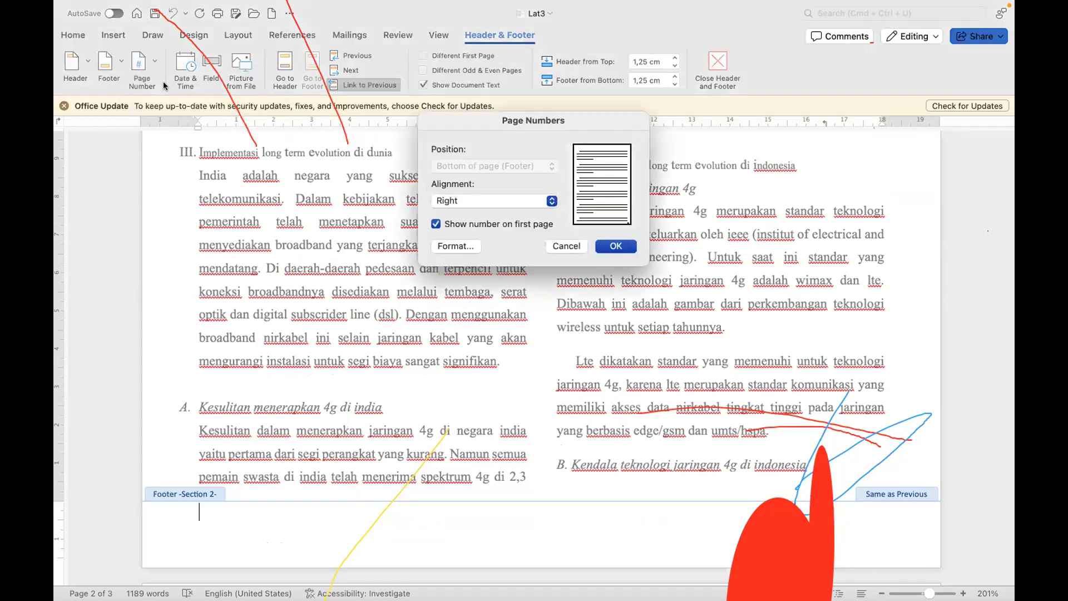
click(471, 244)
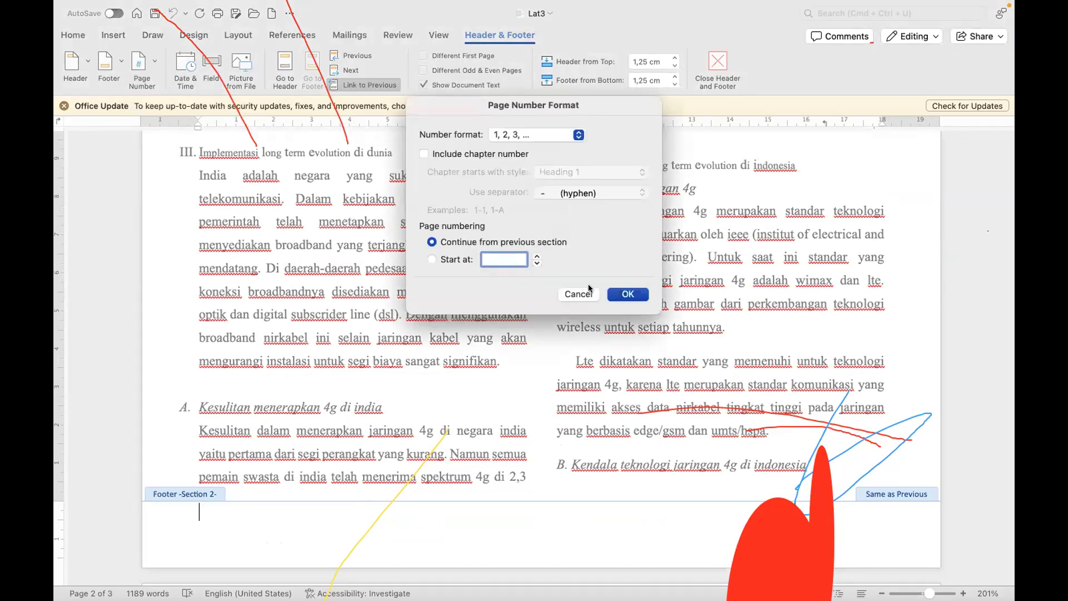
click(615, 294)
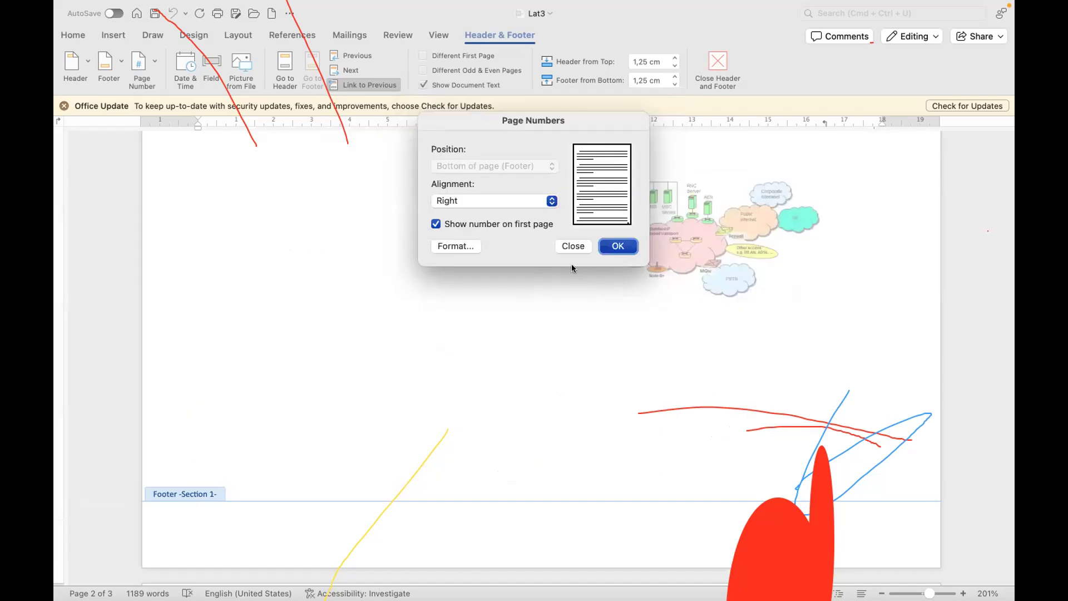
click(530, 204)
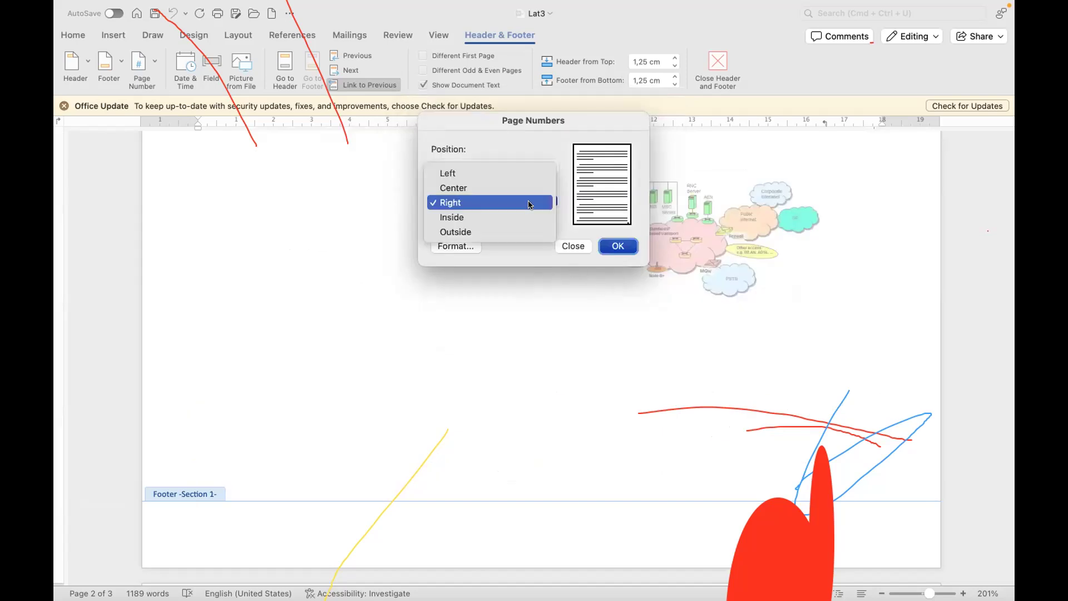
click(496, 186)
click(620, 245)
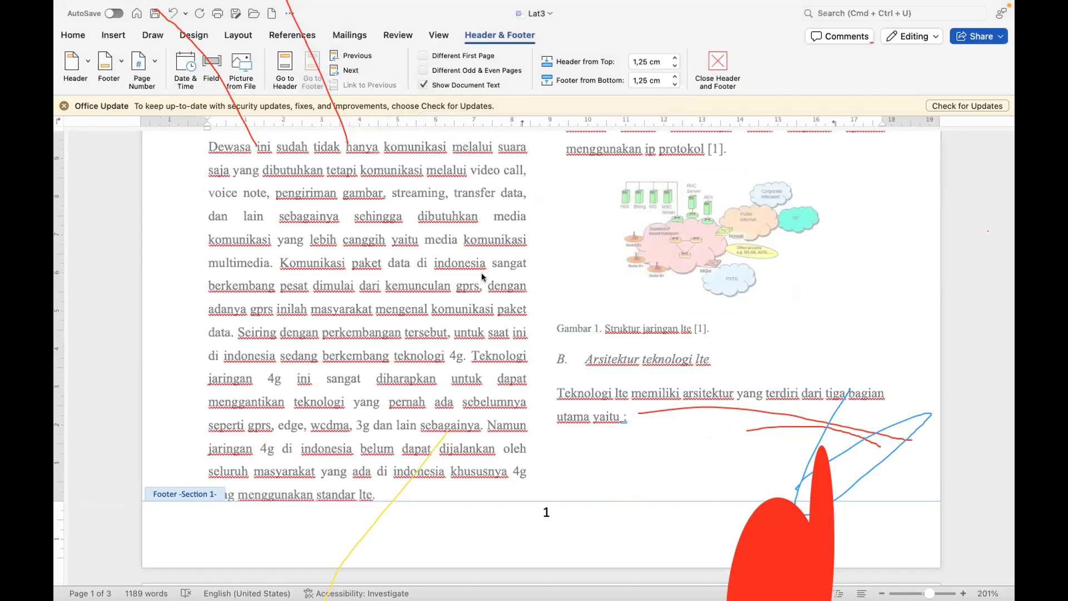
double_click(429, 244)
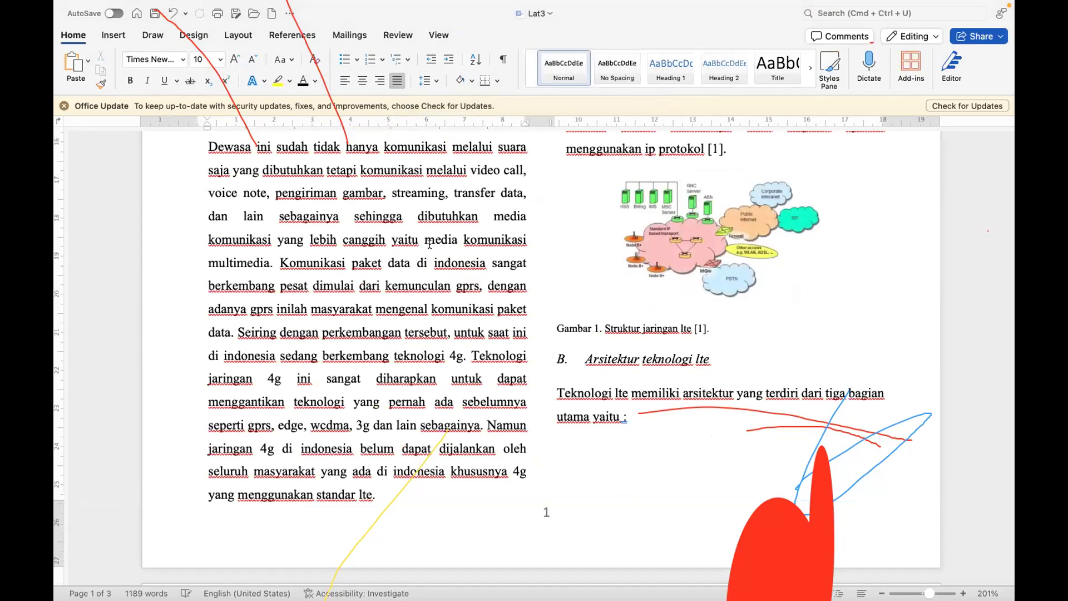
Step: Check the header text, the footer page numbers and the two-column layout across the paper's pages
scroll(560, 342, down, 8)
scroll(560, 342, down, 3)
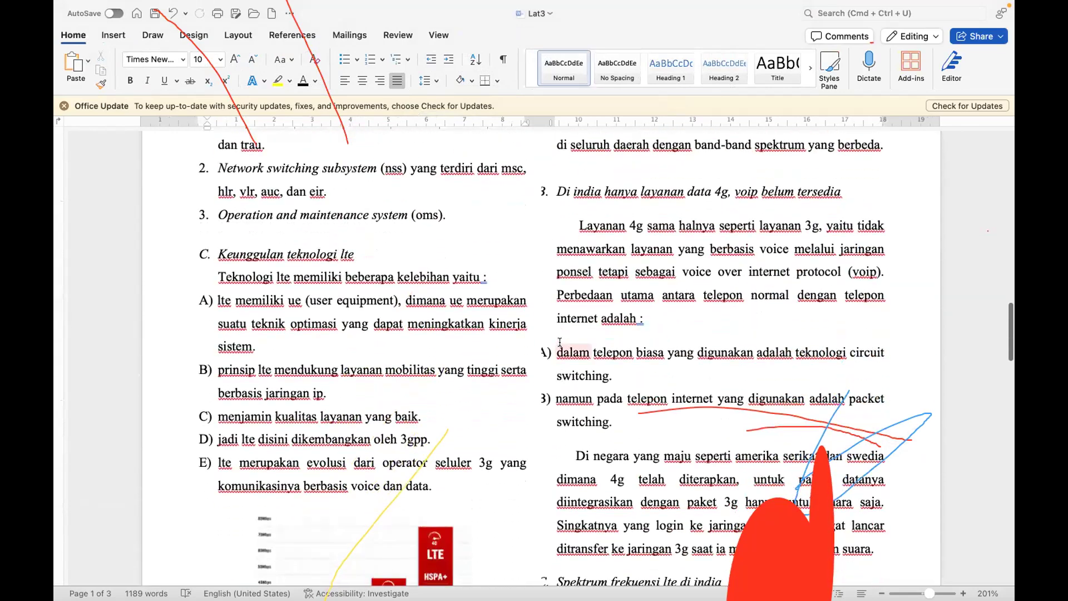
scroll(560, 342, down, 5)
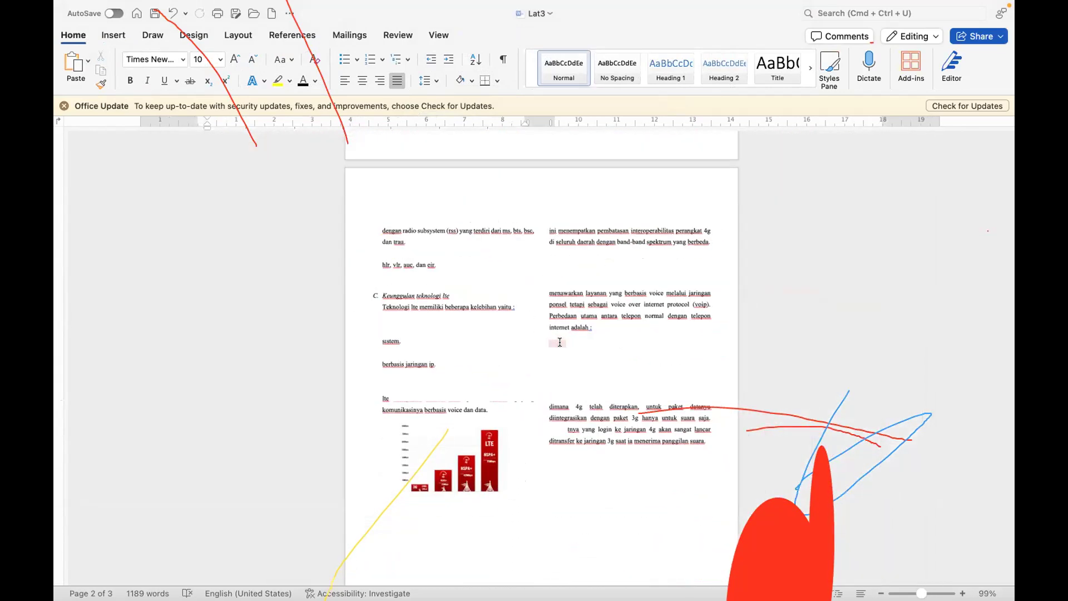
scroll(560, 342, up, 6)
scroll(560, 342, up, 5)
scroll(561, 339, down, 2)
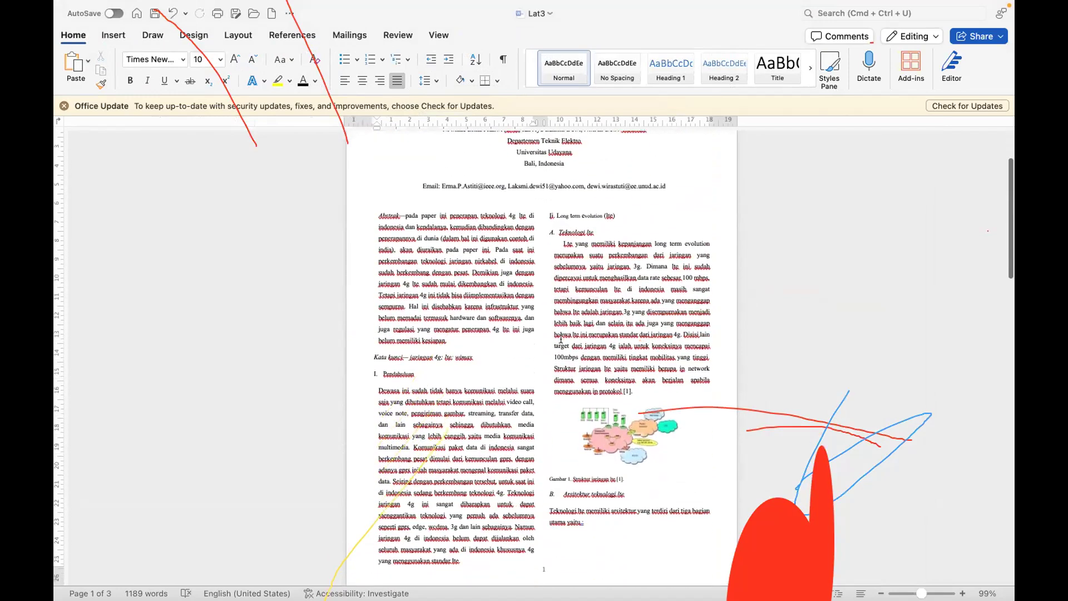
scroll(561, 339, up, 6)
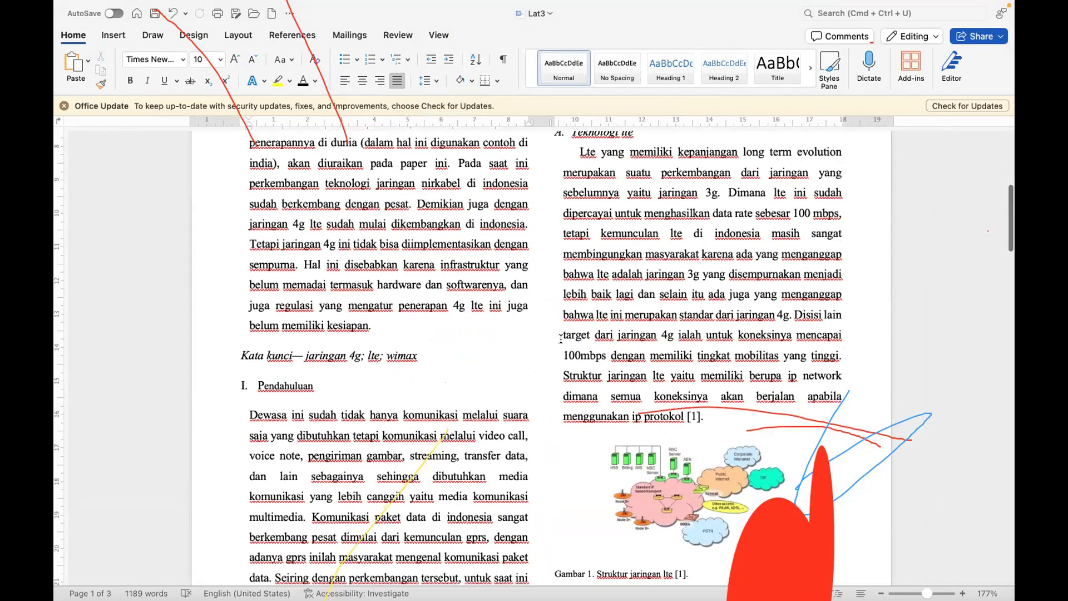
scroll(561, 339, down, 12)
scroll(561, 341, down, 11)
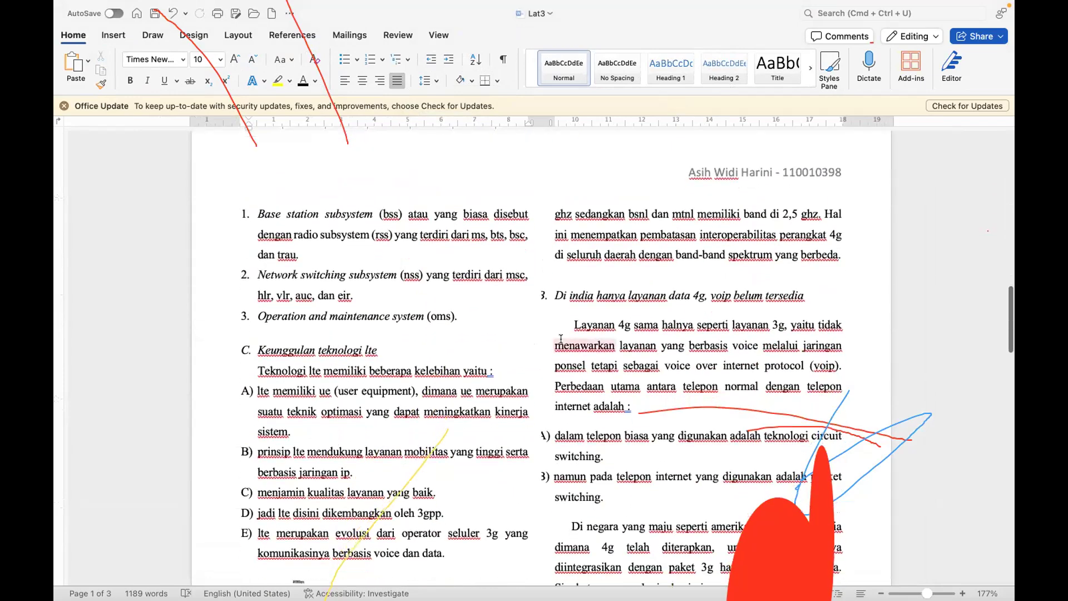
scroll(560, 339, down, 5)
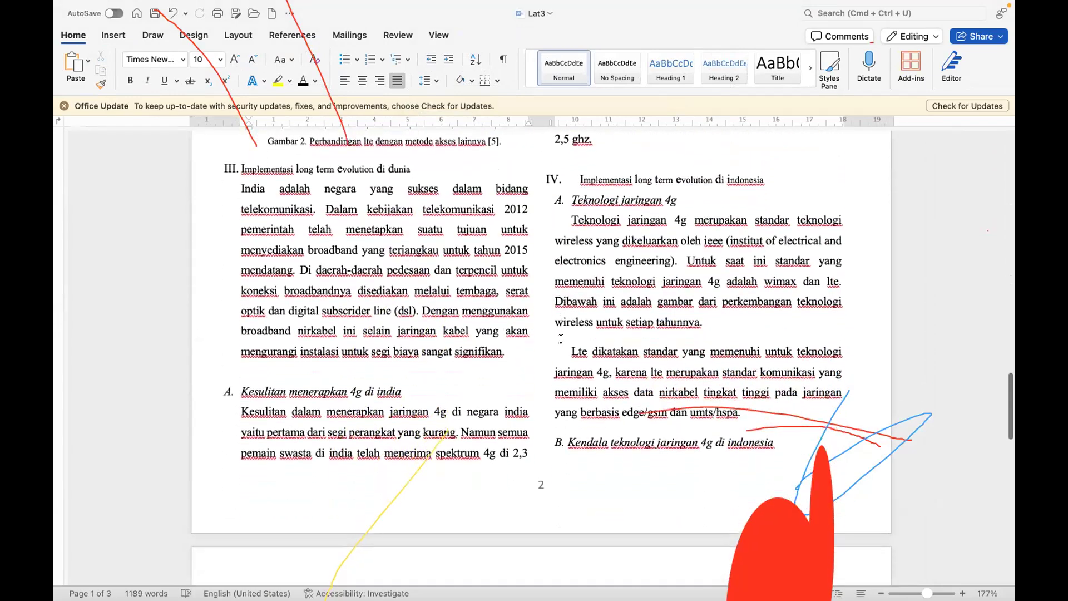